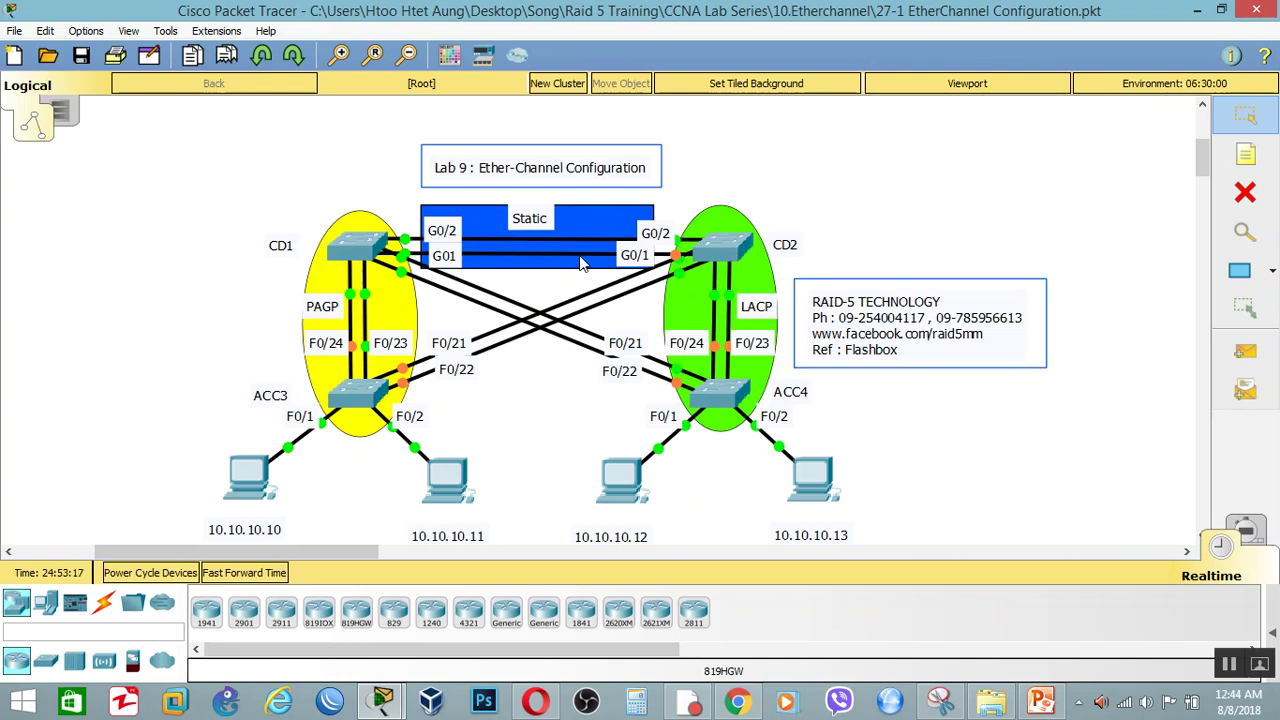
Open Acc3's CLI and enter privileged and global configuration mode with en and config t
left_click_drag(536, 225, 535, 224)
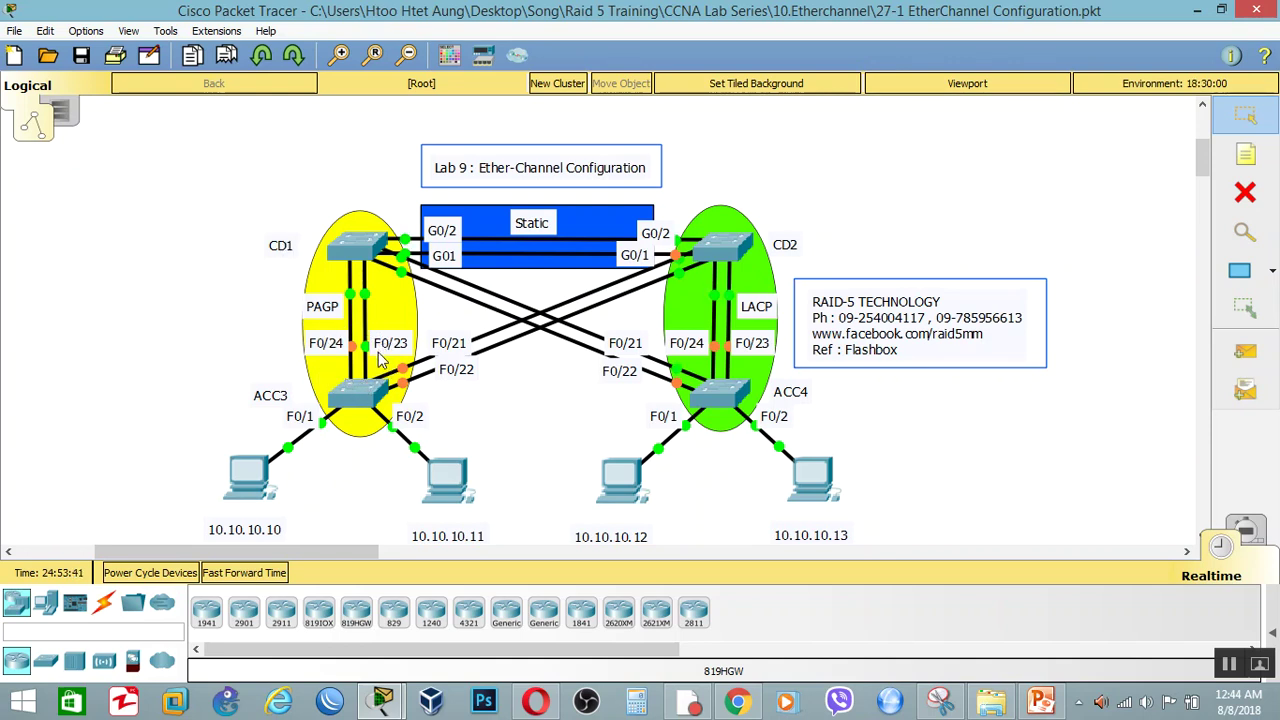
left_click(360, 400)
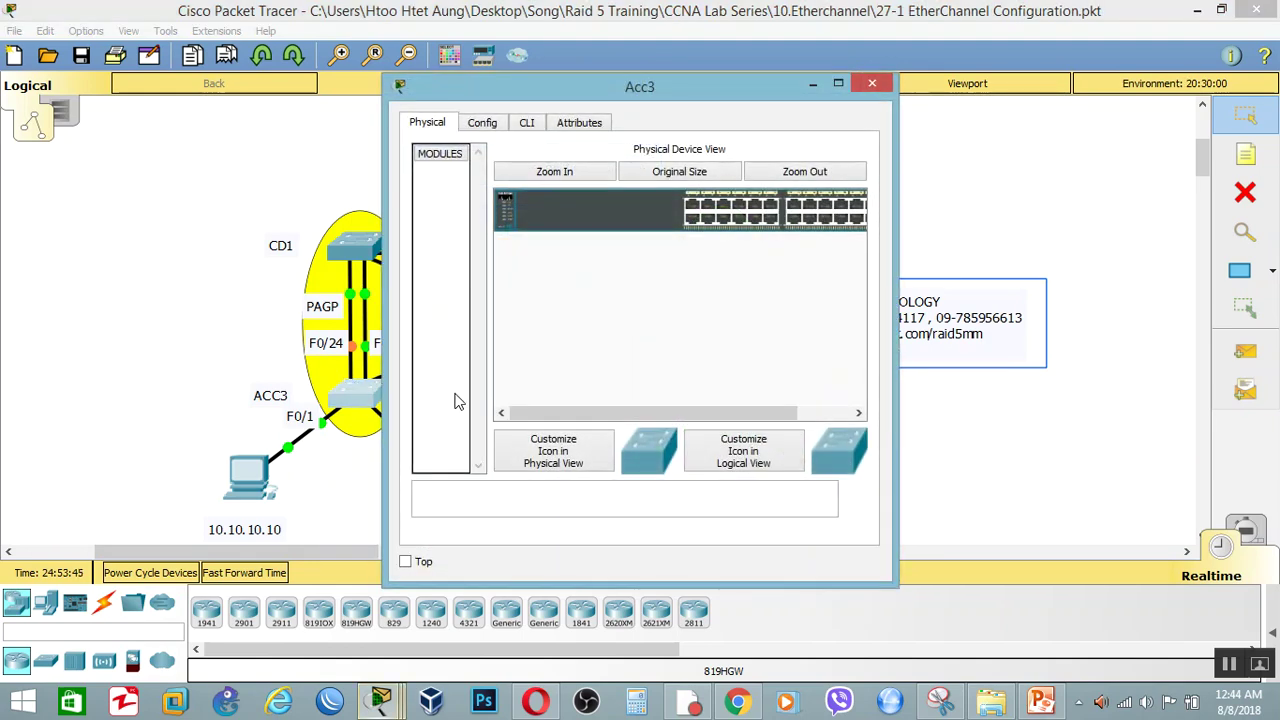
left_click(530, 122)
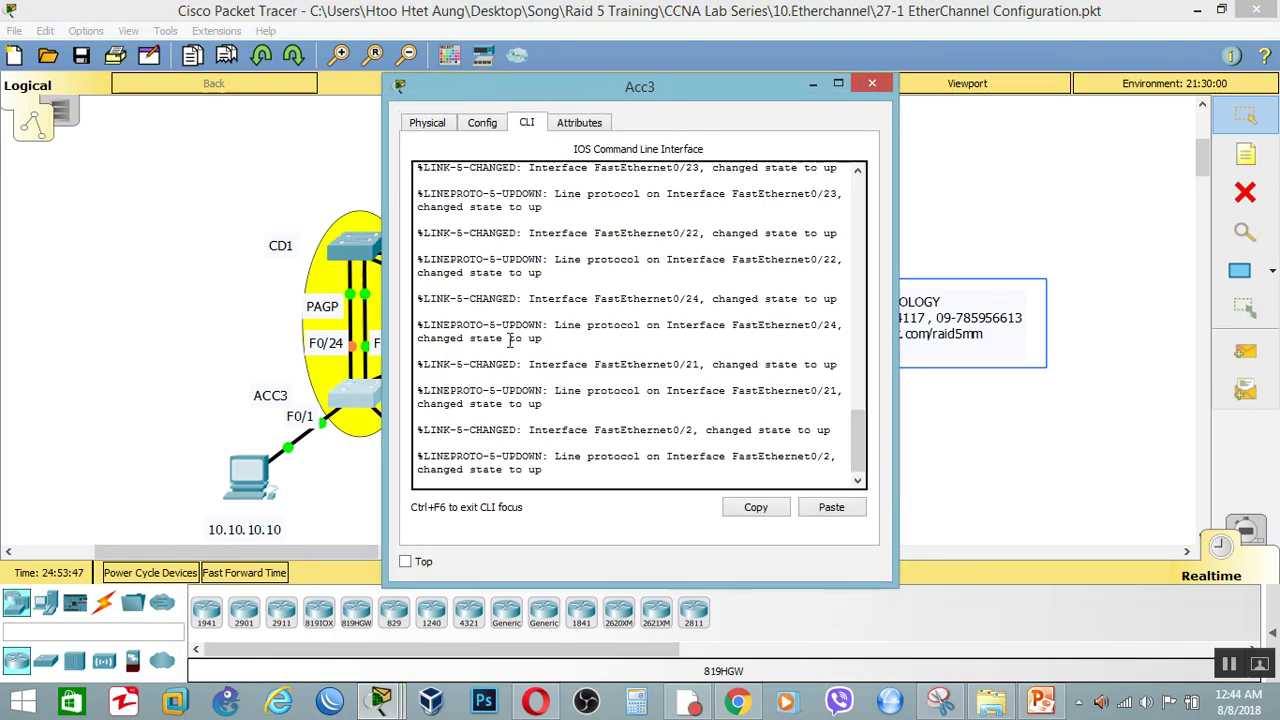
key("Return")
key("Return")
type("en")
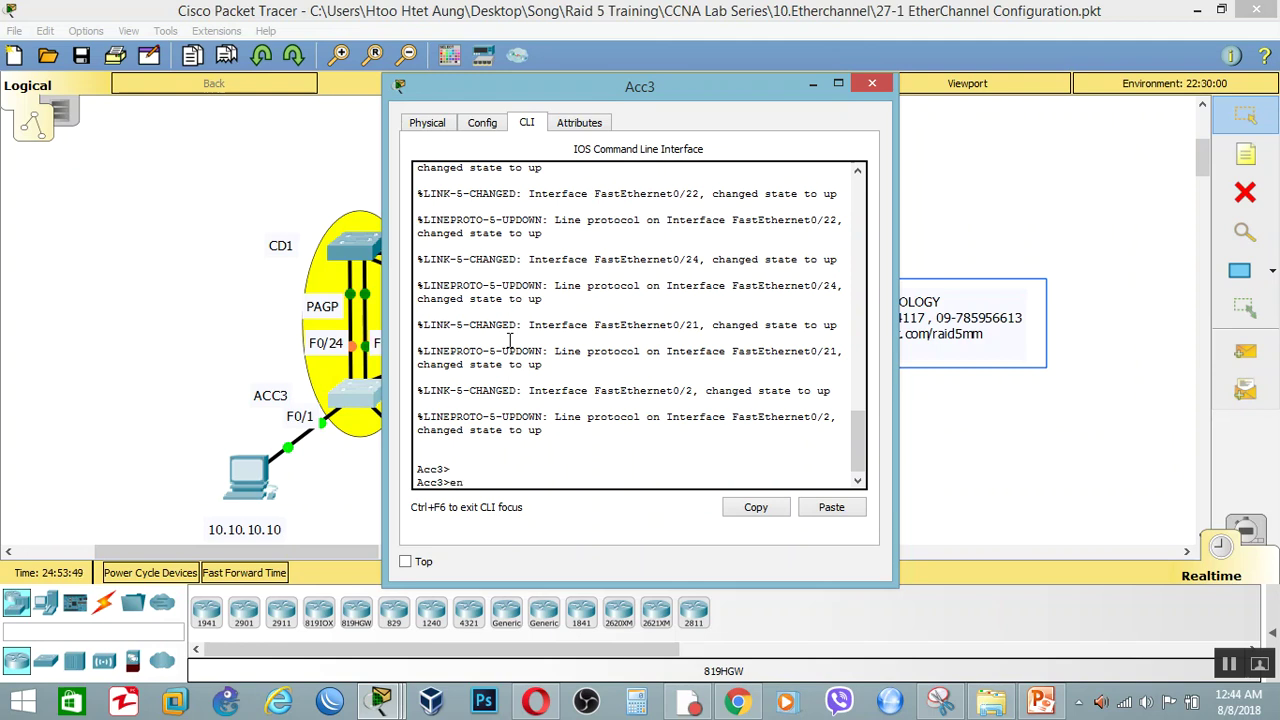
key("Return")
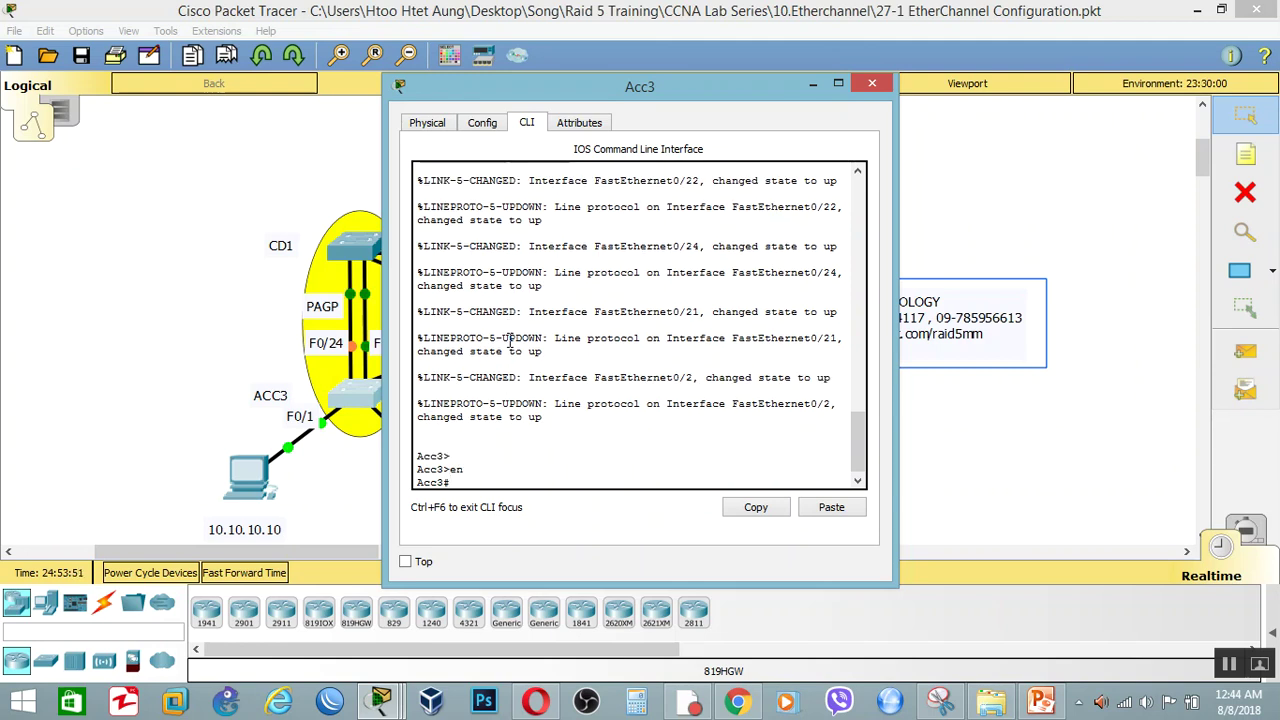
type("config t")
key("Return")
key("Return")
key("Return")
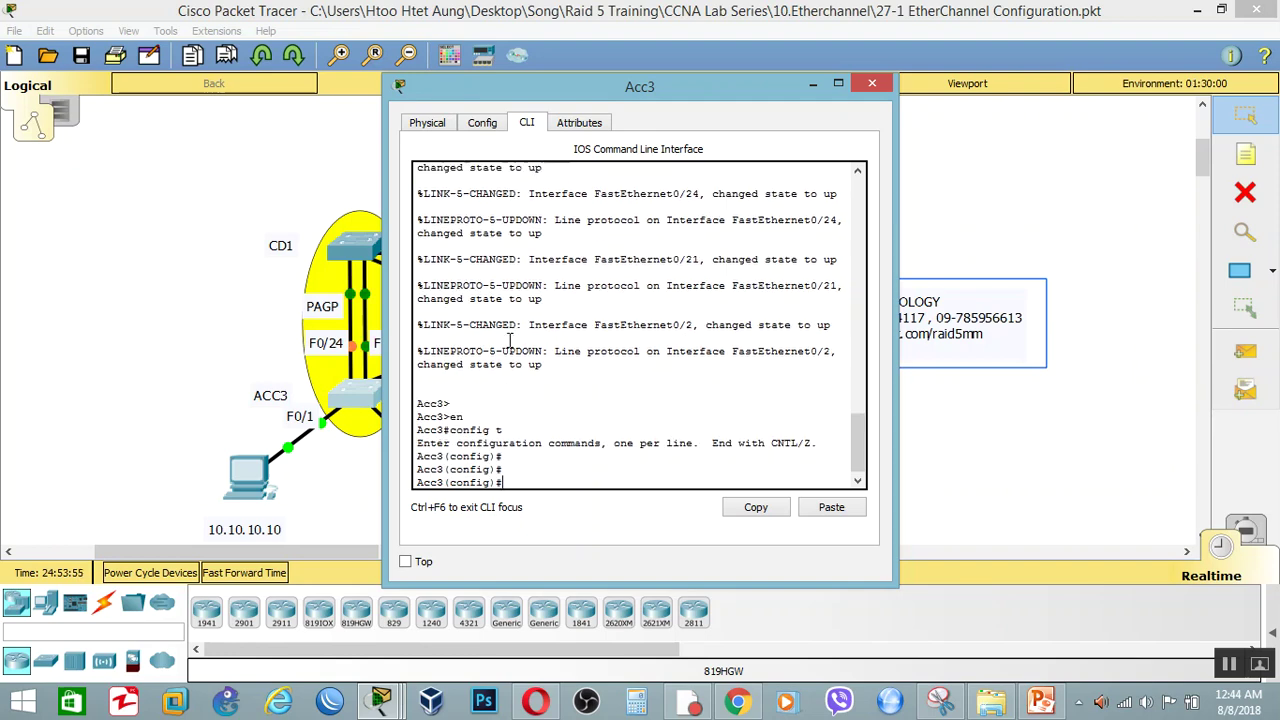
Select Acc3's ports with interface range f0/23-24
left_click_drag(687, 87, 984, 92)
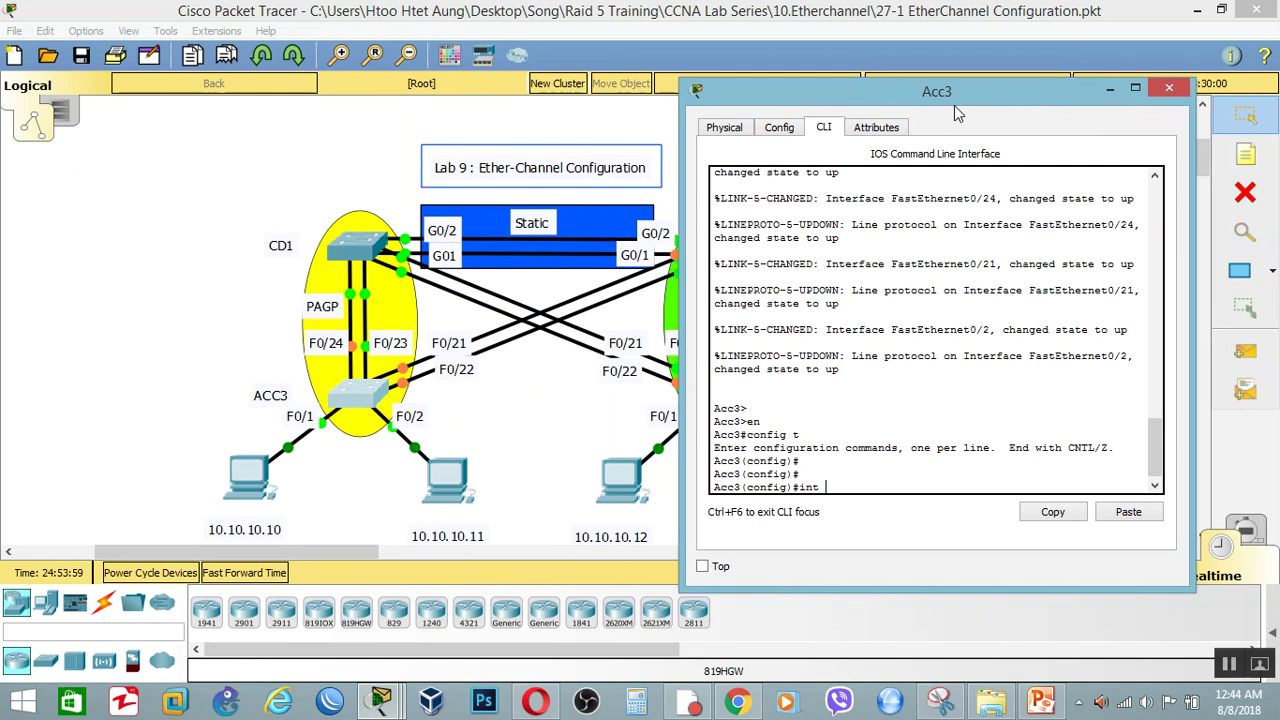
type("int-r")
key("Tab")
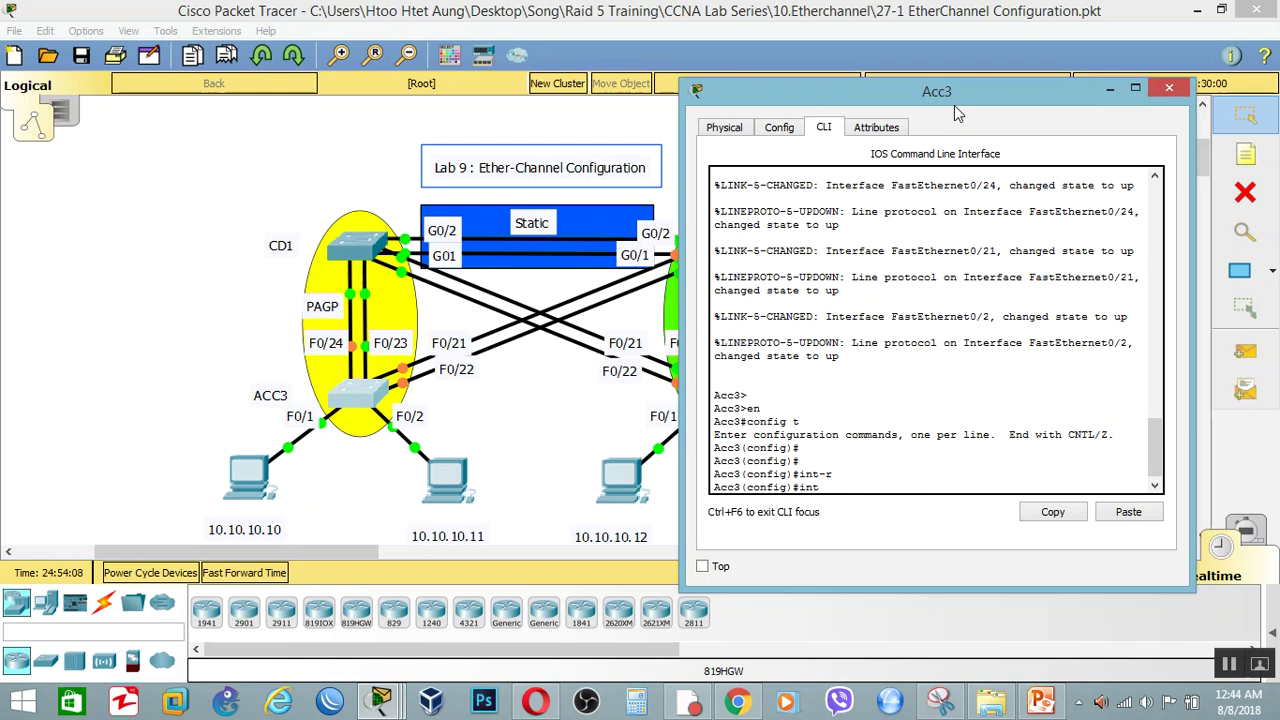
type("ran")
key("BackSpace")
key("BackSpace")
type("t")
key("Tab")
type("r")
key("Tab")
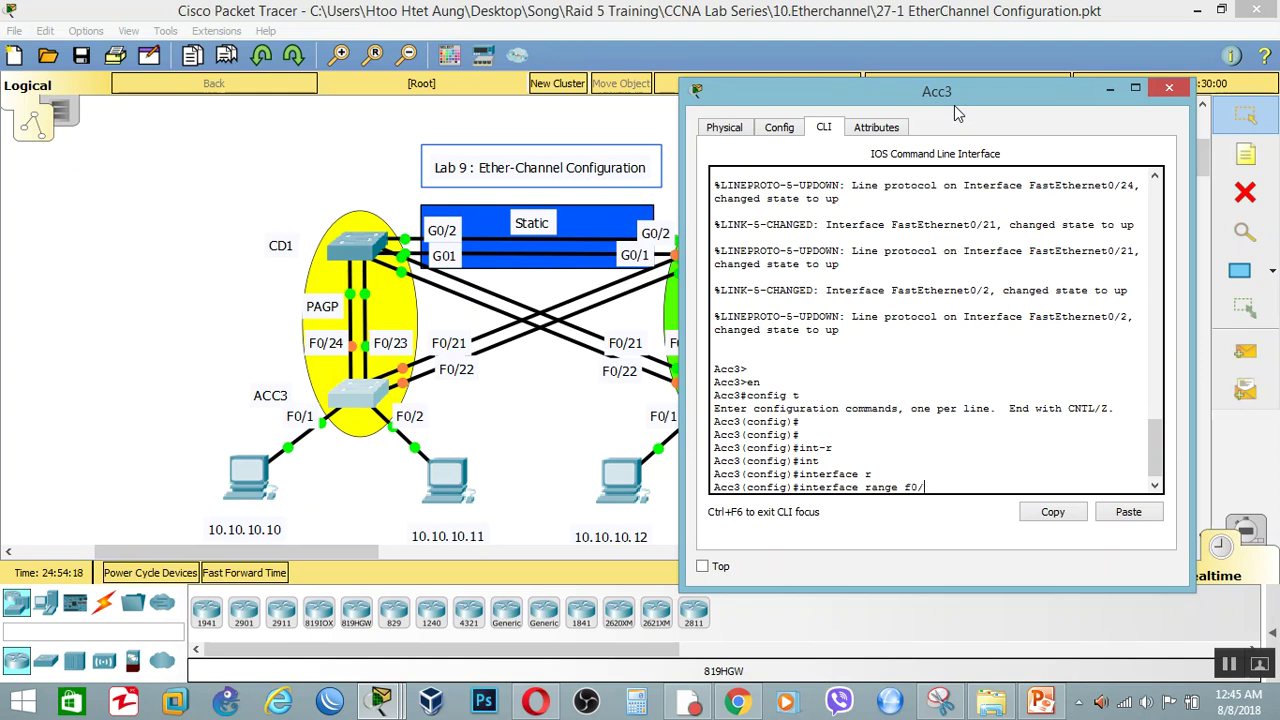
type("f0/23-24")
key("Return")
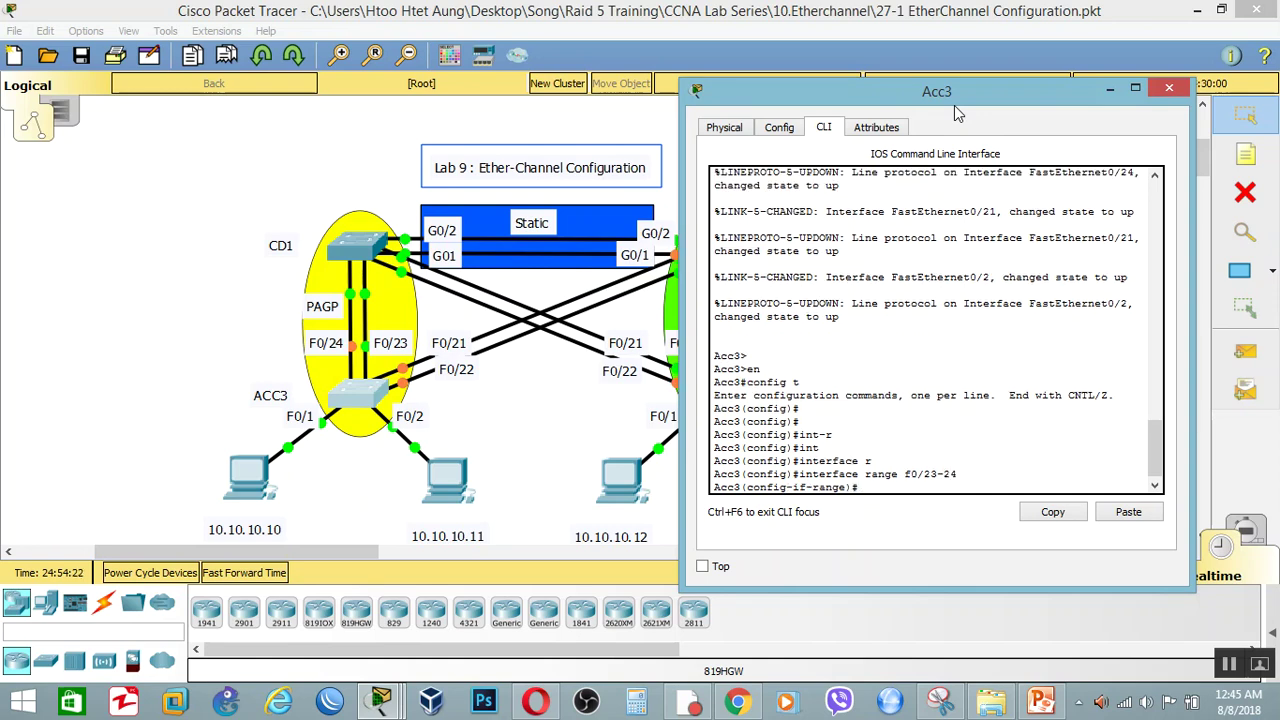
Check the channel-group <no> syntax on the PowerPoint Commands slide, then return to Acc3's CLI
left_click(1040, 700)
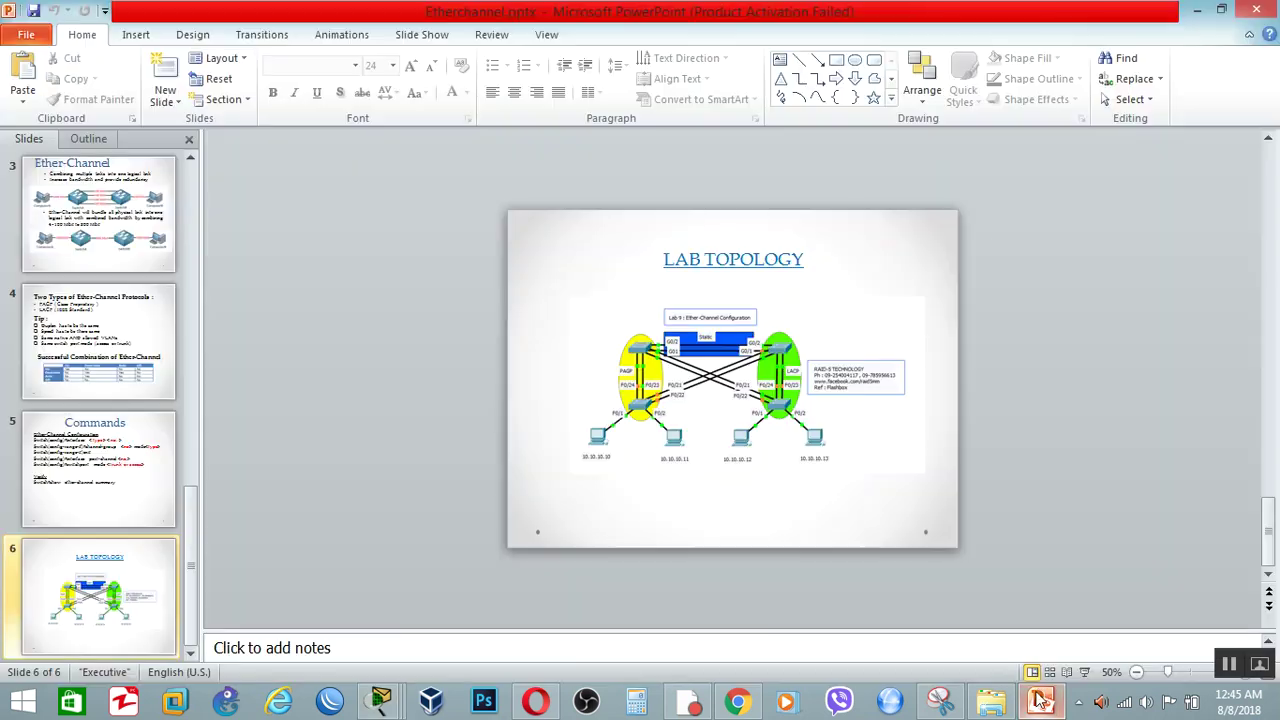
scroll(228, 514, "up", 1)
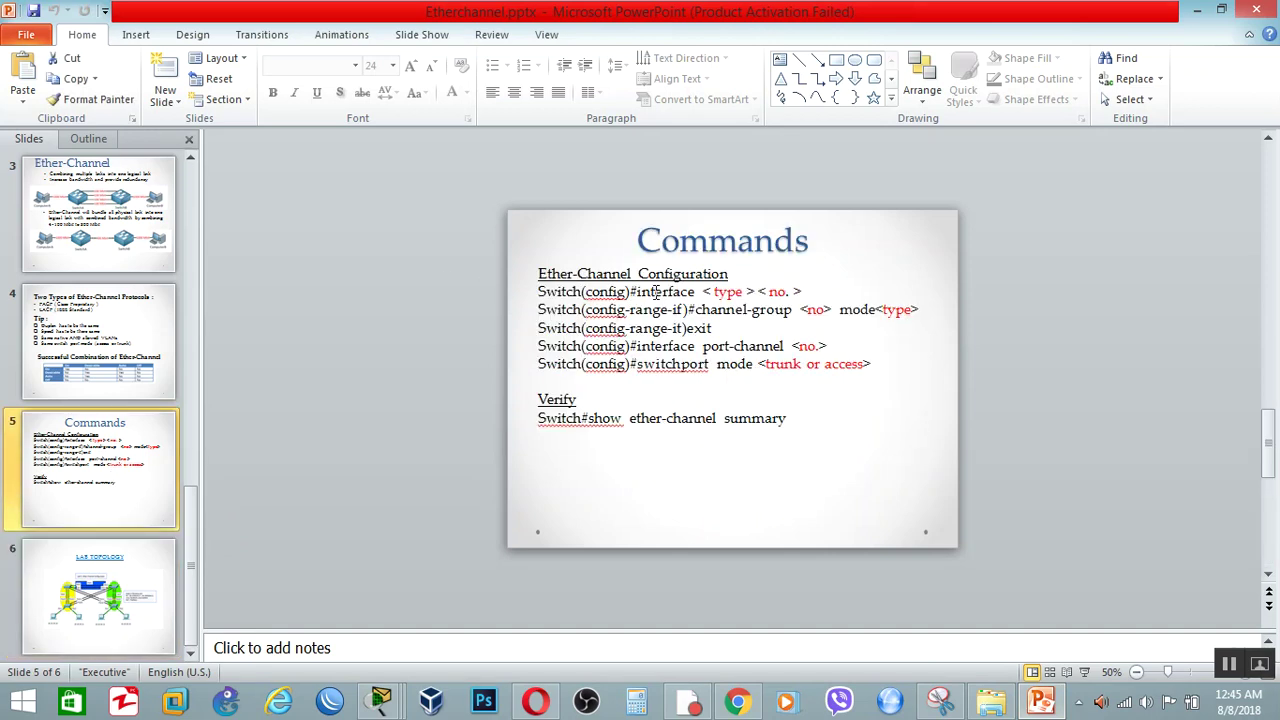
left_click_drag(655, 291, 745, 292)
left_click(740, 295)
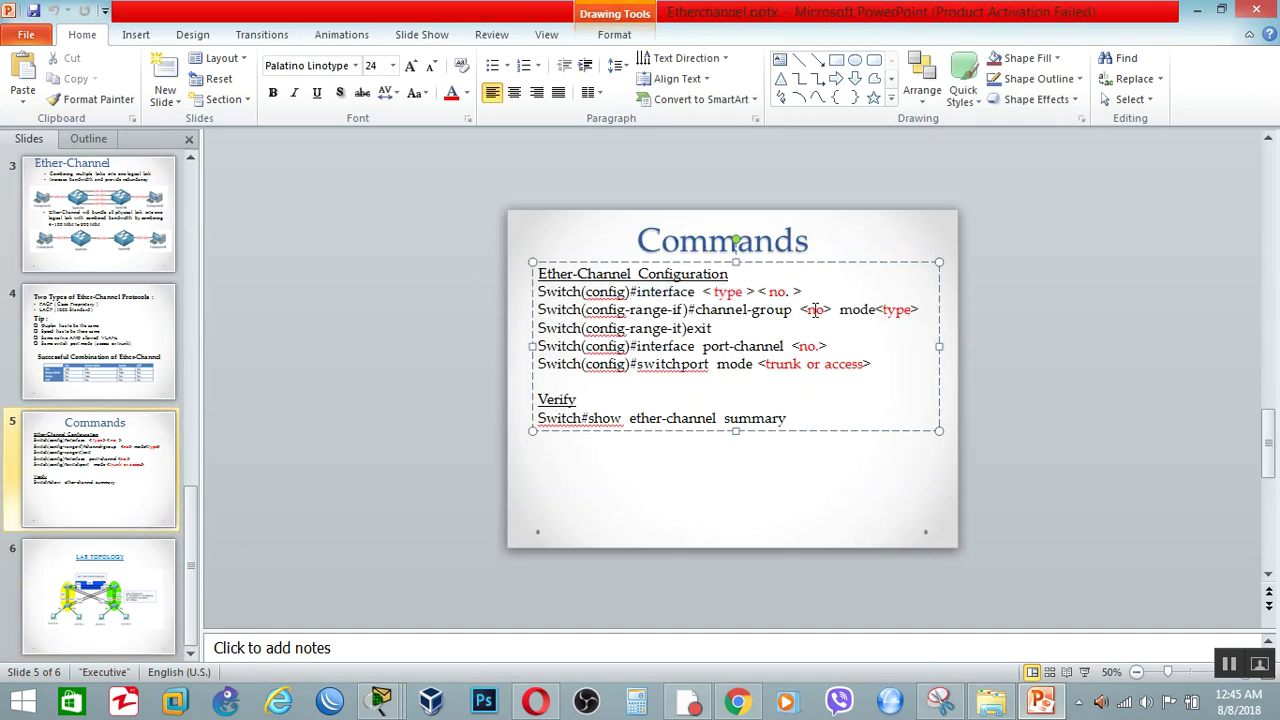
left_click_drag(807, 310, 826, 312)
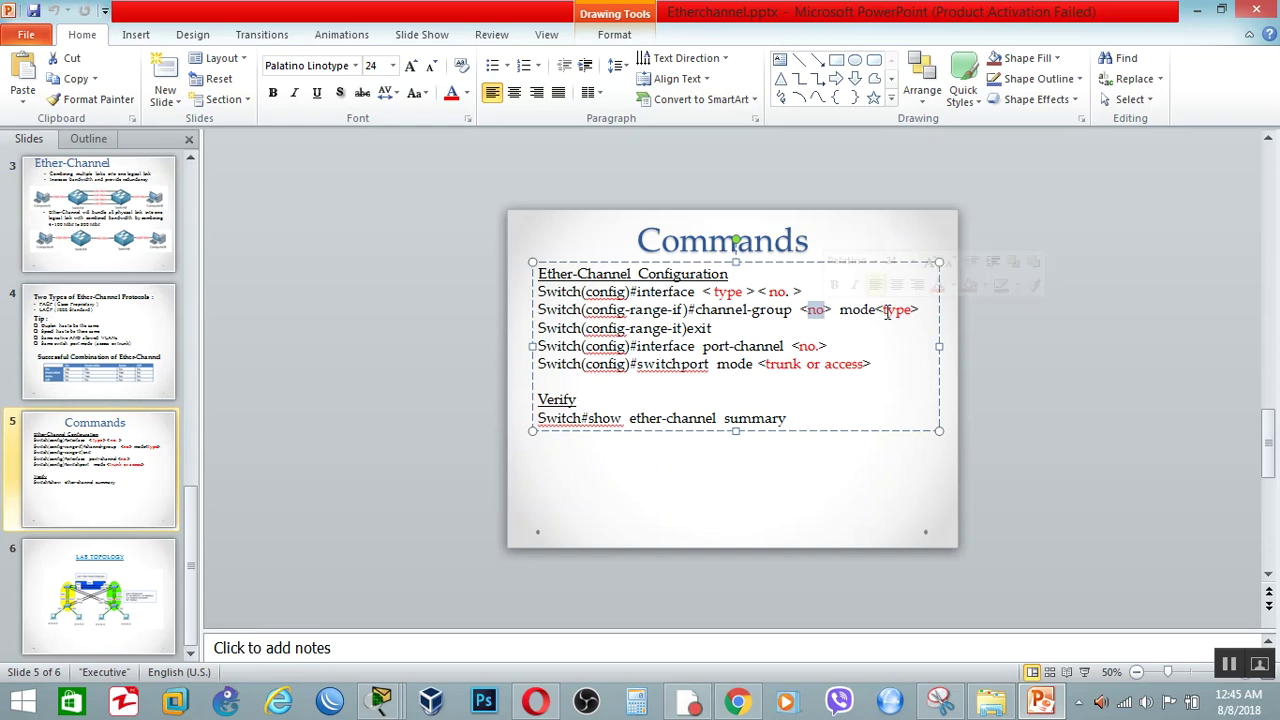
key("alt+Tab")
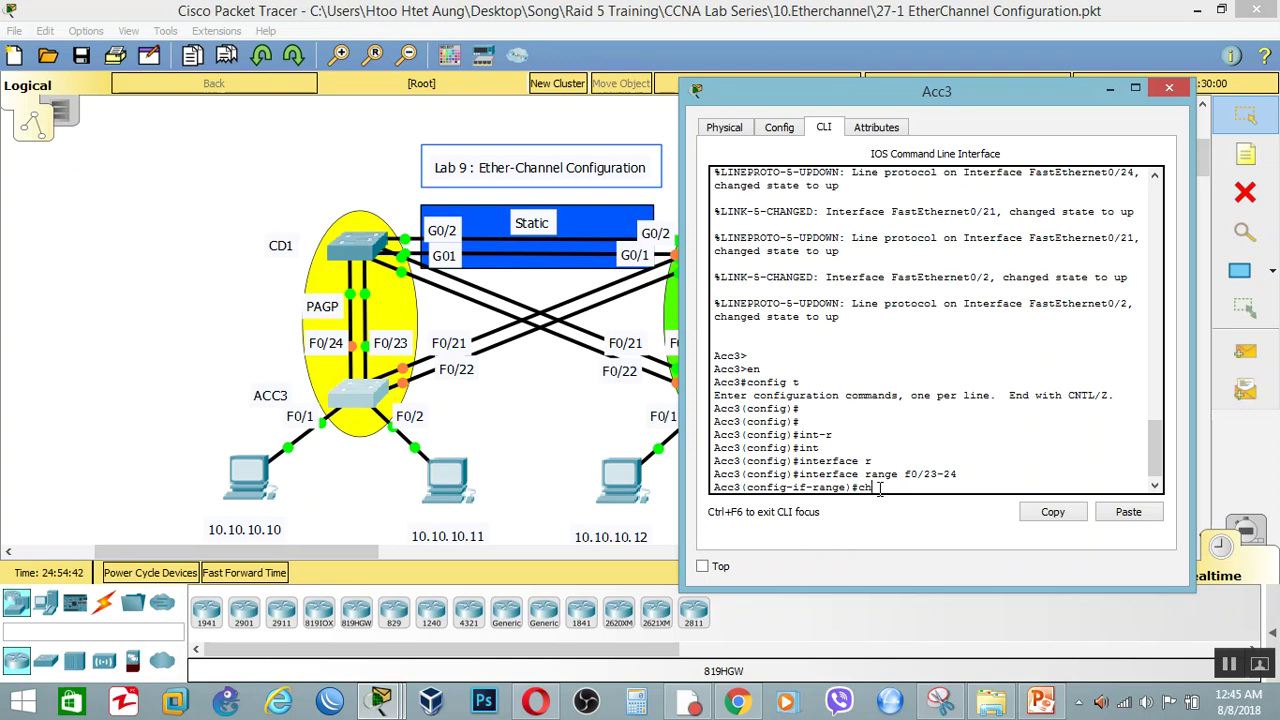
Begin the channel-group command on Acc3, rechecking its syntax on the Commands slide
type("h")
key("Tab")
type("an")
key("Tab")
type("ne")
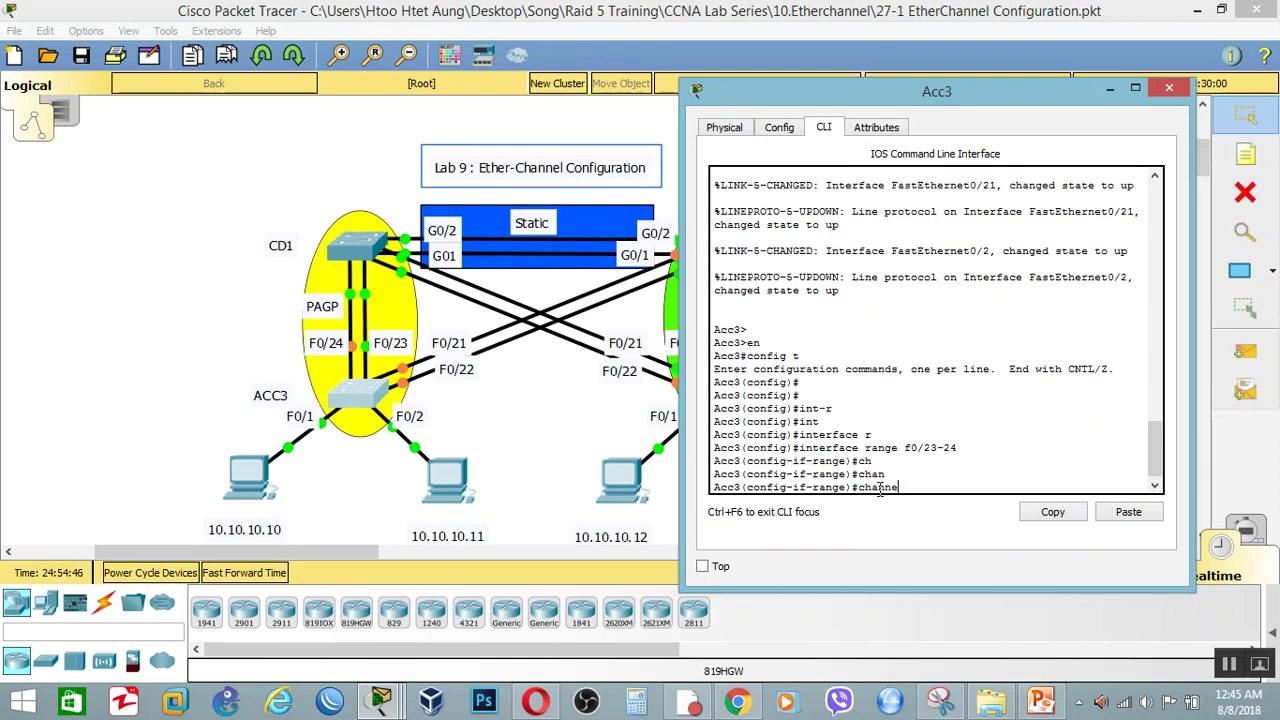
type("el")
left_click(1040, 702)
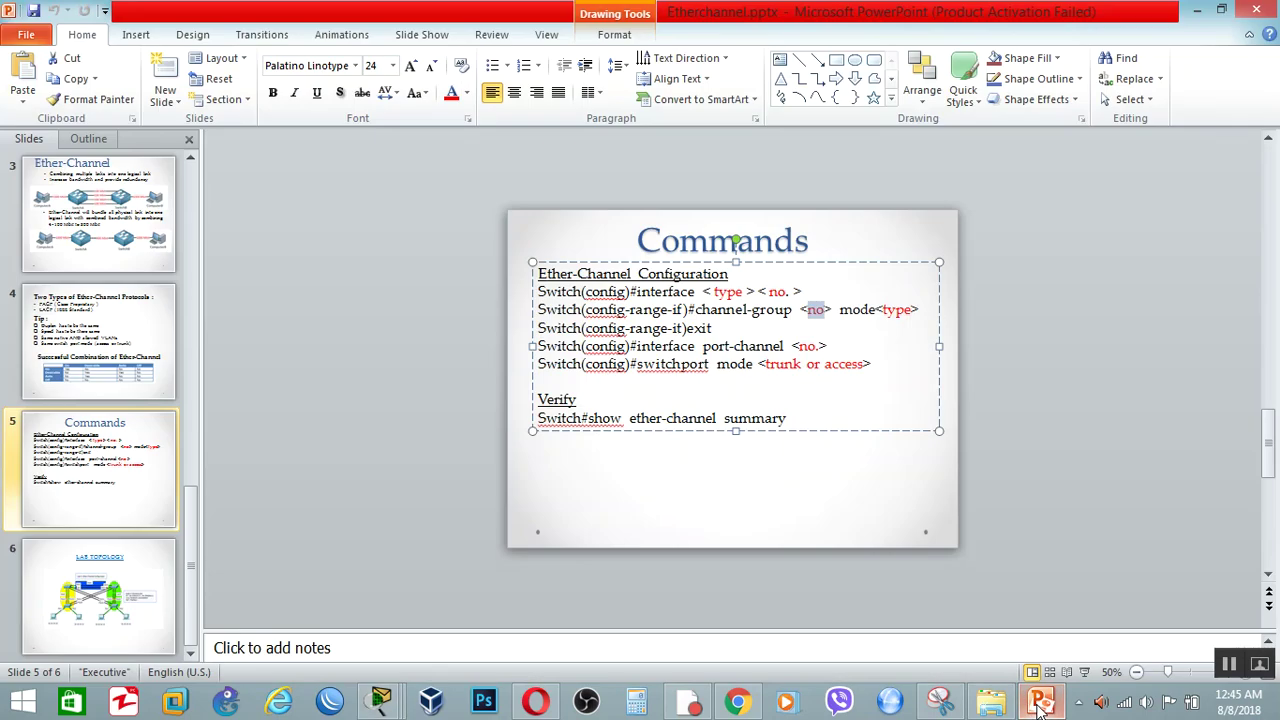
left_click(1040, 705)
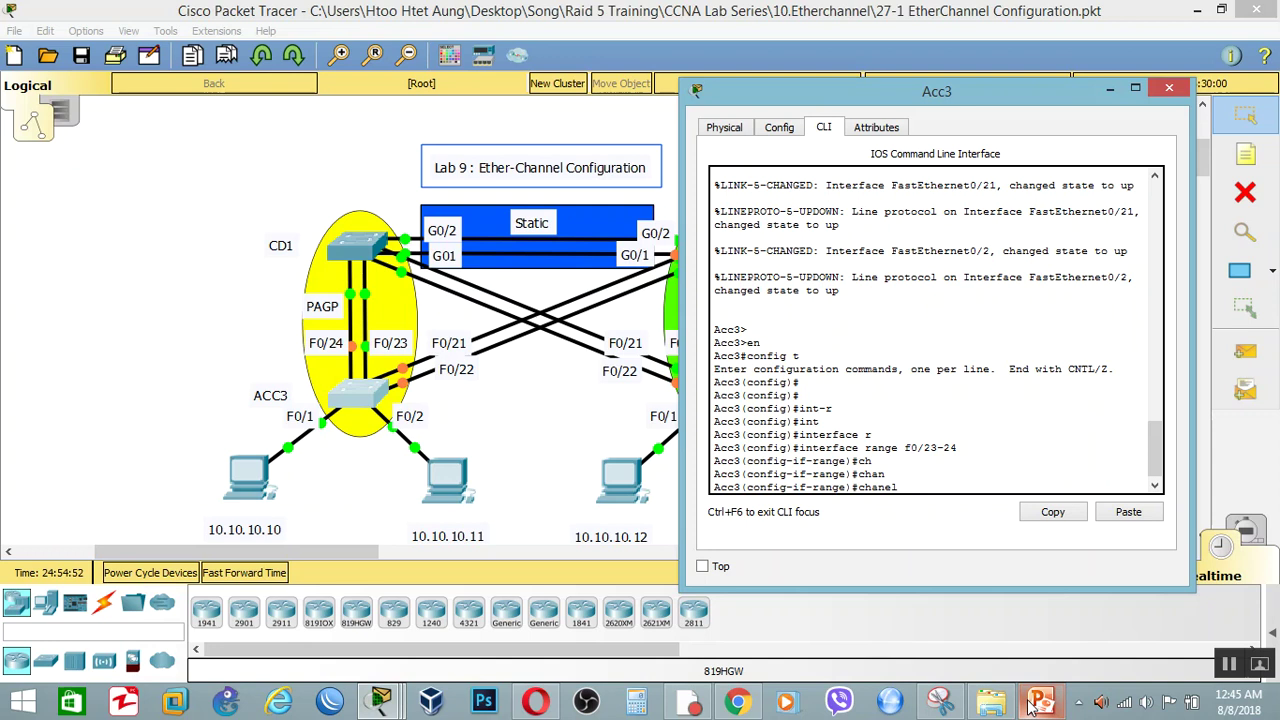
Enter channel-group 1 mode desirable to bundle F0/23-24 into PAgP Port-channel 1
key("BackSpace")
key("BackSpace")
type("n")
key("Tab")
type("el-g")
key("Tab")
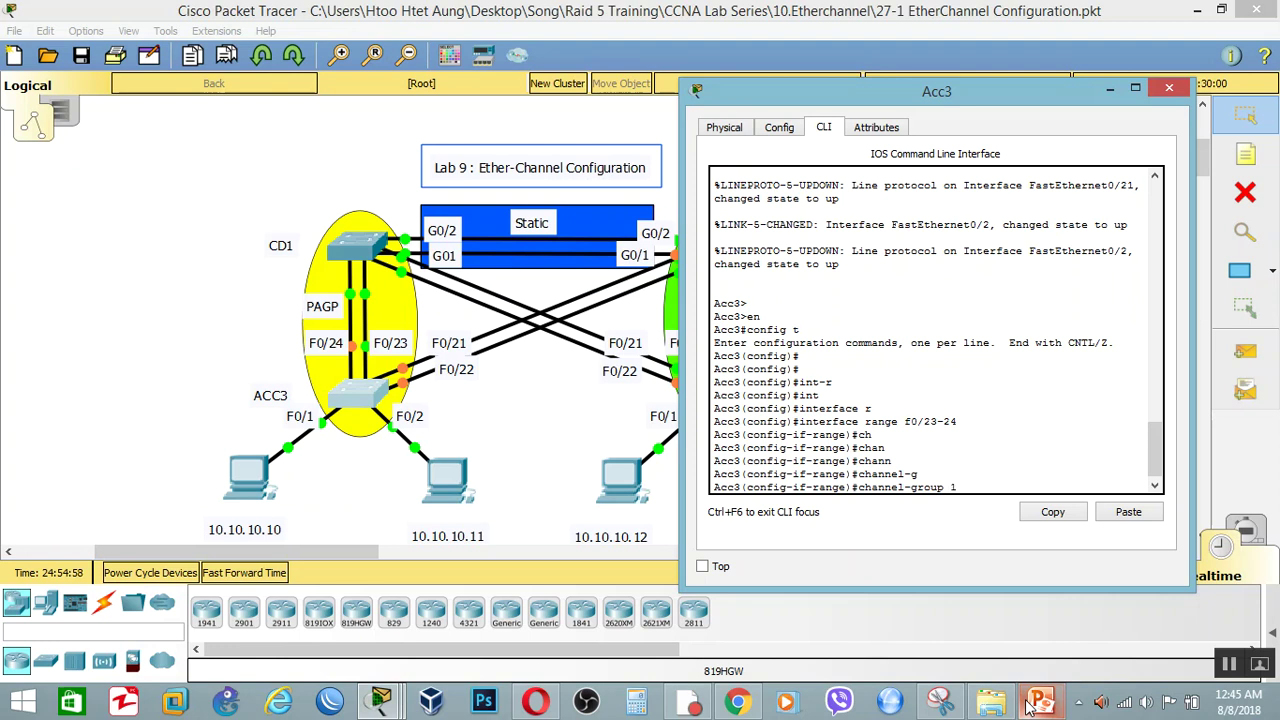
key("Tab")
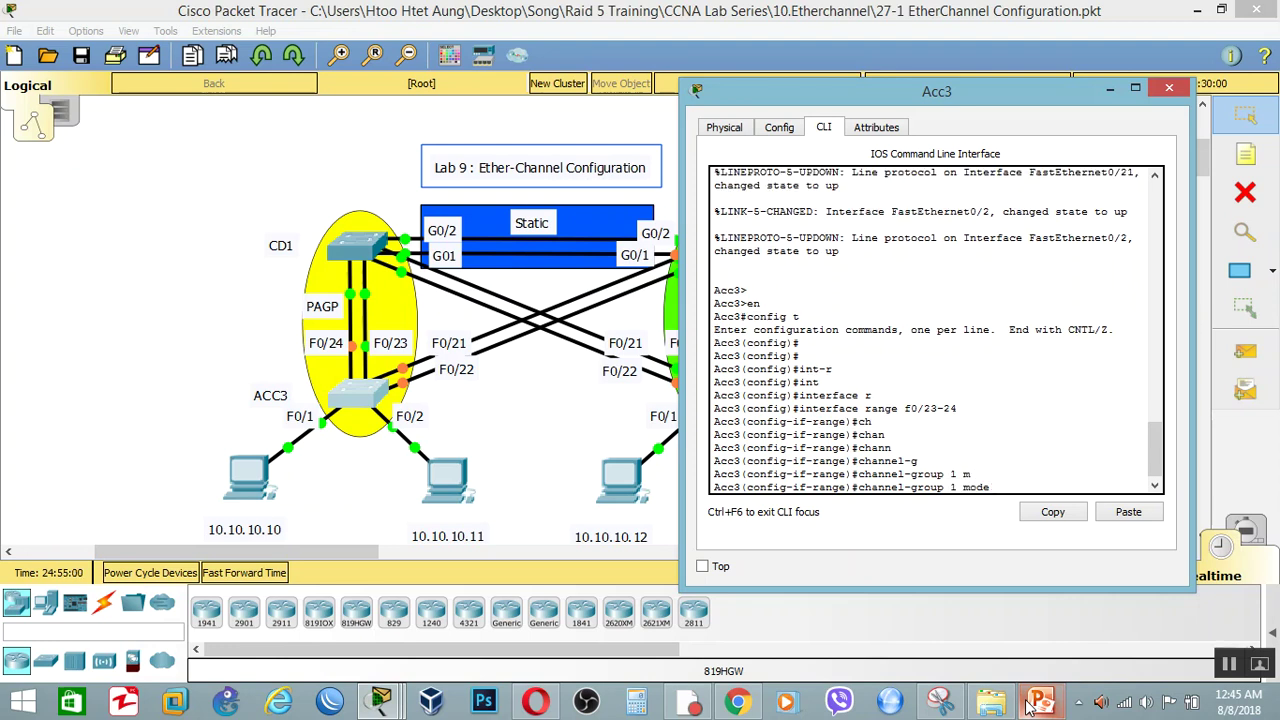
type("d")
key("Tab")
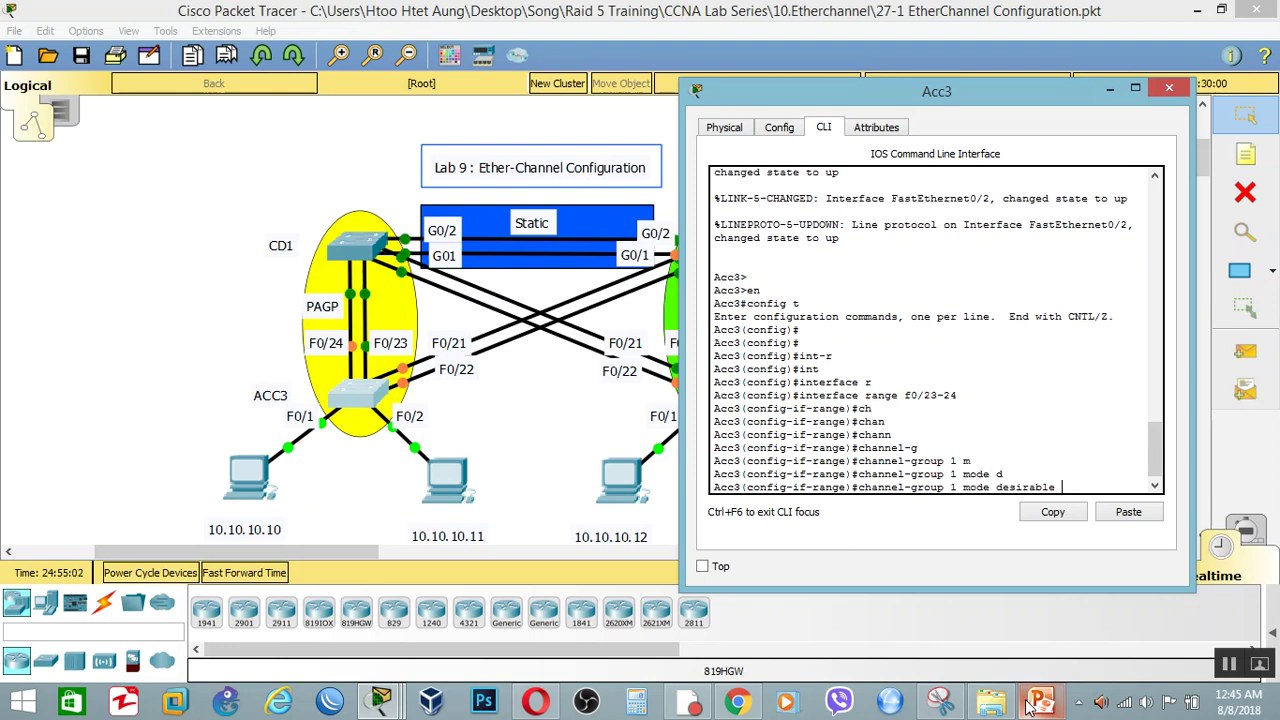
key("Return")
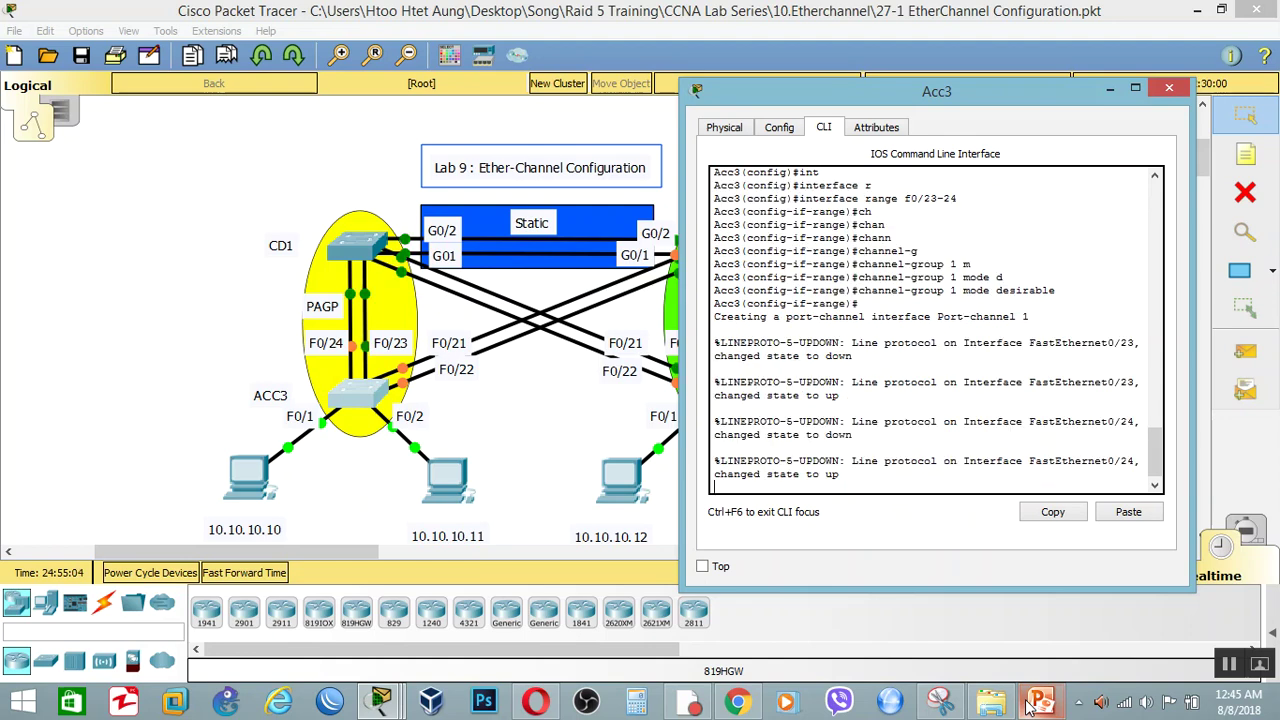
key("Return")
key("Return")
key("Return")
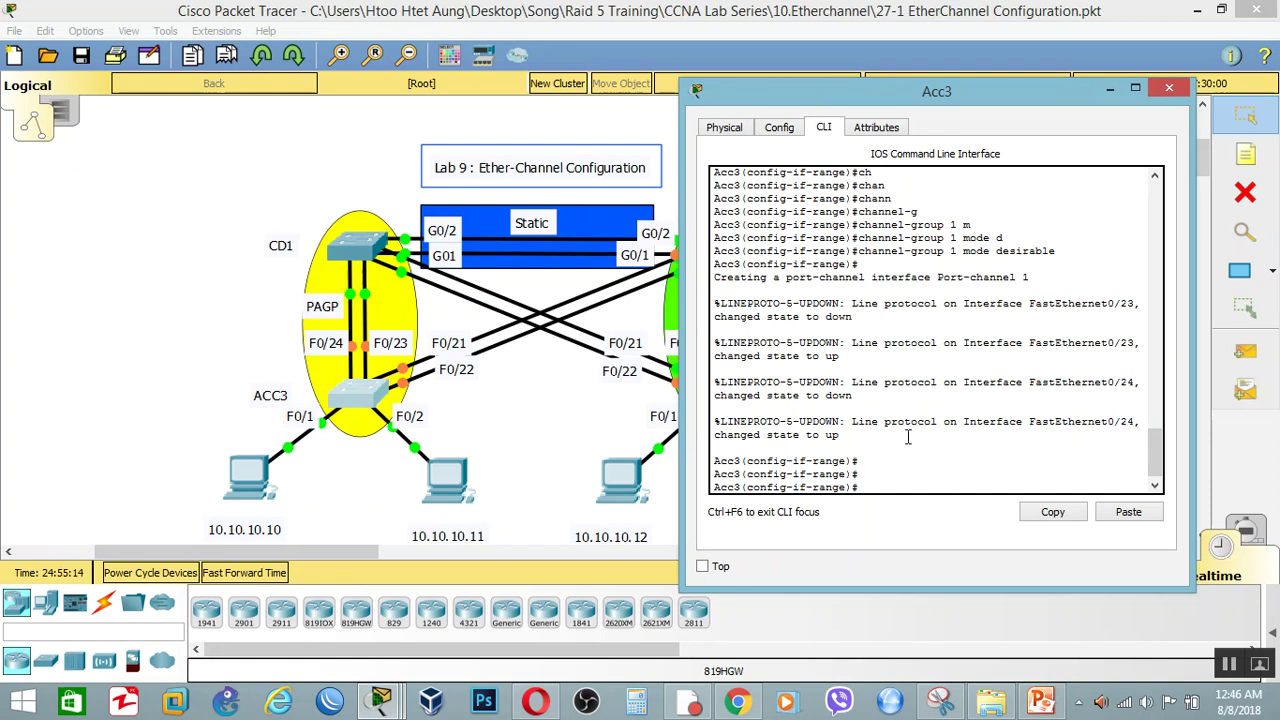
Give Acc3's F0/23-24 the description 'link to PAGP'
type("i")
type("ink d")
key("BackSpace")
key("Tab")
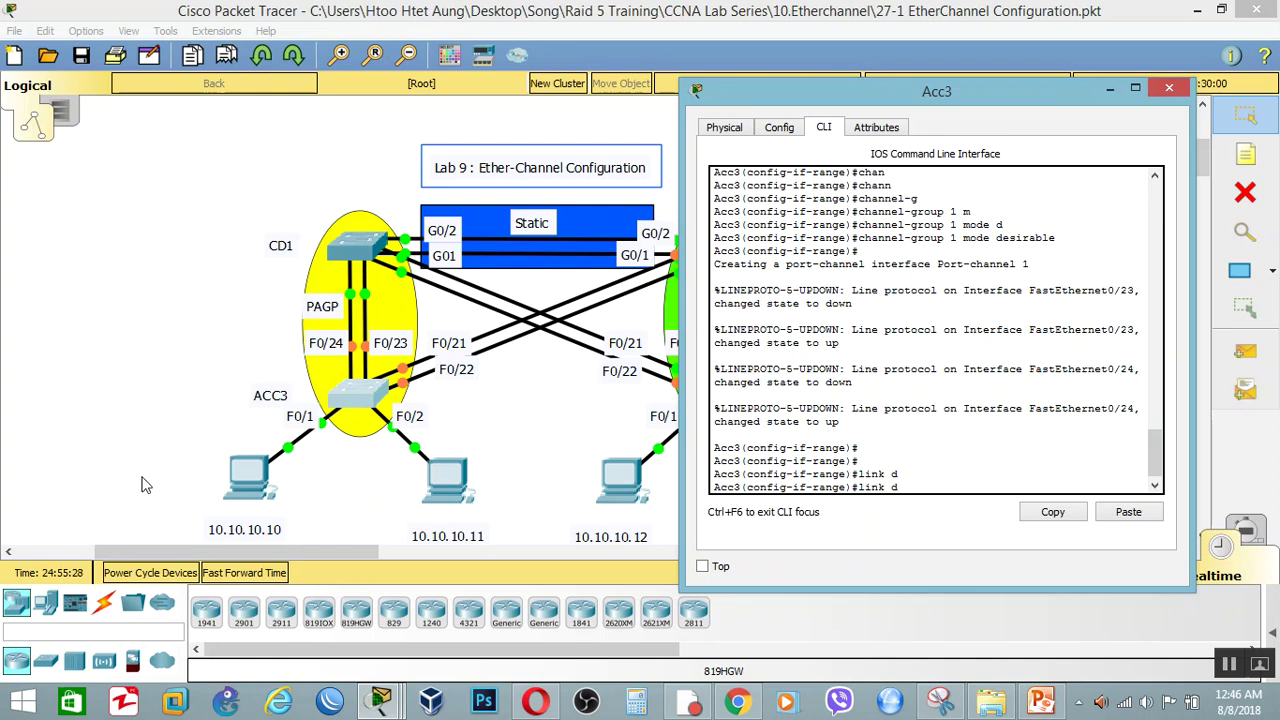
key("BackSpace")
key("BackSpace")
key("BackSpace")
key("BackSpace")
key("Tab")
type("scription 1")
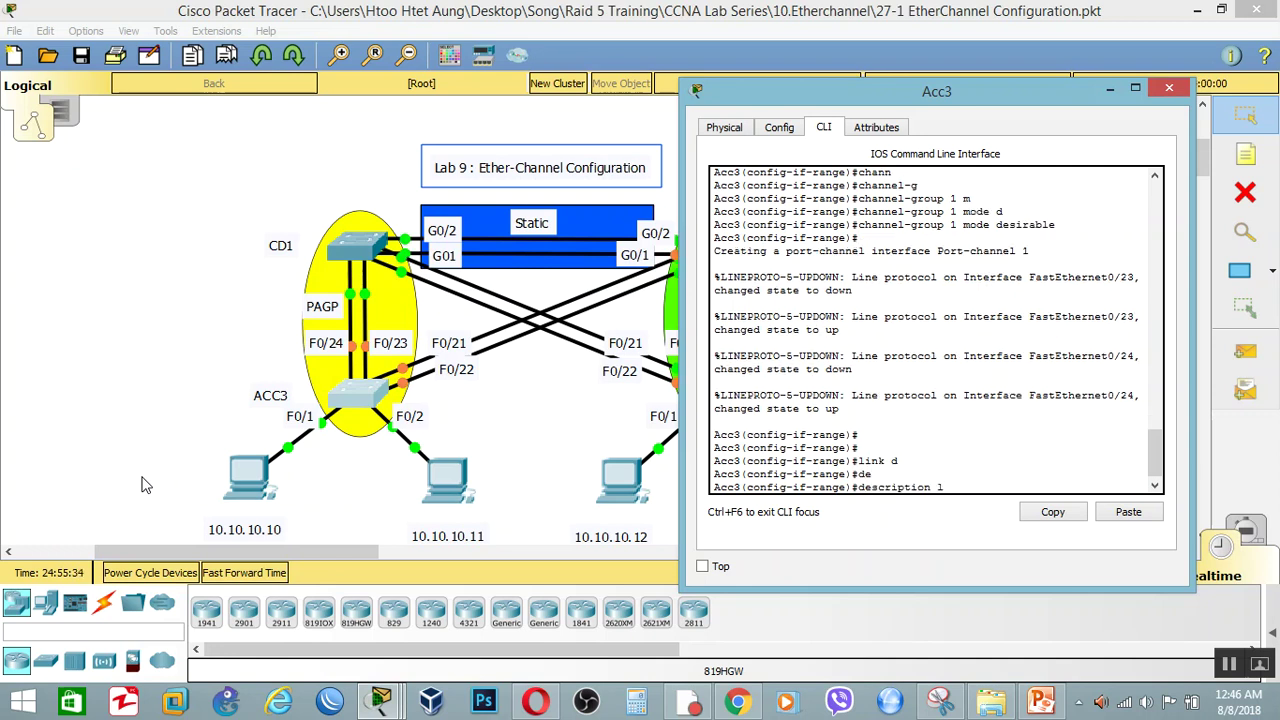
key("Tab")
type("i")
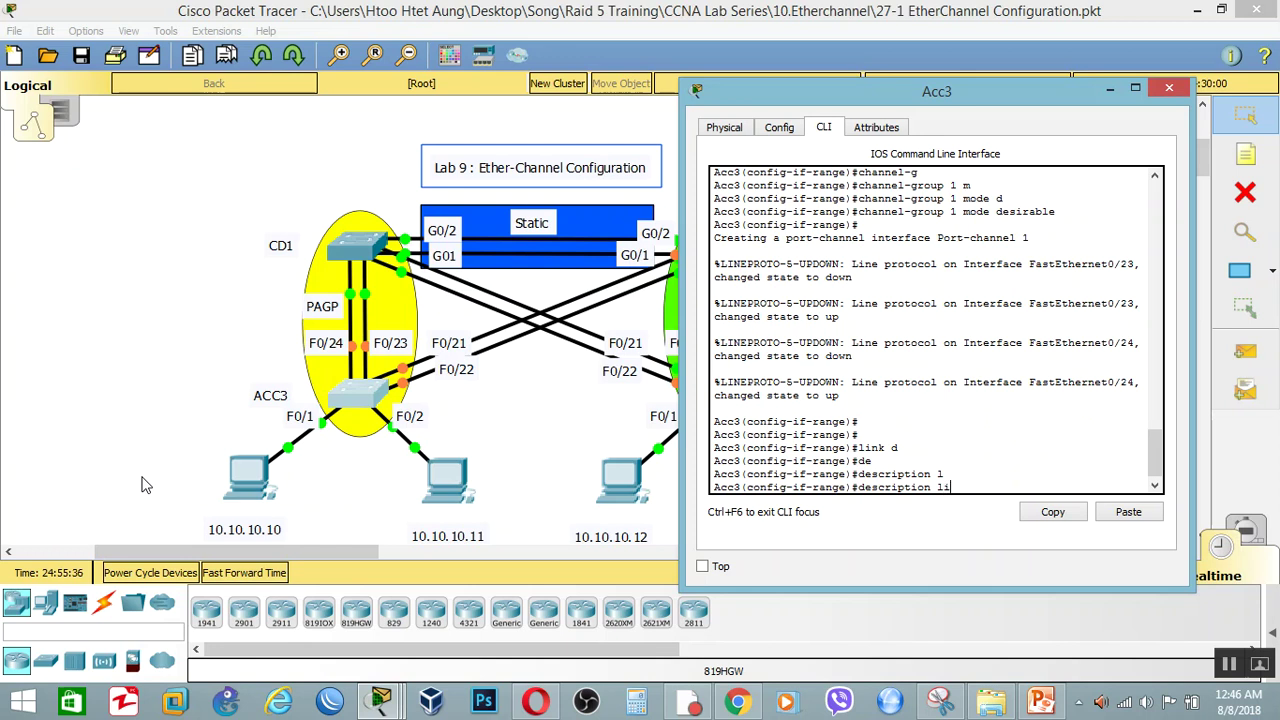
type("nk t")
type("o PAGP")
key("Return")
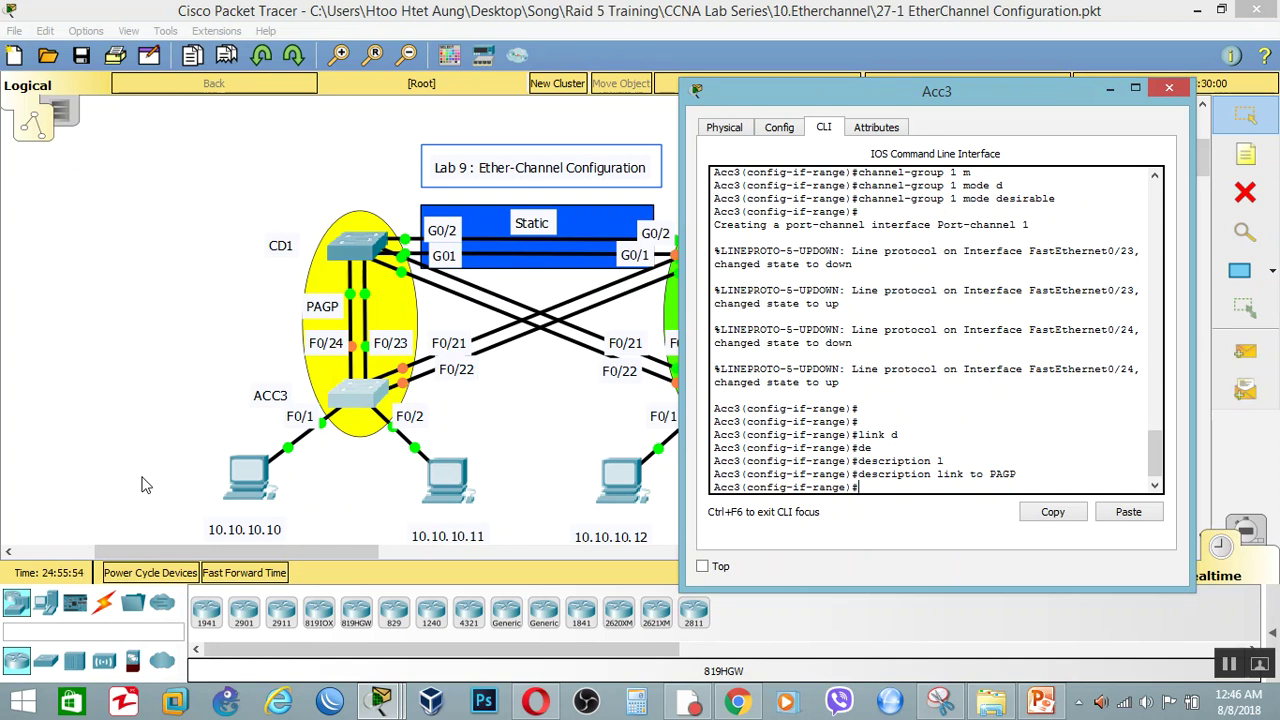
Set Acc3's F0/23-24 to switchport mode trunk
type("sw")
key("Tab")
type("m")
key("Tab")
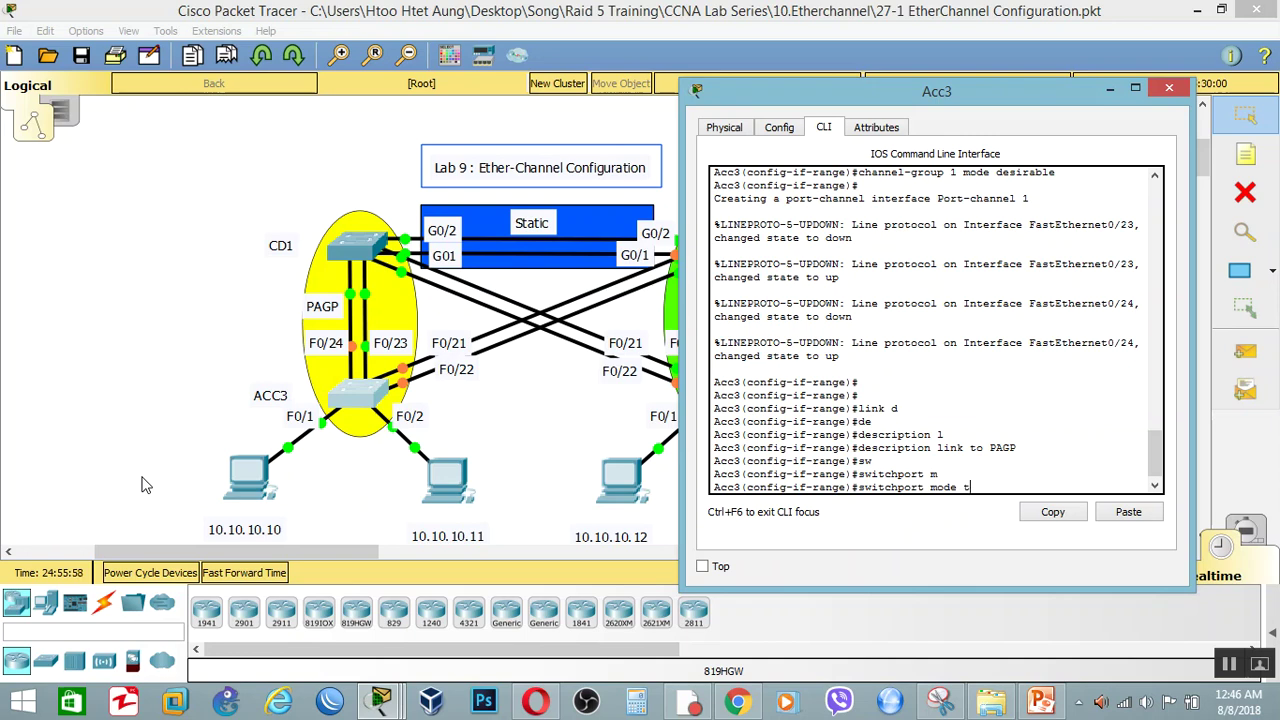
type("t")
key("Tab")
key("Return")
key("Return")
key("Return")
key("Return")
key("Return")
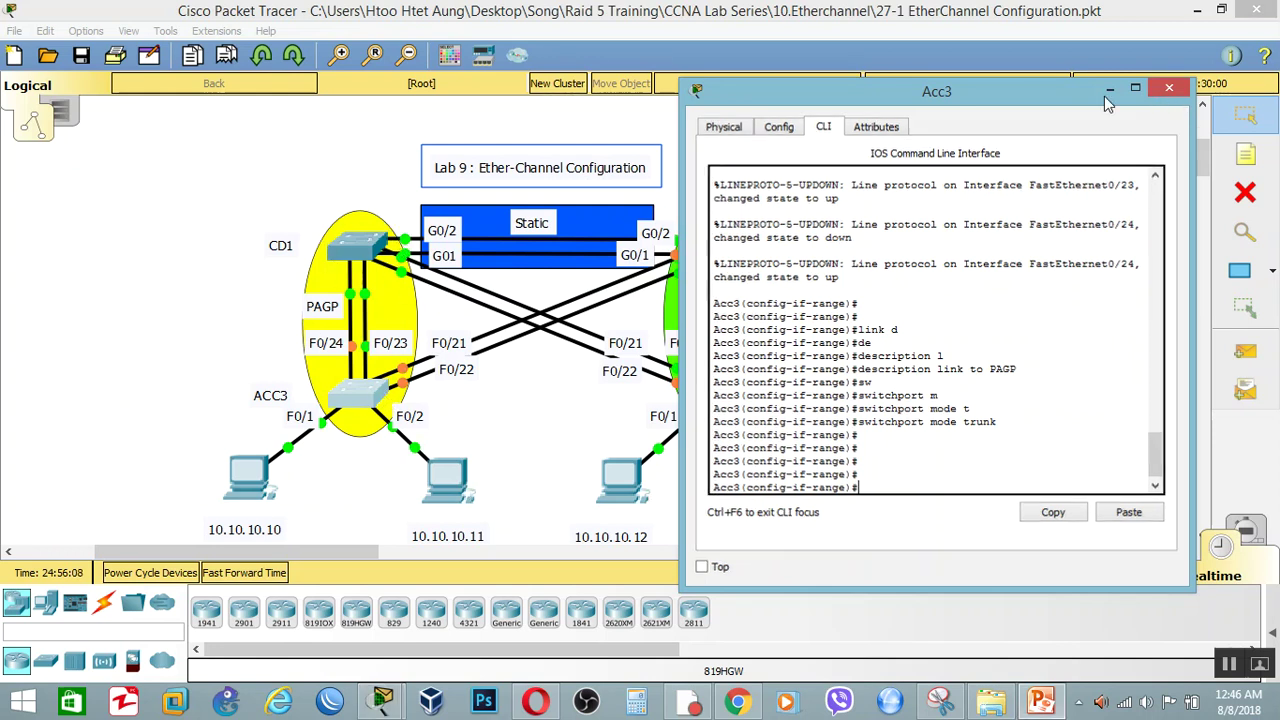
Close Acc3's window and bring CD1's CLI into global configuration with enable and config t
left_click(1166, 90)
left_click(362, 252)
left_click_drag(675, 86, 957, 112)
key("Return")
key("Return")
key("Return")
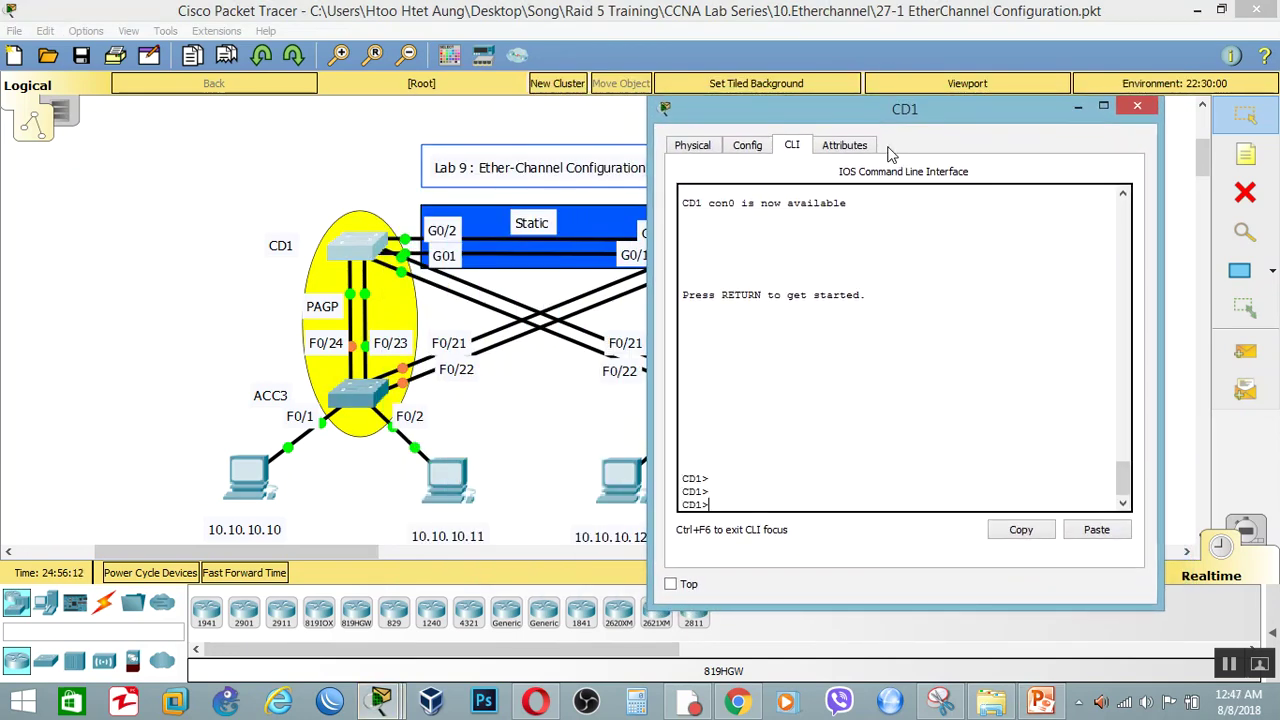
type("en")
key("Return")
key("Return")
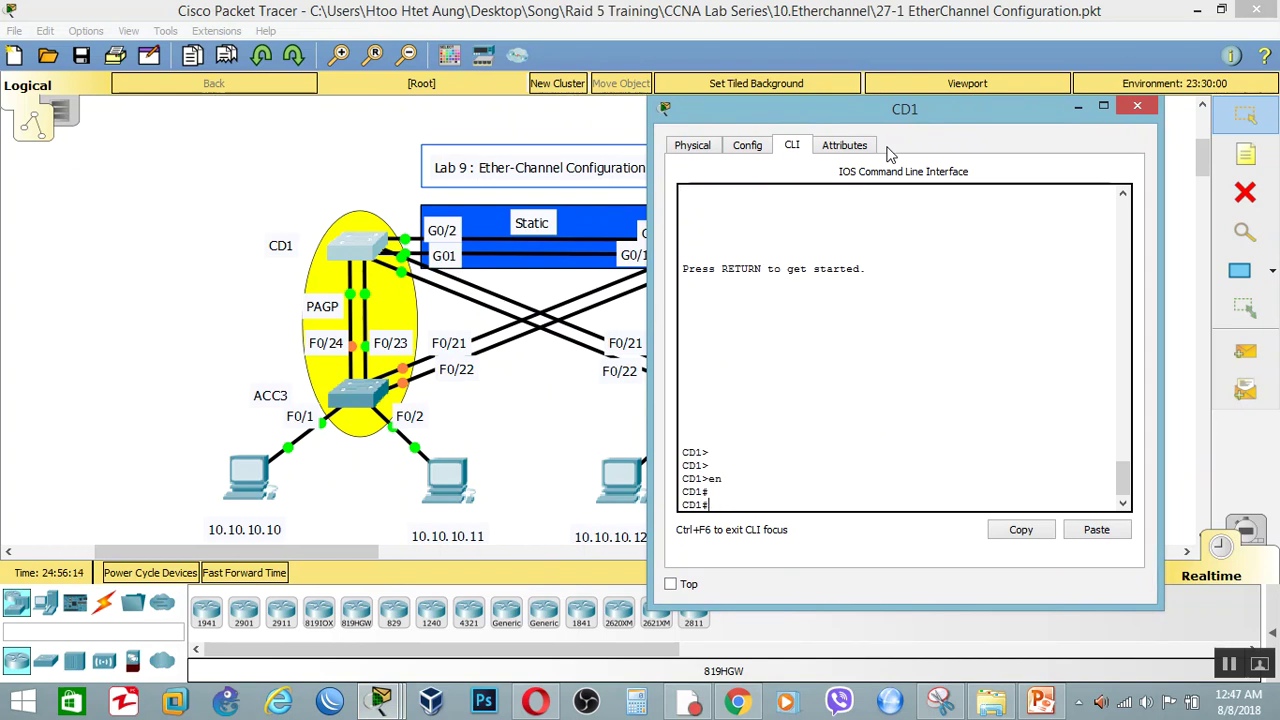
type("con")
type("fig t")
key("Return")
key("Return")
key("Return")
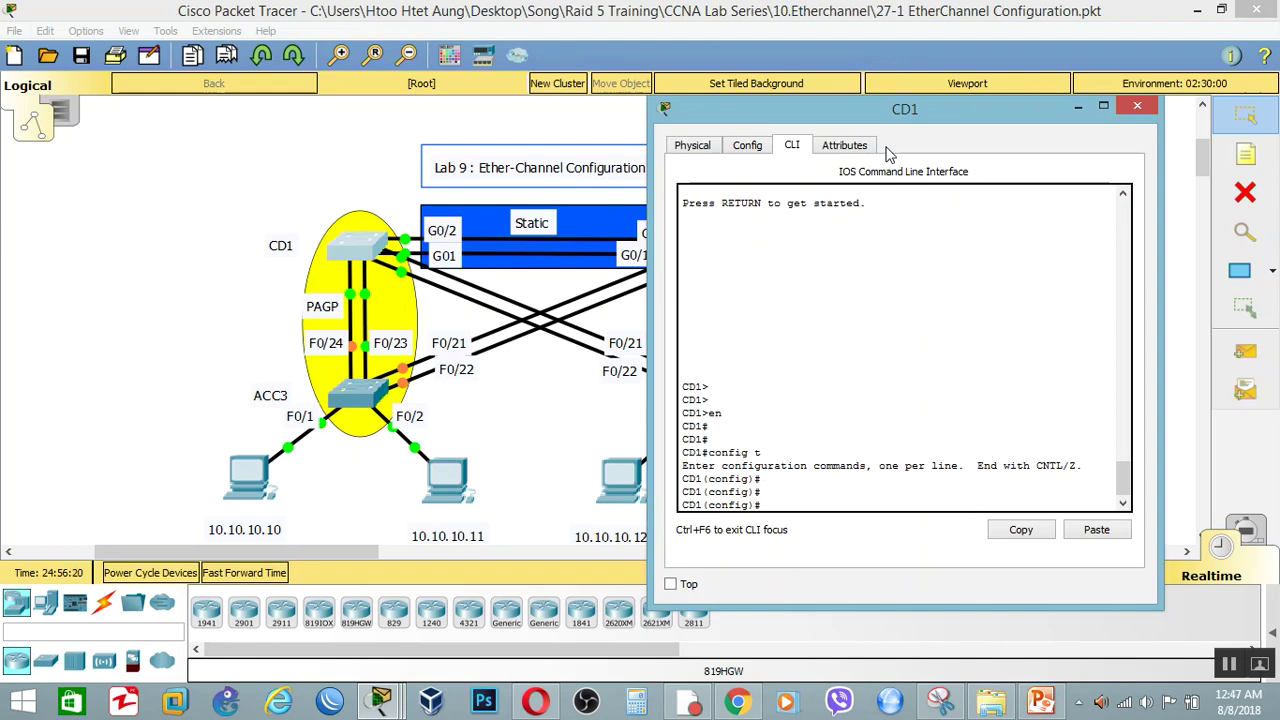
Enable Always Show Port Labels in Logical Workspace in Preferences, then close the dialog
left_click(86, 31)
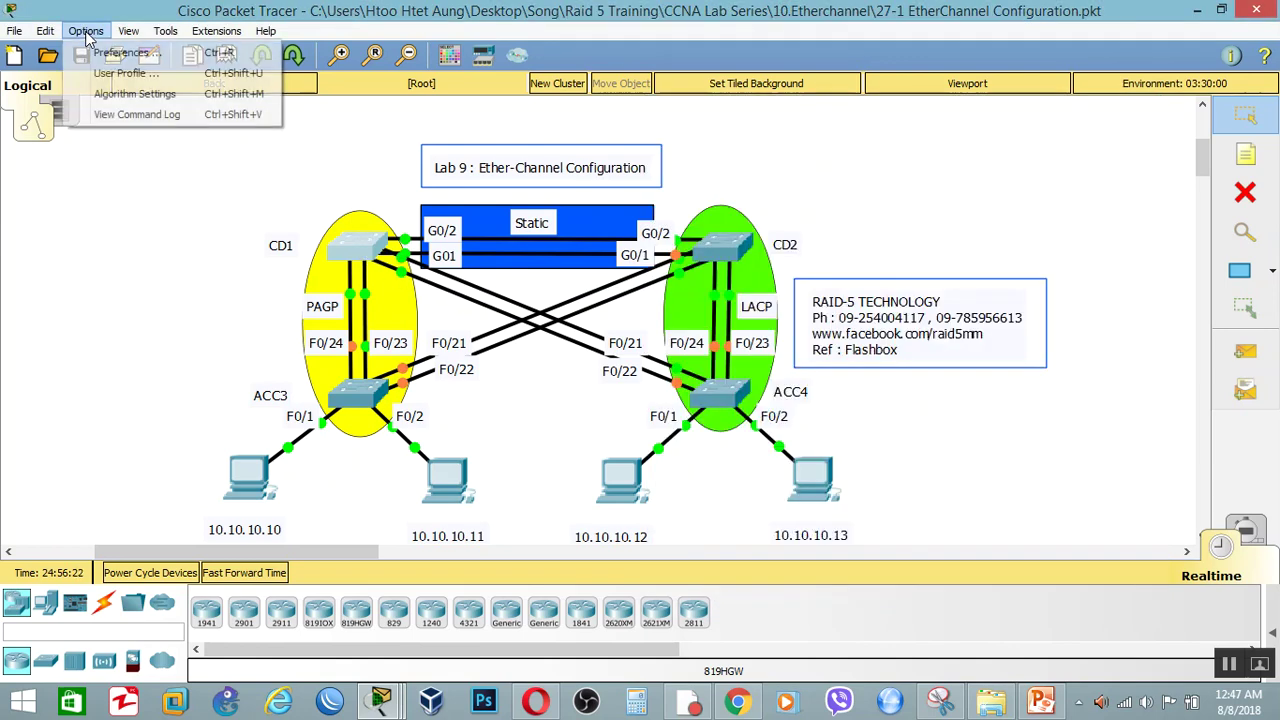
left_click(118, 52)
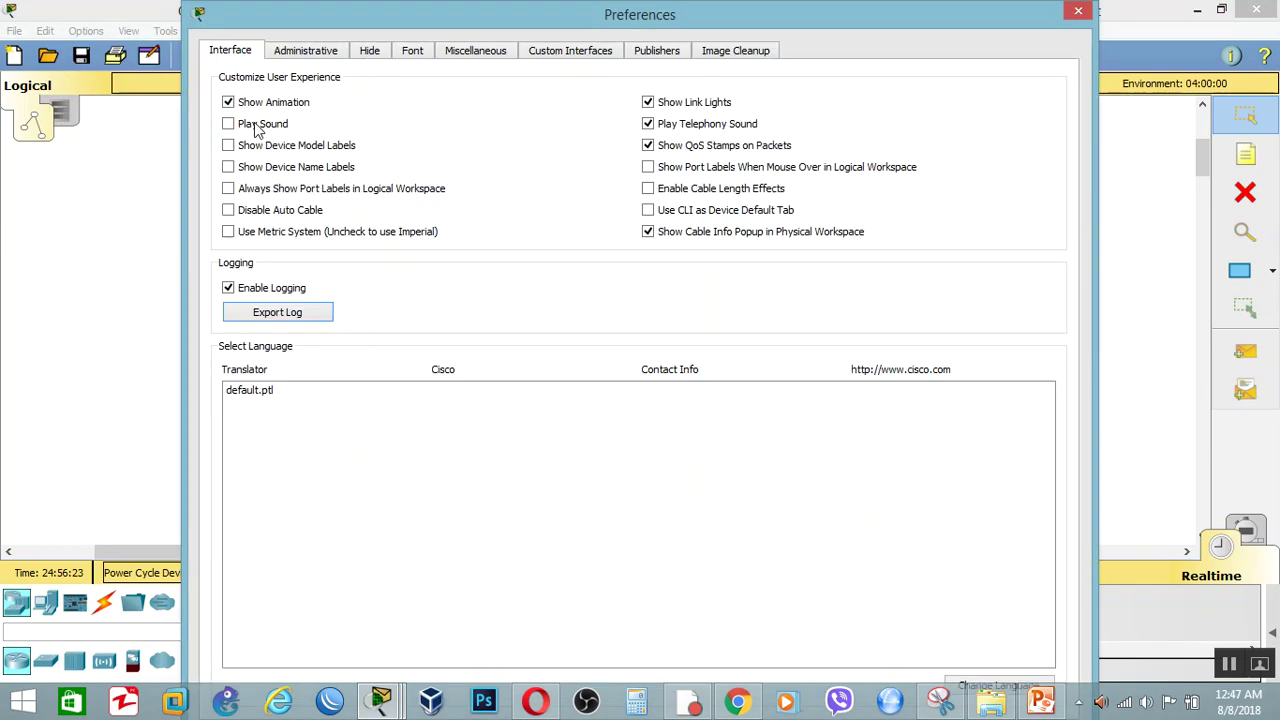
left_click(296, 192)
left_click_drag(586, 18, 586, 136)
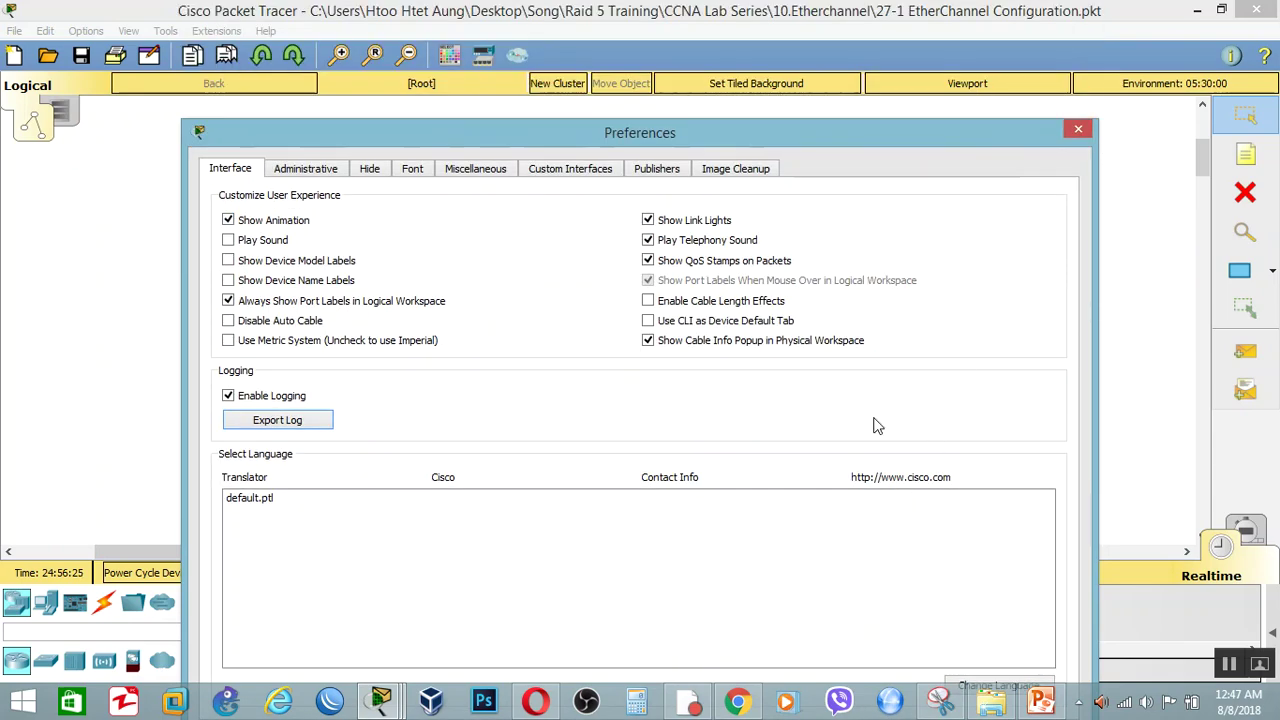
left_click_drag(771, 143, 710, 73)
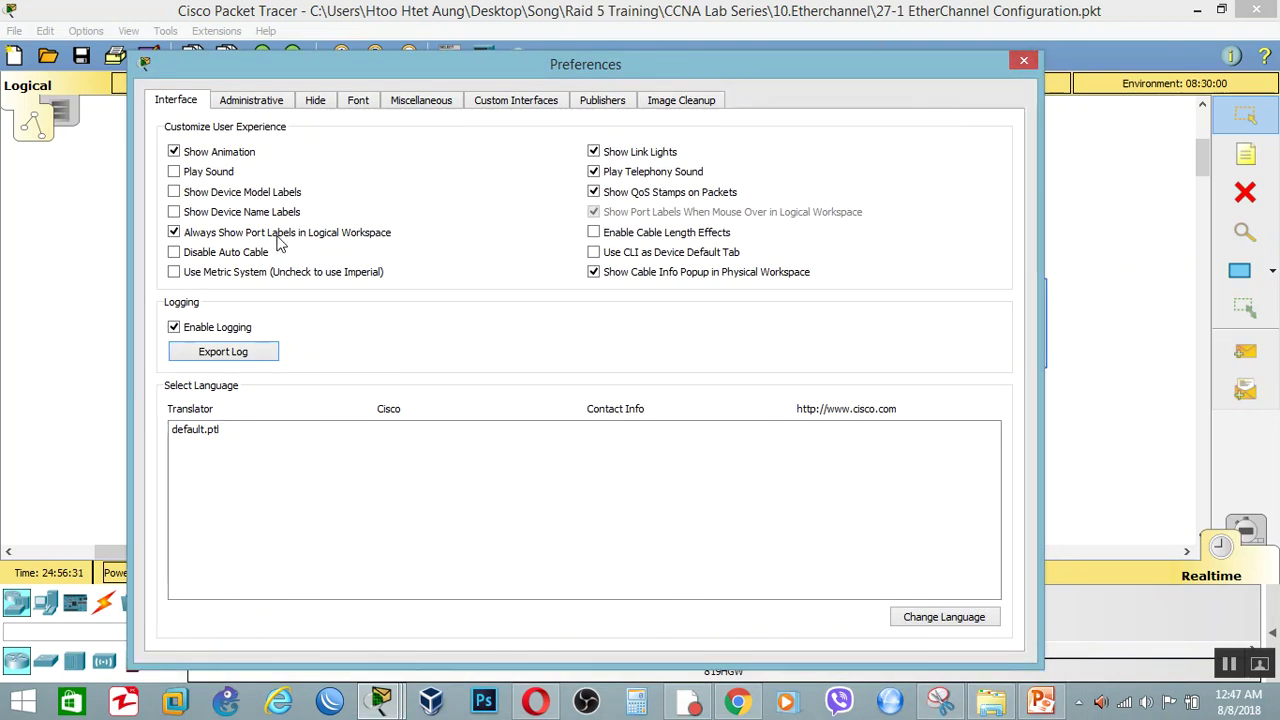
left_click(1023, 60)
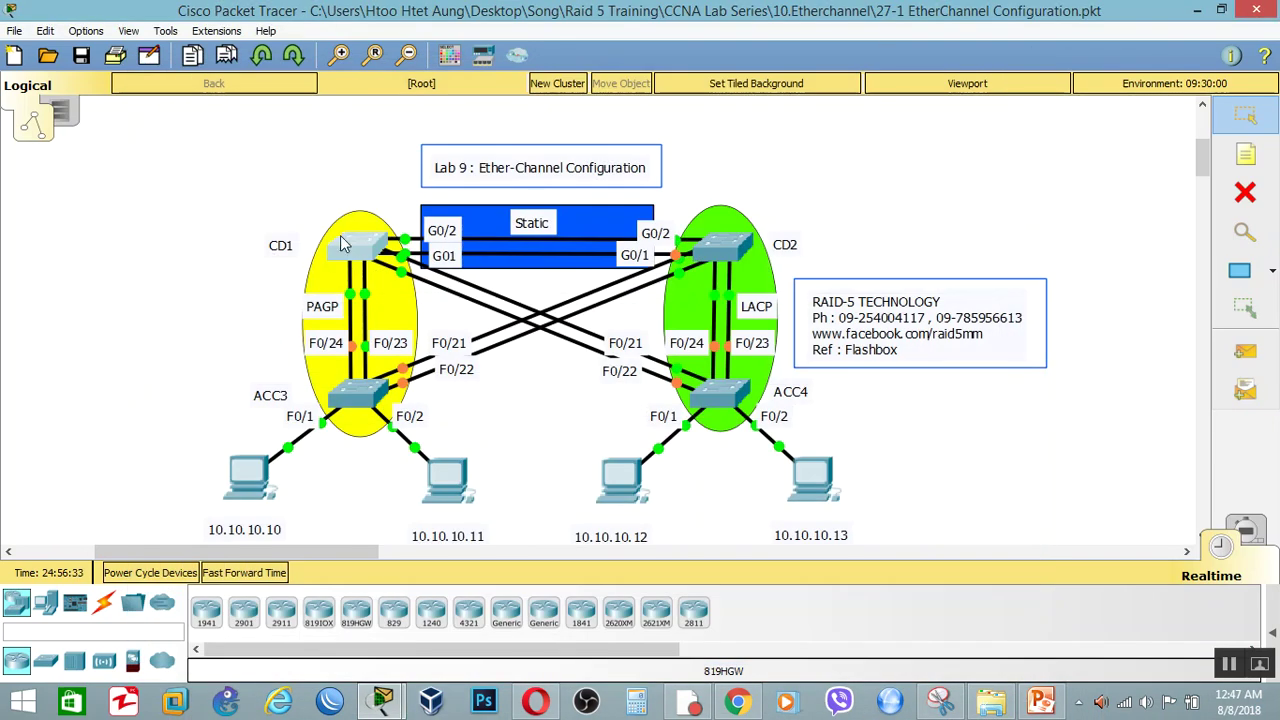
left_click(346, 244)
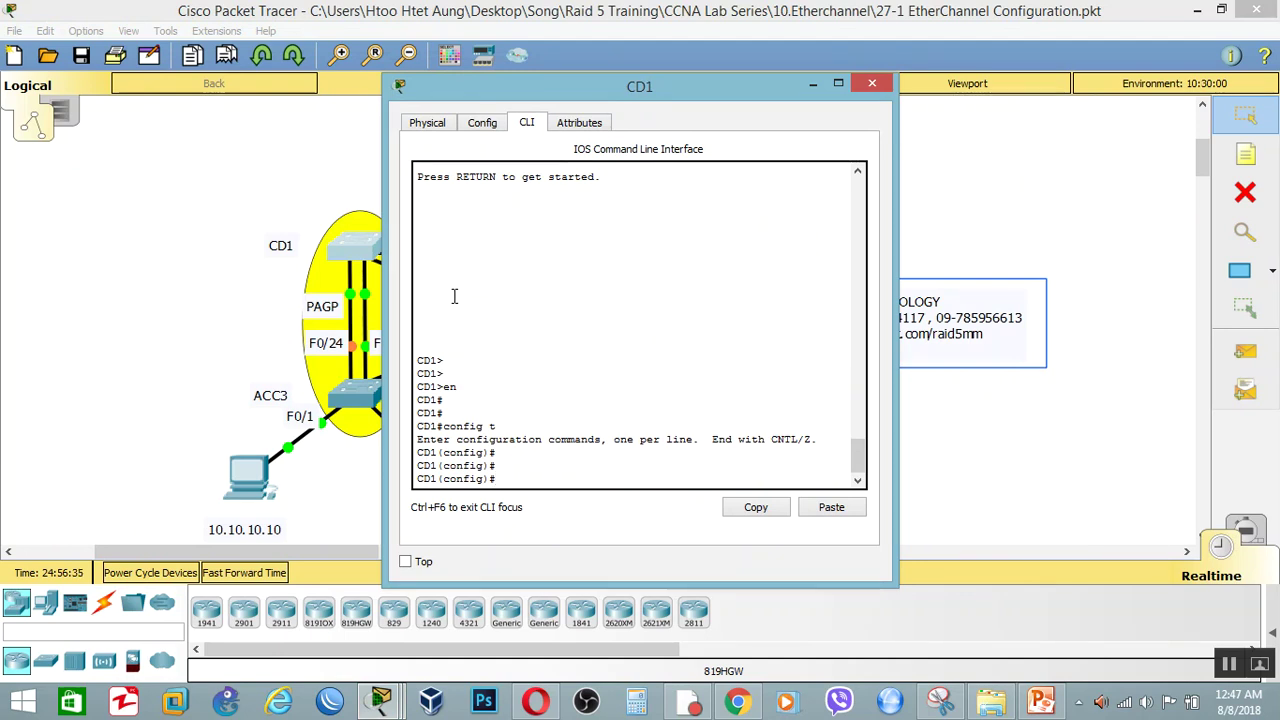
Select CD1's ports with interface range f0/23-24
type("int")
key("Tab")
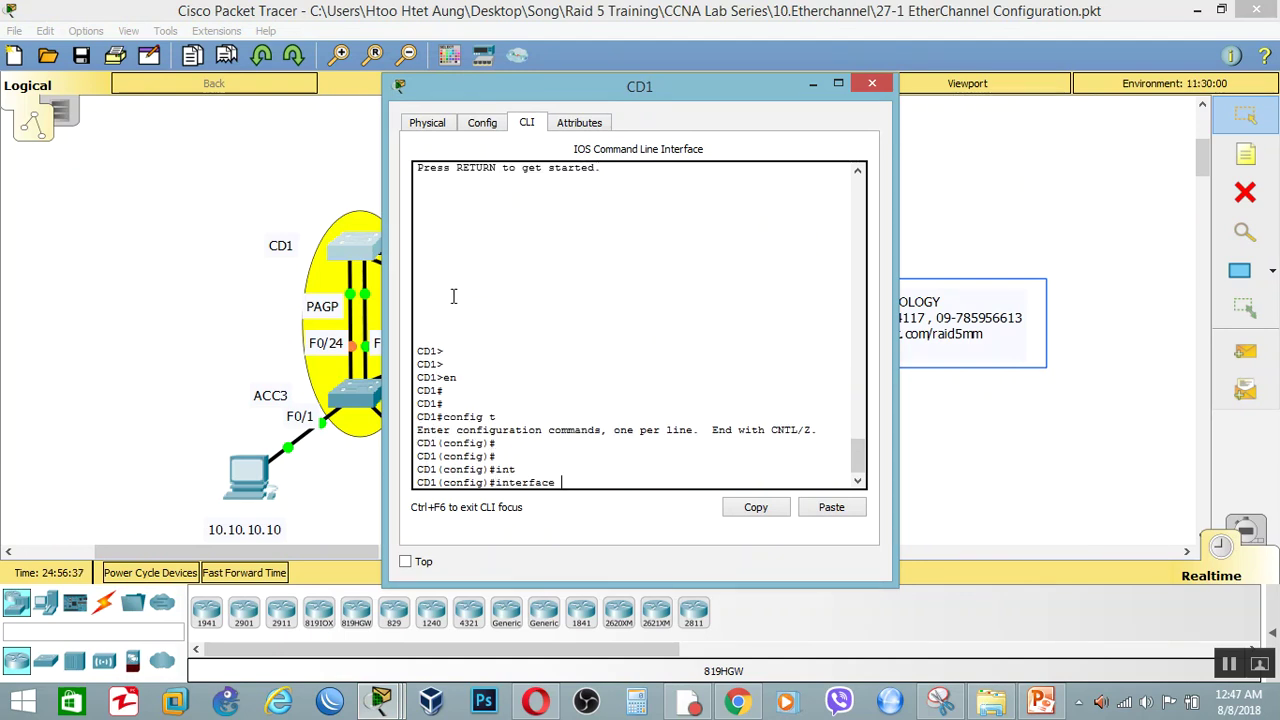
type("r")
key("Tab")
type("f0/")
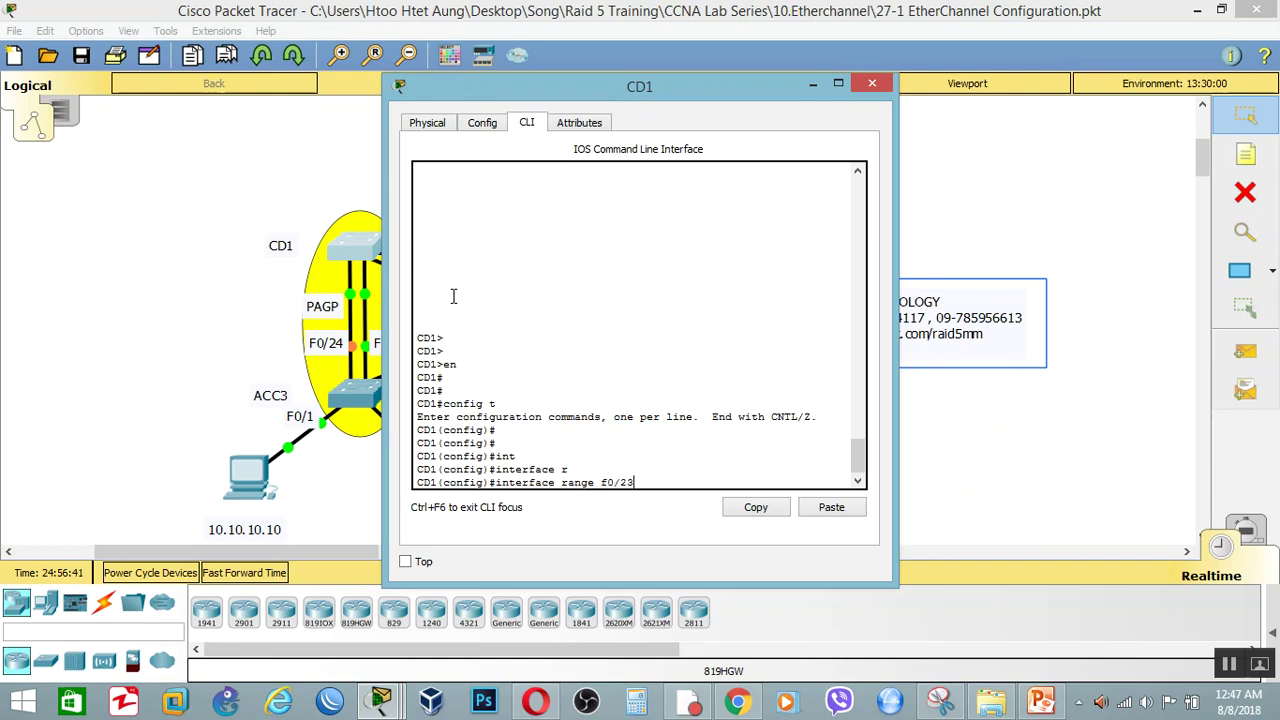
type("23-24")
key("Return")
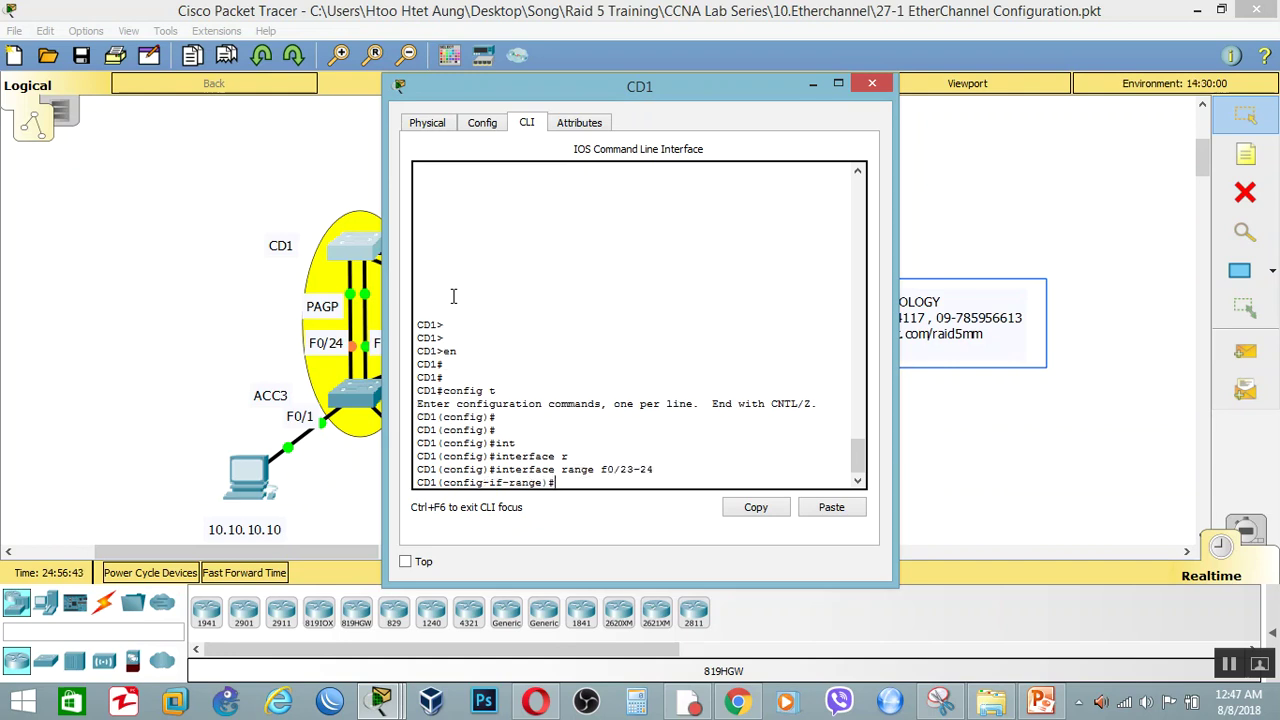
Put CD1's F0/23-24 into channel-group 1 mode desirable (PAgP)
type("chann")
key("Tab")
type("el-")
key("Tab")
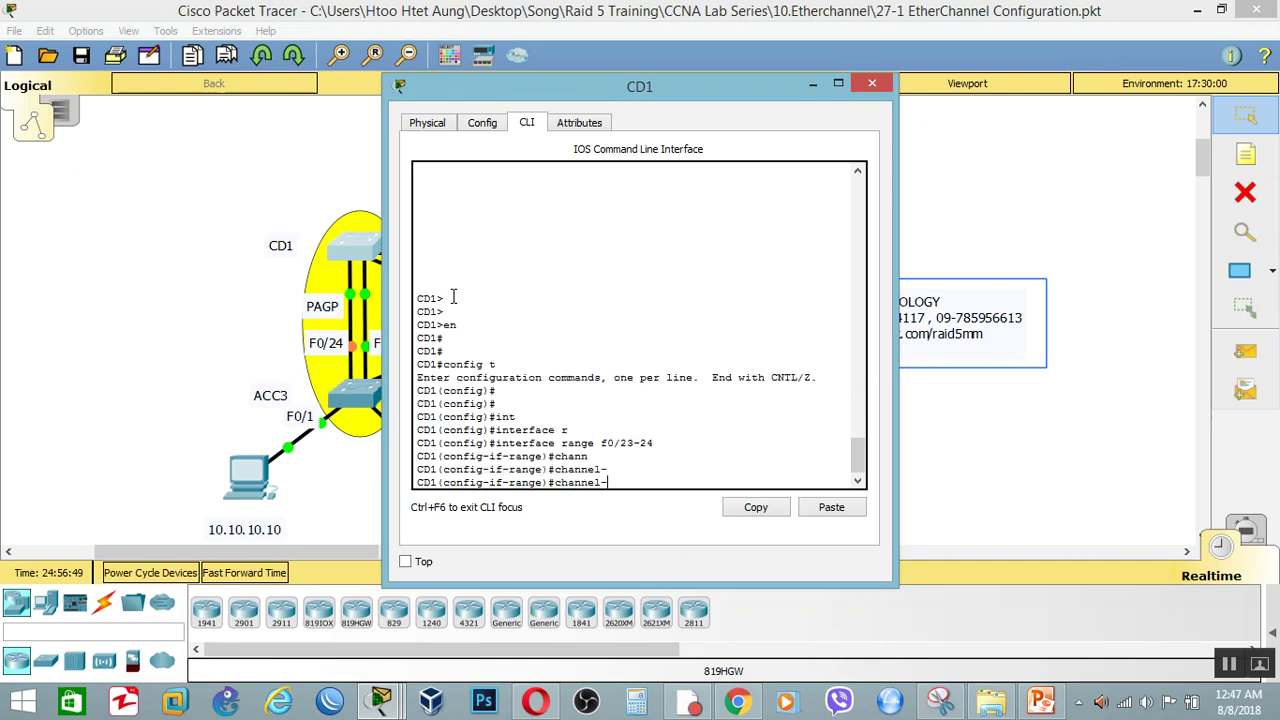
type("g")
key("Tab")
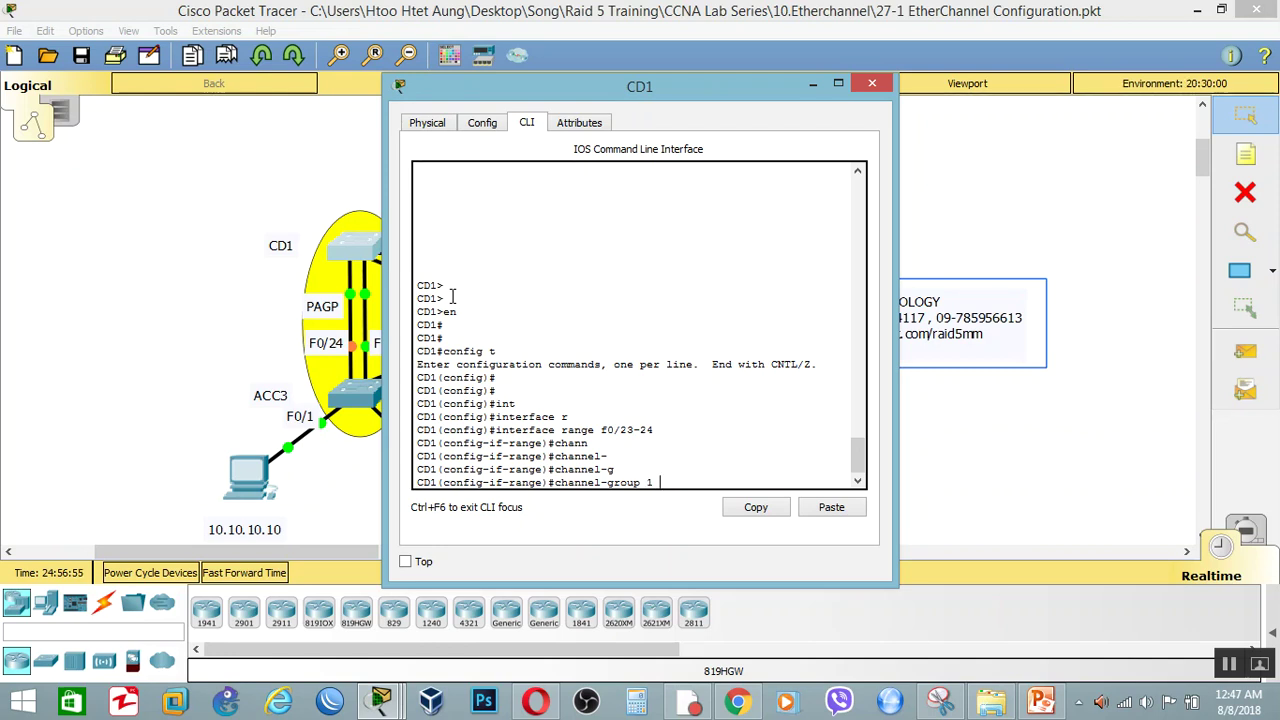
type("o")
key("Tab")
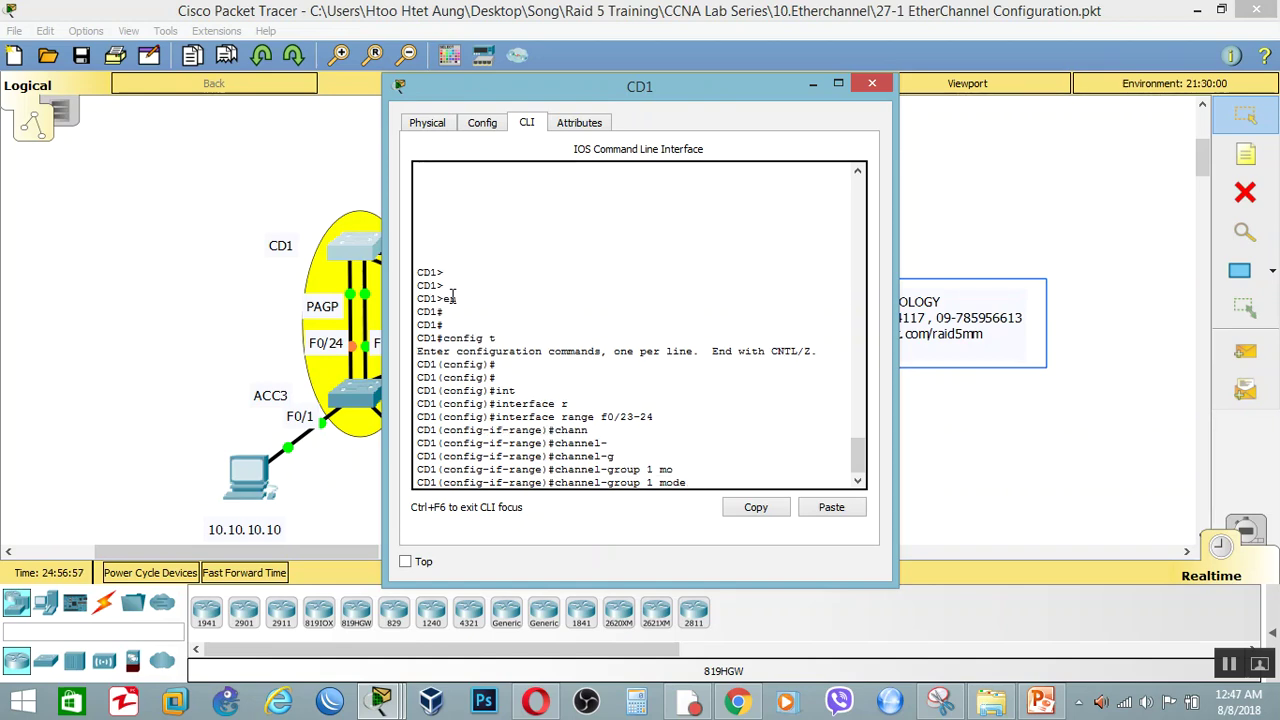
type("de")
key("Tab")
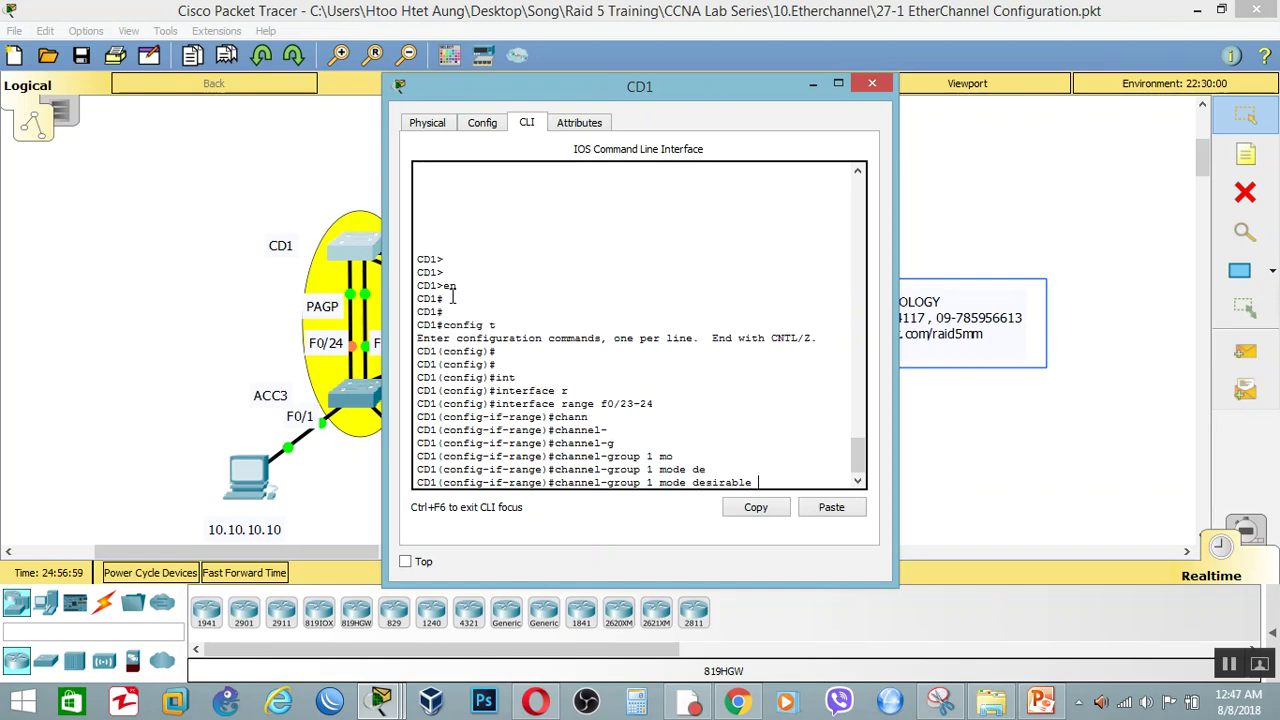
key("Return")
key("Return")
key("Return")
key("Return")
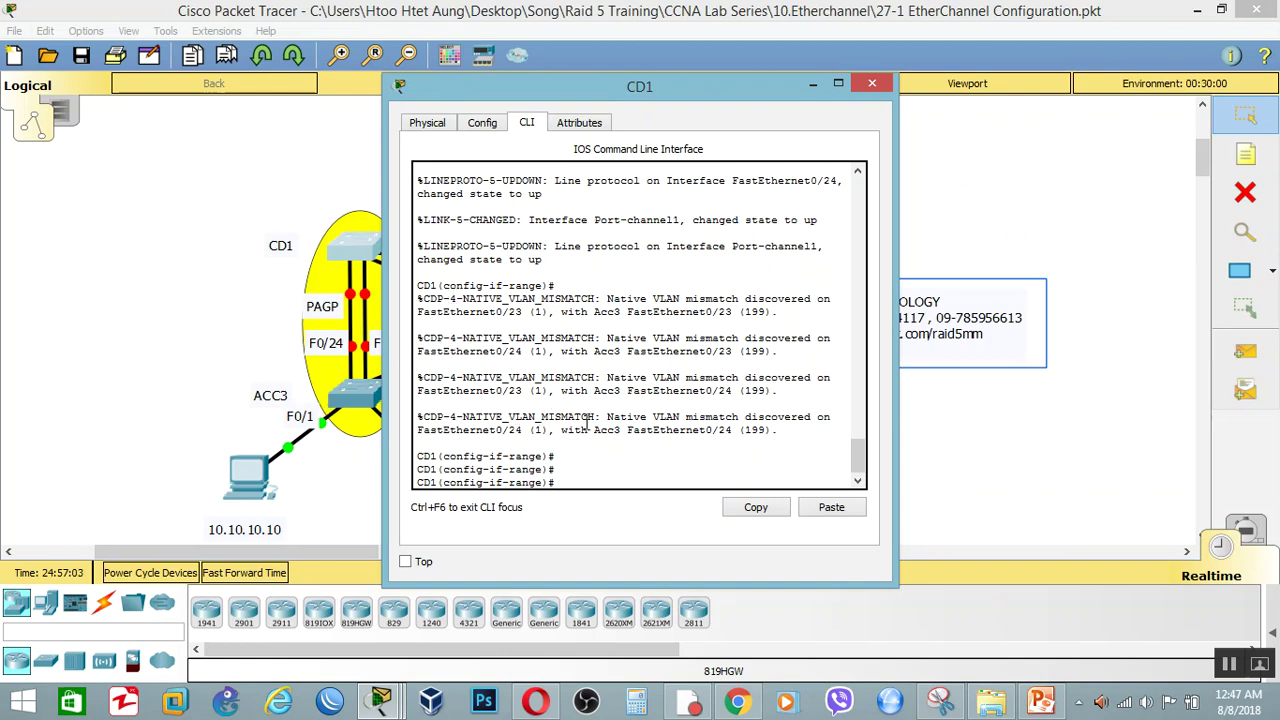
Set CD1's bundled ports to switchport mode trunk
left_click_drag(718, 93, 981, 91)
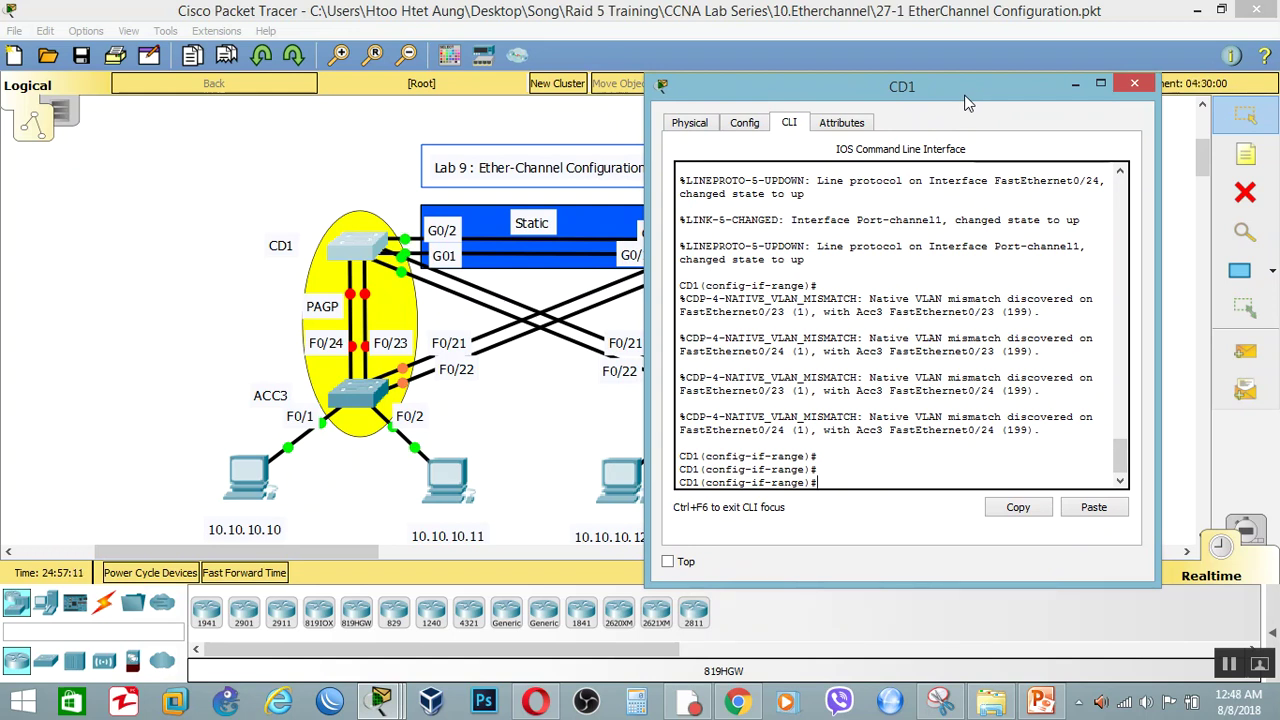
type("sw")
key("Tab")
type("m")
key("Tab")
type("t")
key("Tab")
key("Return")
key("Return")
key("Return")
key("Return")
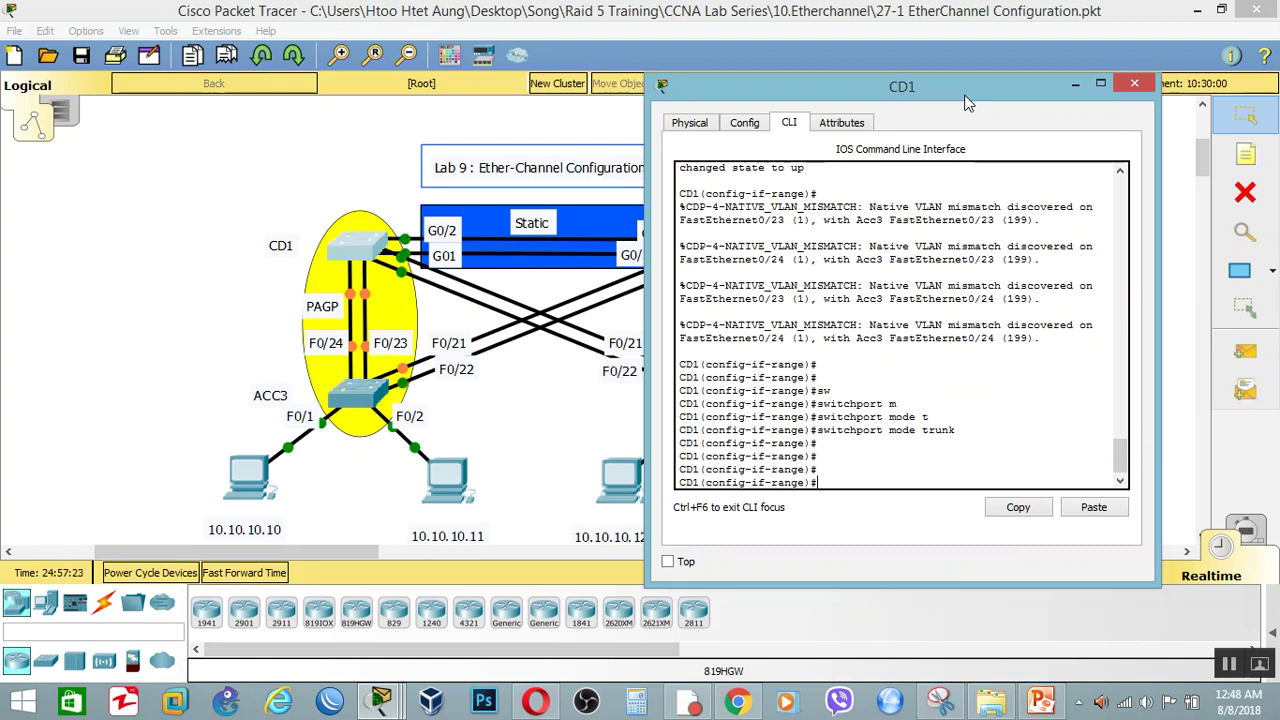
Describe CD1's ports as 'link to PAGP' and leave configuration mode with end
type("de")
key("Tab")
type("s")
key("Tab")
type("ink")
key("Tab")
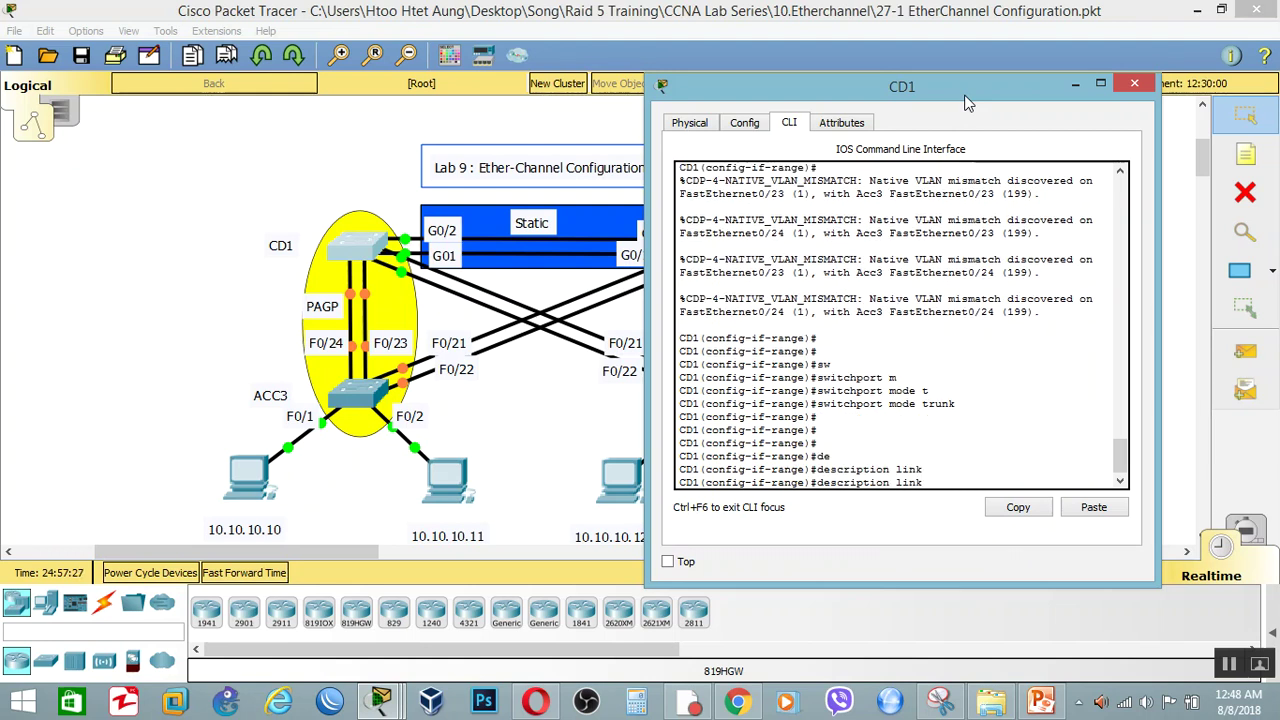
type("to PAGP")
key("Return")
key("Return")
key("Return")
key("Return")
key("Return")
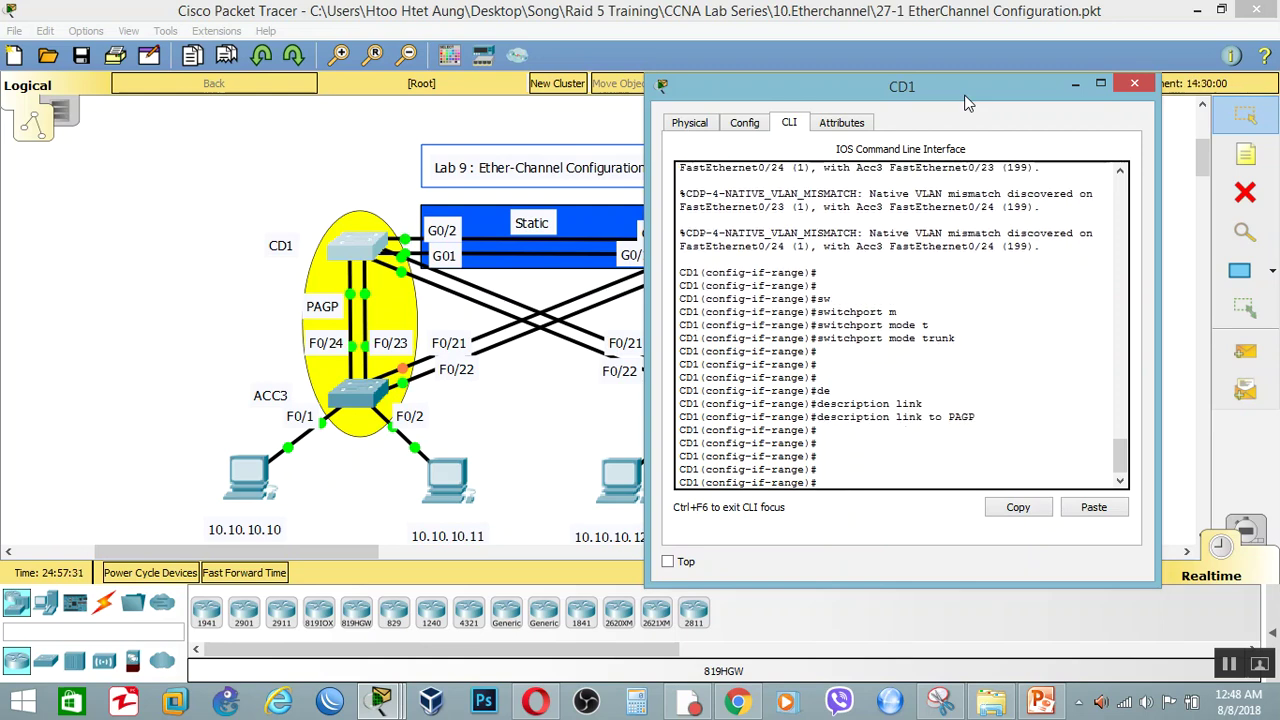
type("end")
key("Return")
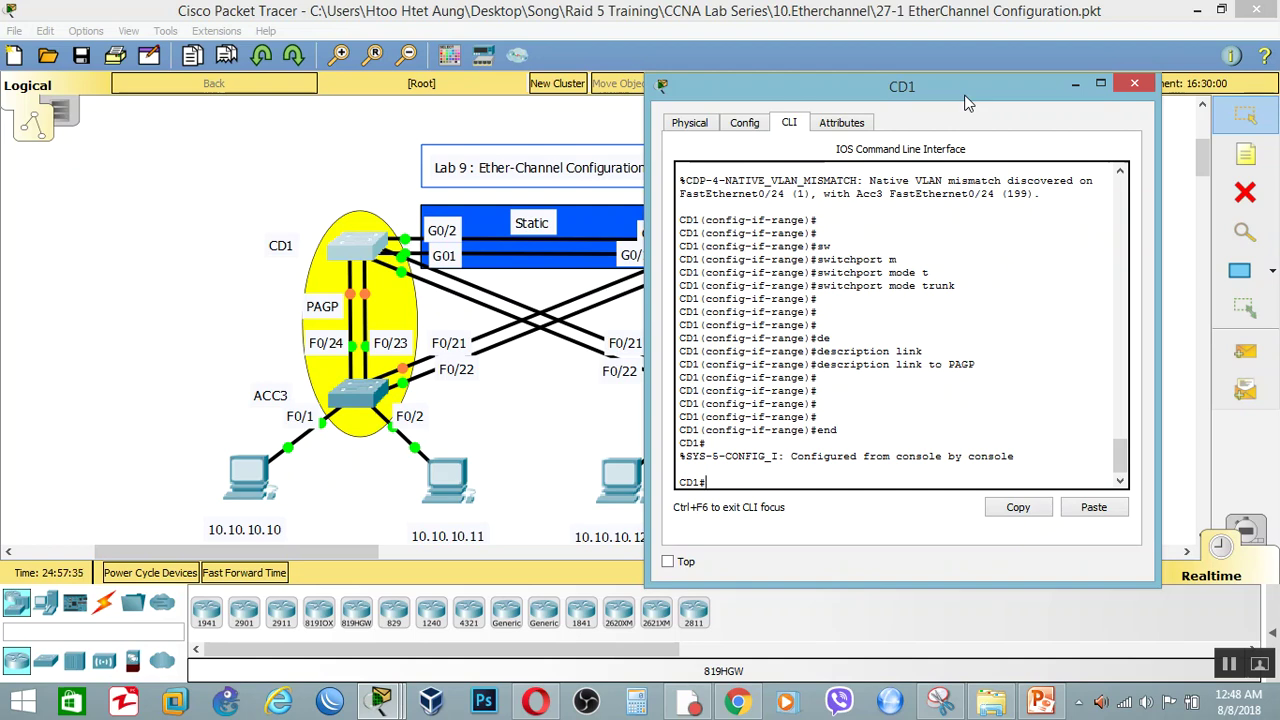
left_click(1045, 700)
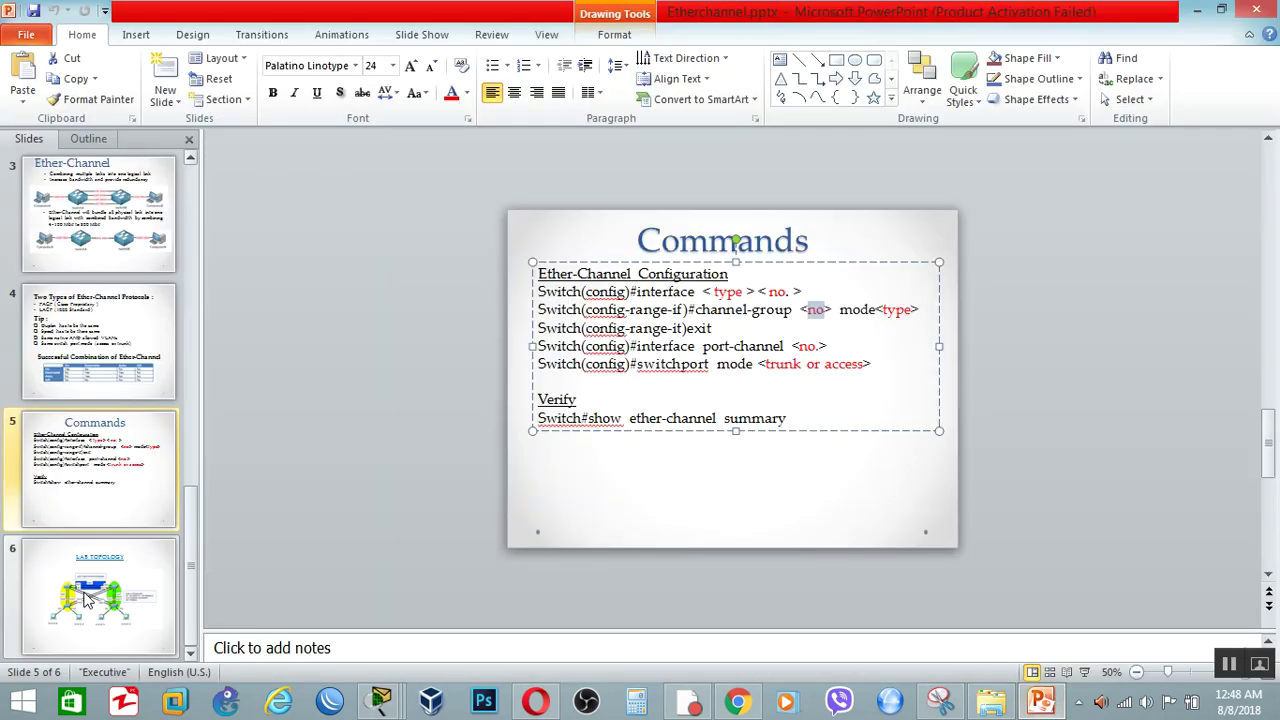
left_click(100, 498)
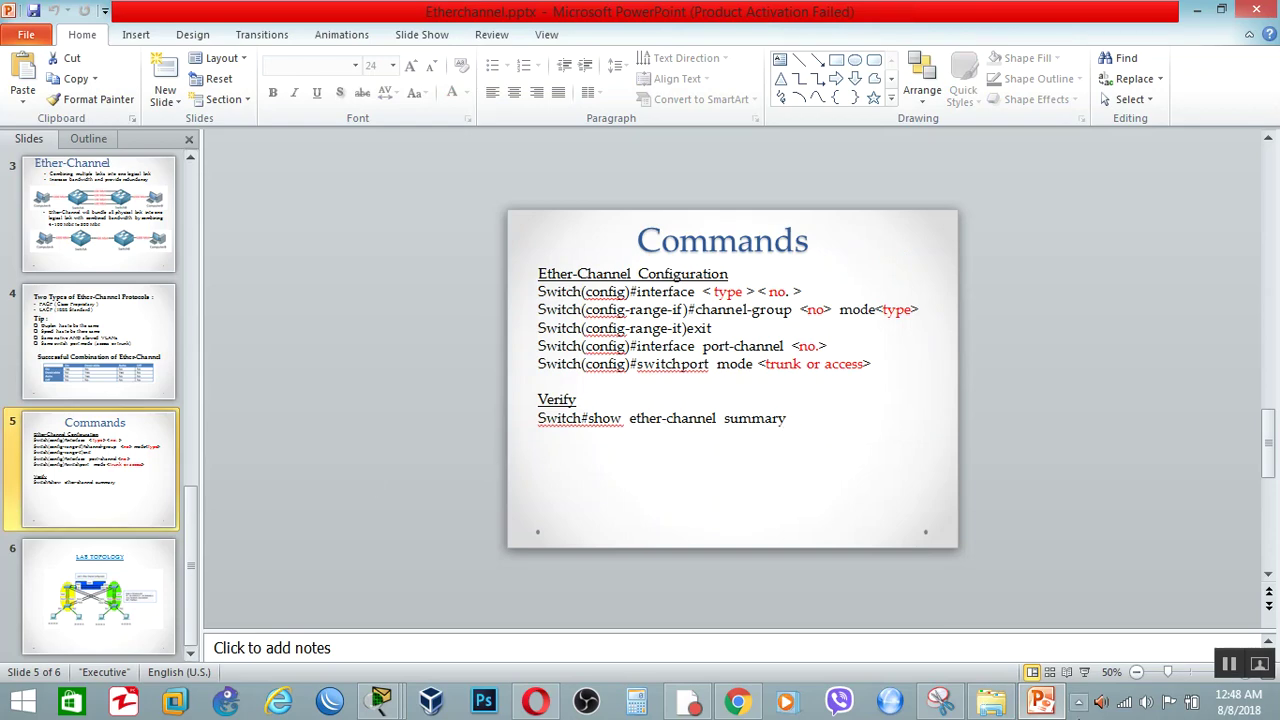
left_click(940, 700)
Run show etherchannel summary on CD1 and mark the PAgP protocol
type("show e")
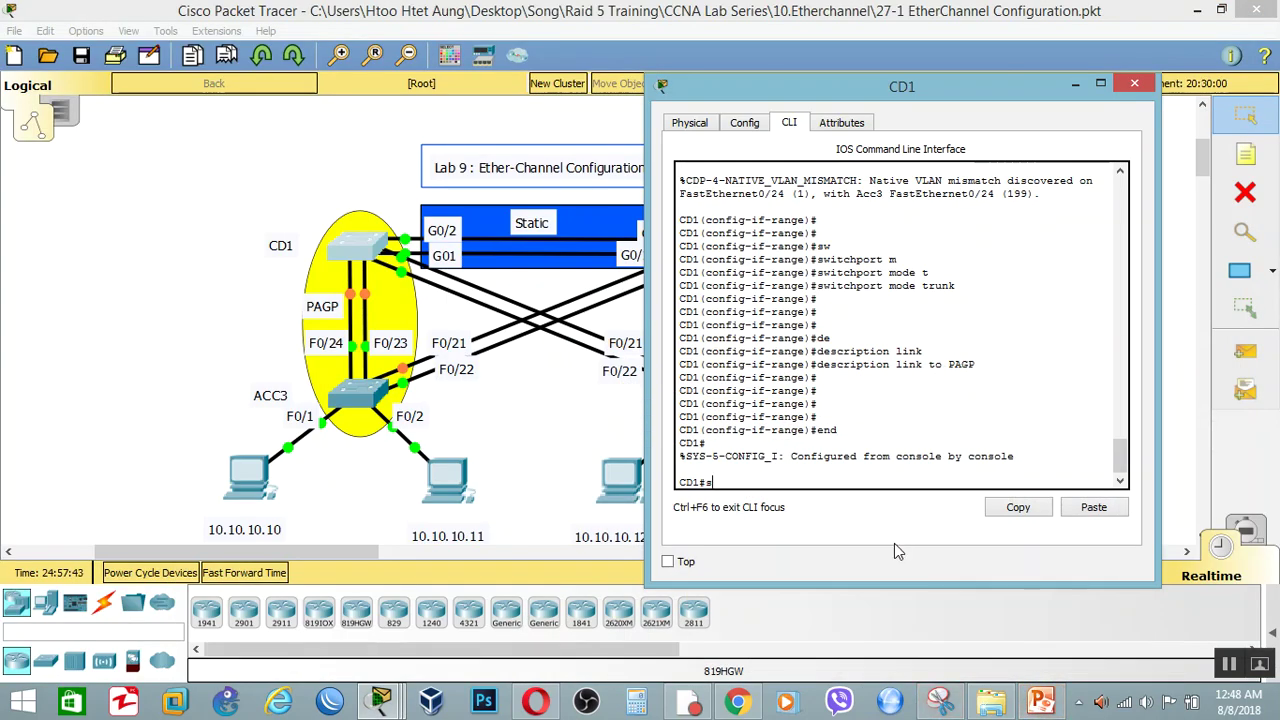
key("Tab")
type("s")
key("Tab")
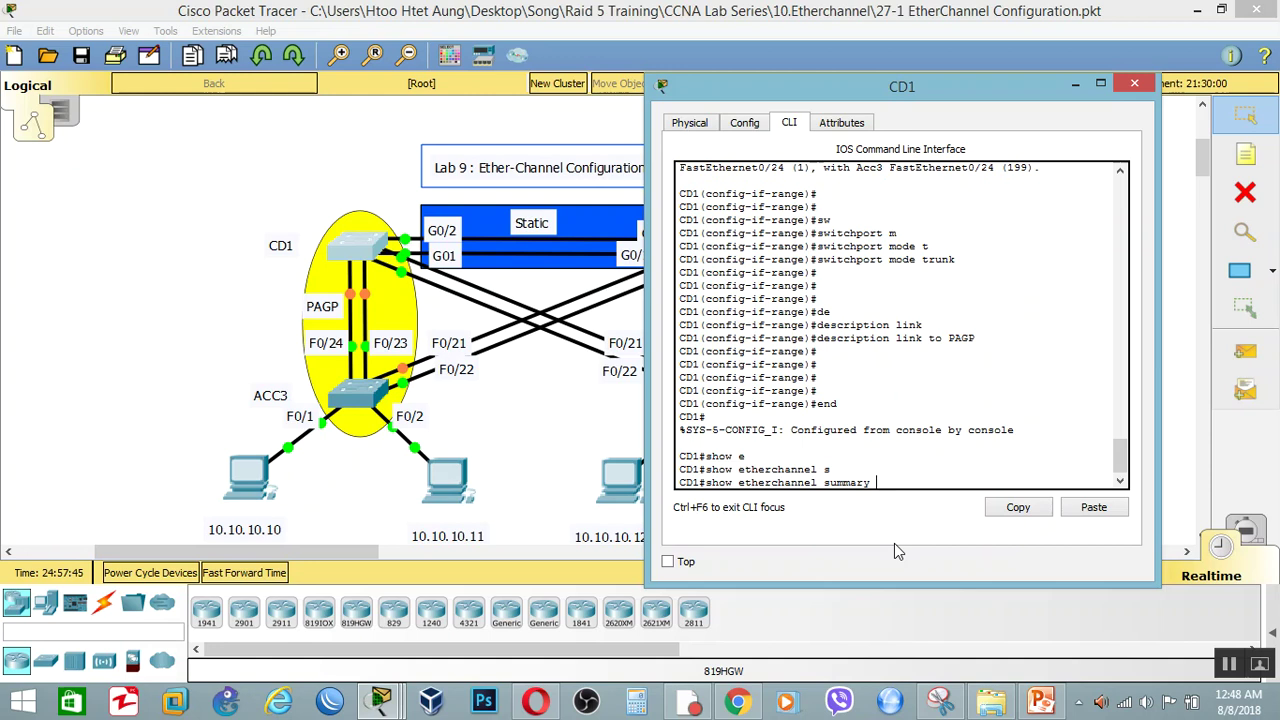
key("Return")
left_click_drag(843, 469, 871, 469)
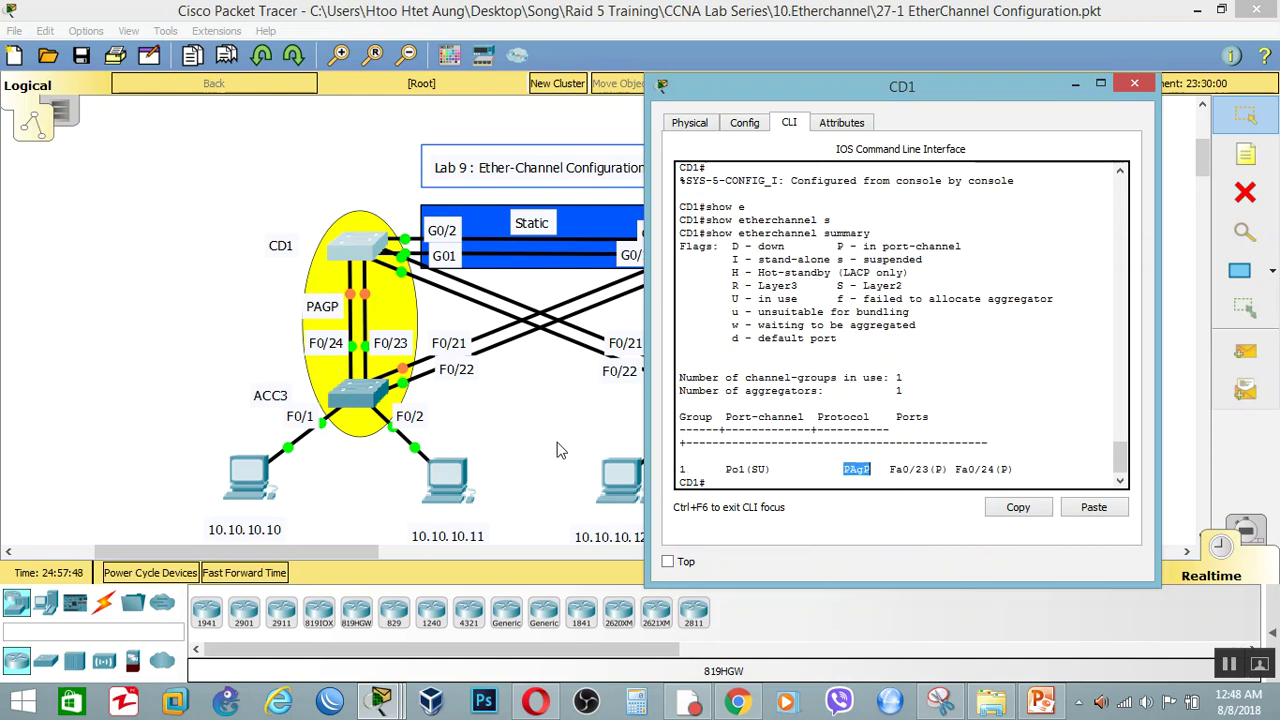
Fast-forward time so the links converge, then exit configuration mode on Acc3
left_click(266, 577)
left_click(266, 579)
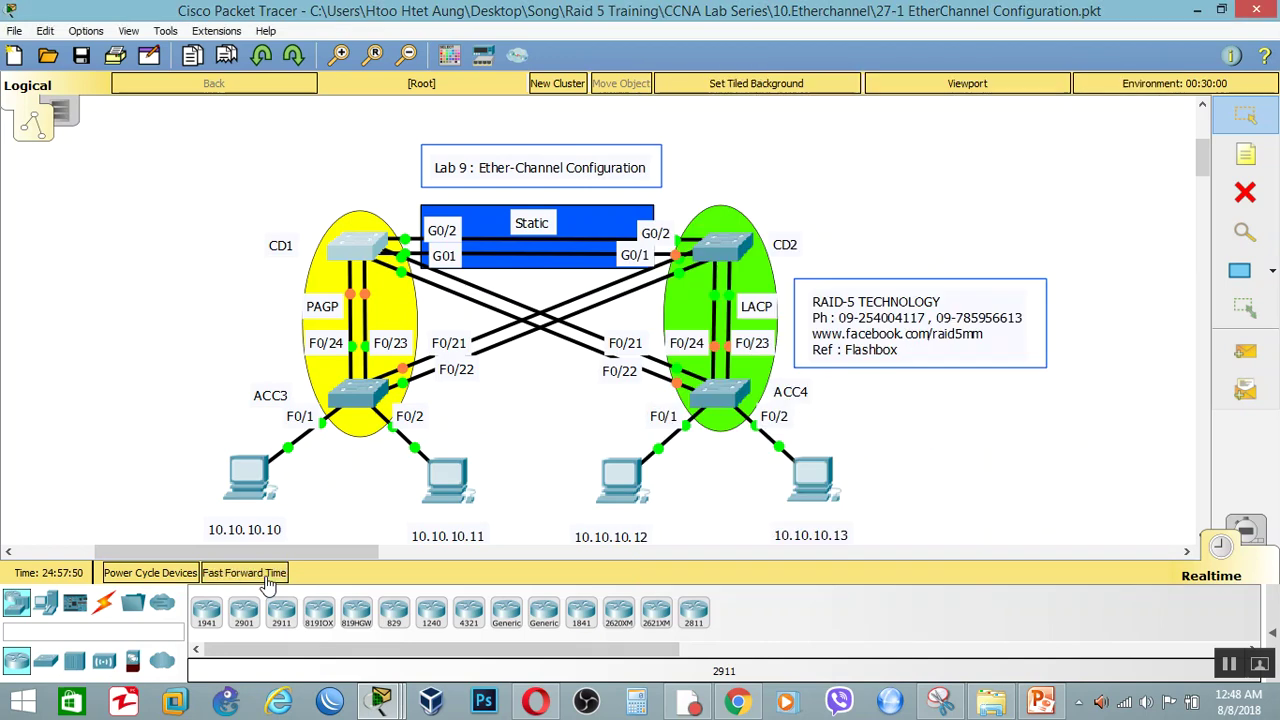
left_click(362, 248)
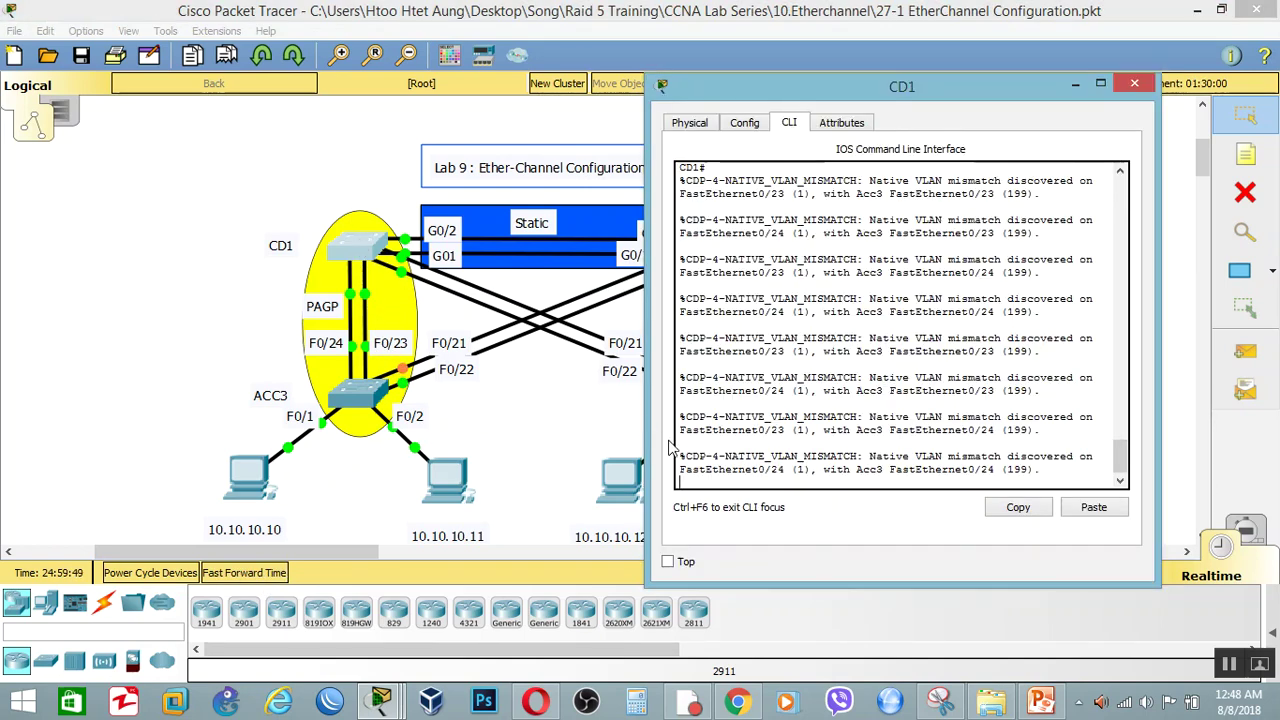
key("Return")
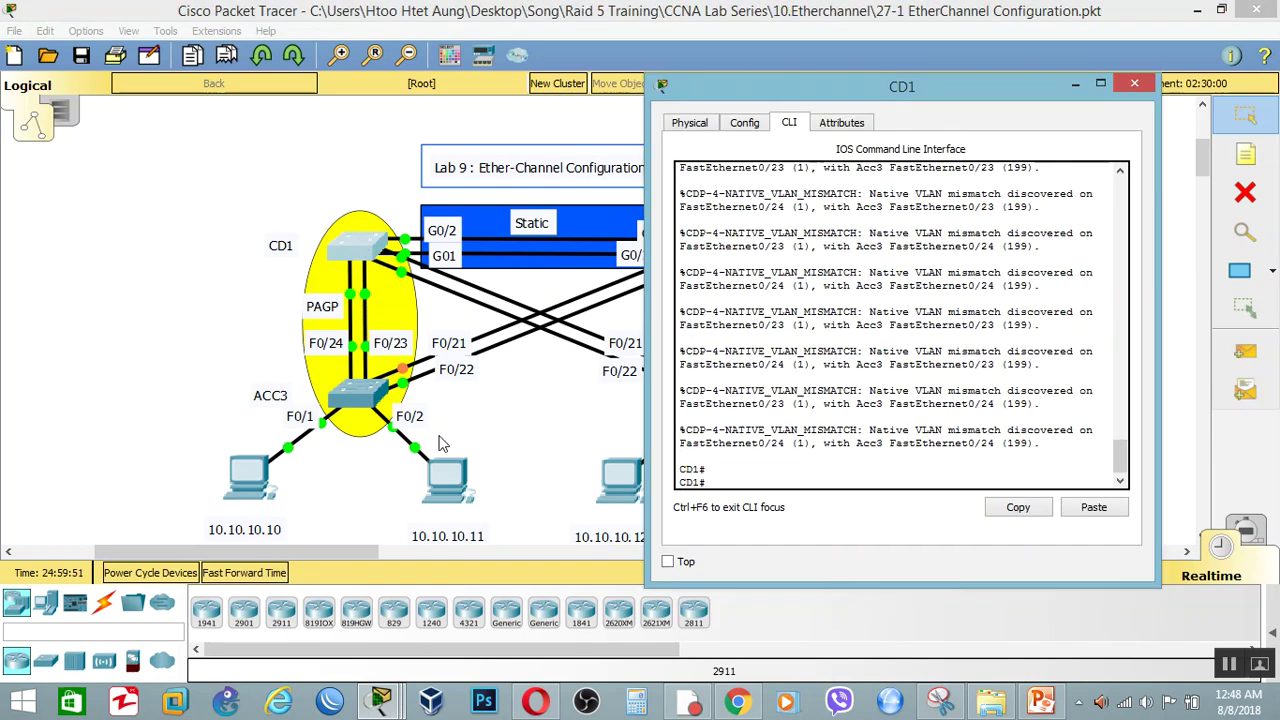
left_click(352, 400)
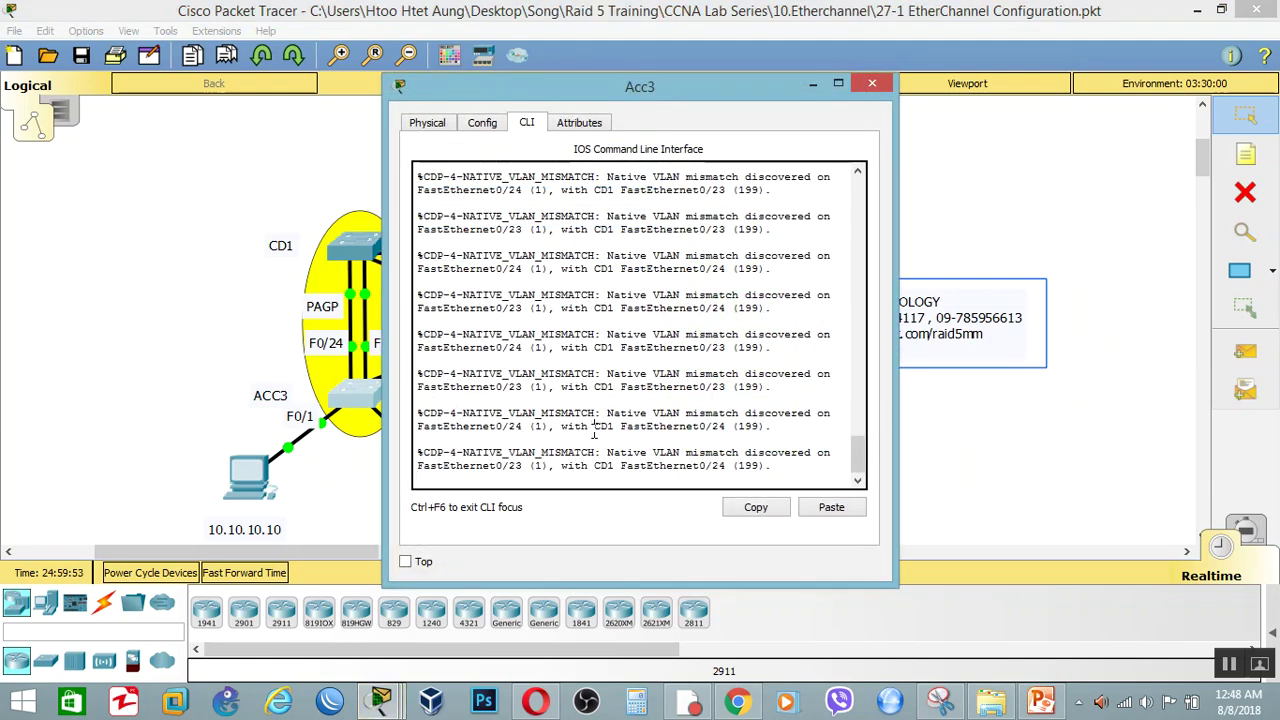
key("Return")
key("Return")
key("Return")
type("end")
key("Return")
Run show etherchannel summary on Acc3 and highlight PAgP in the Po1 row
type("show ")
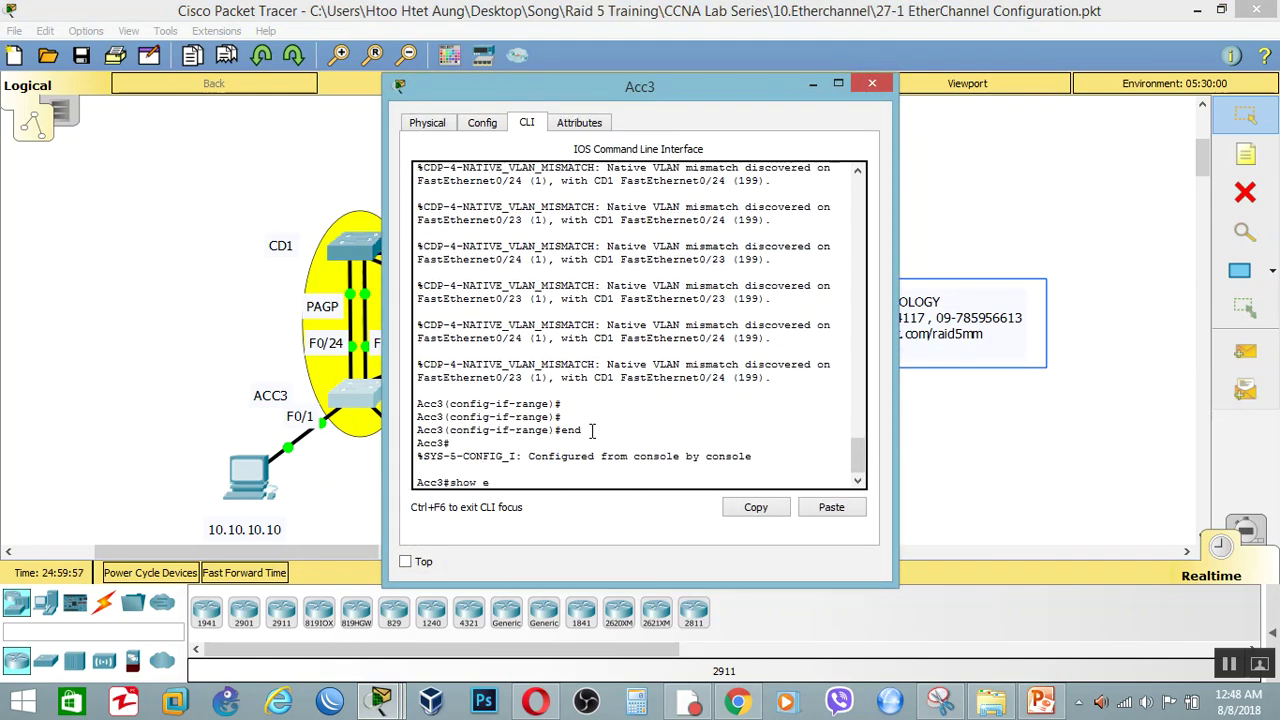
type("etherchannel su")
key("Tab")
key("Return")
key("Return")
key("Return")
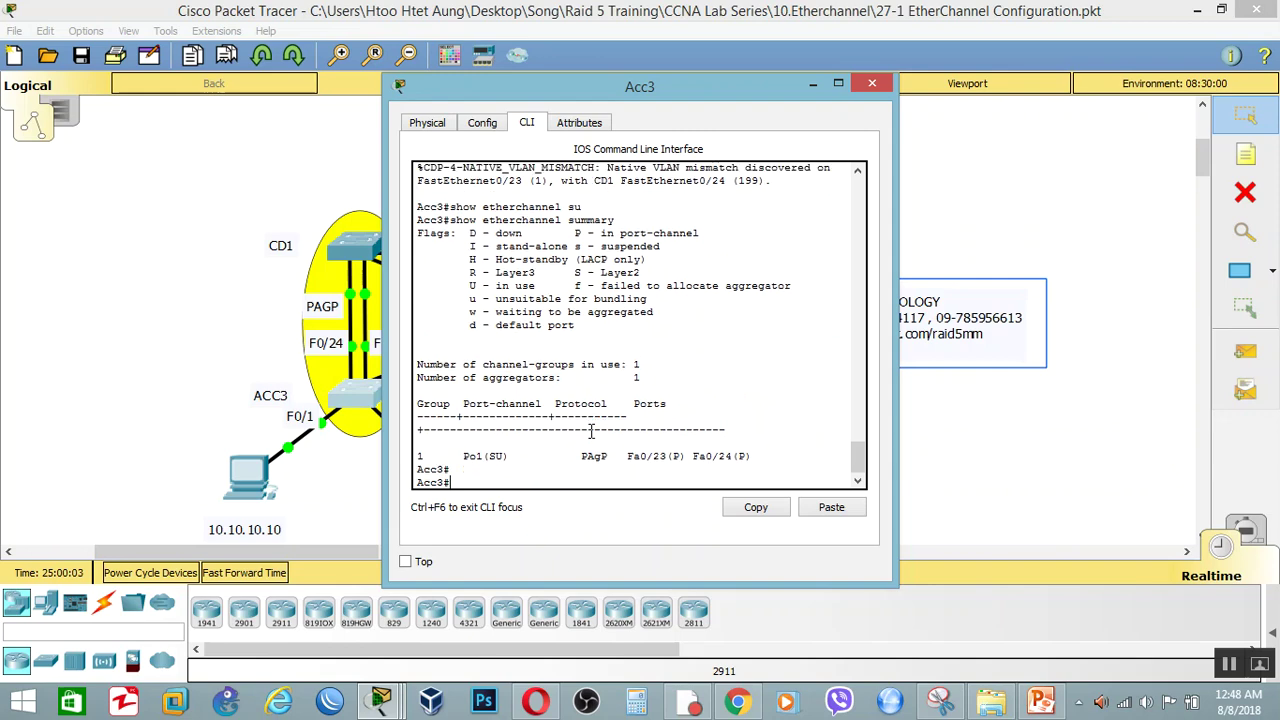
left_click_drag(535, 442, 712, 442)
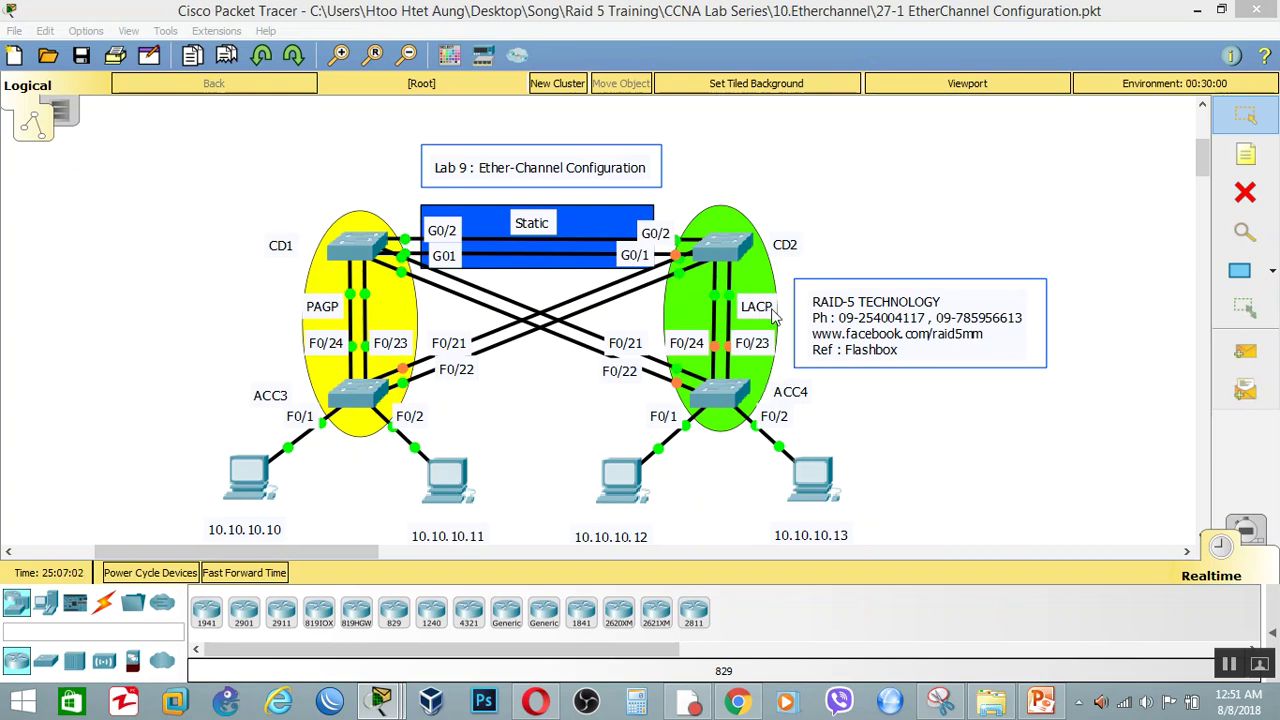
Open Acc4's command line and enter global configuration mode
left_click(728, 400)
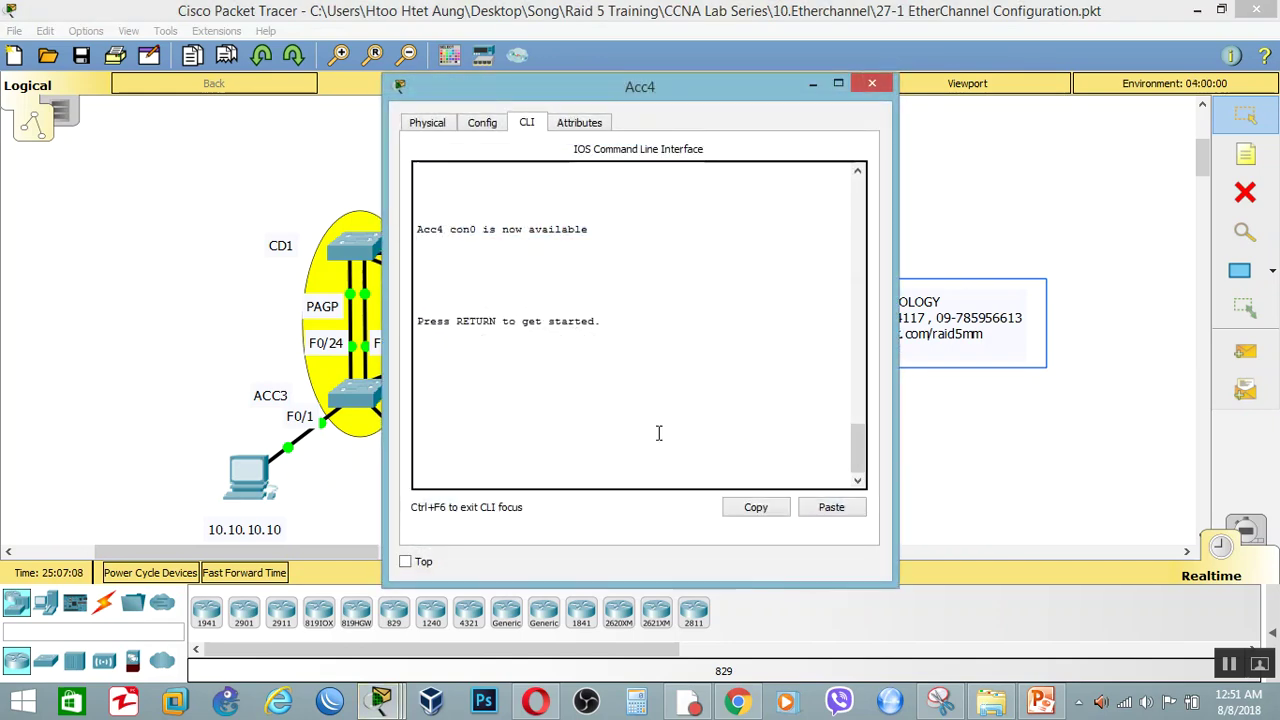
key("Return")
key("Return")
key("Return")
type("e")
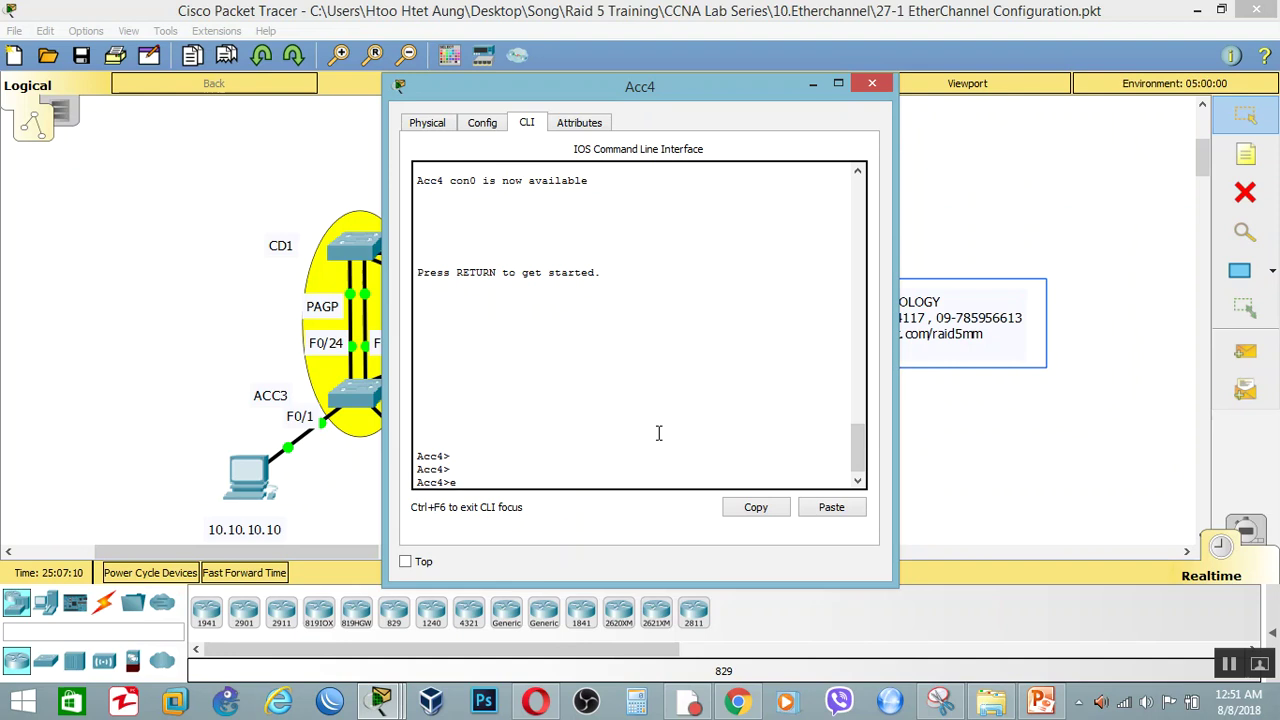
type("n")
key("Return")
key("Return")
key("Return")
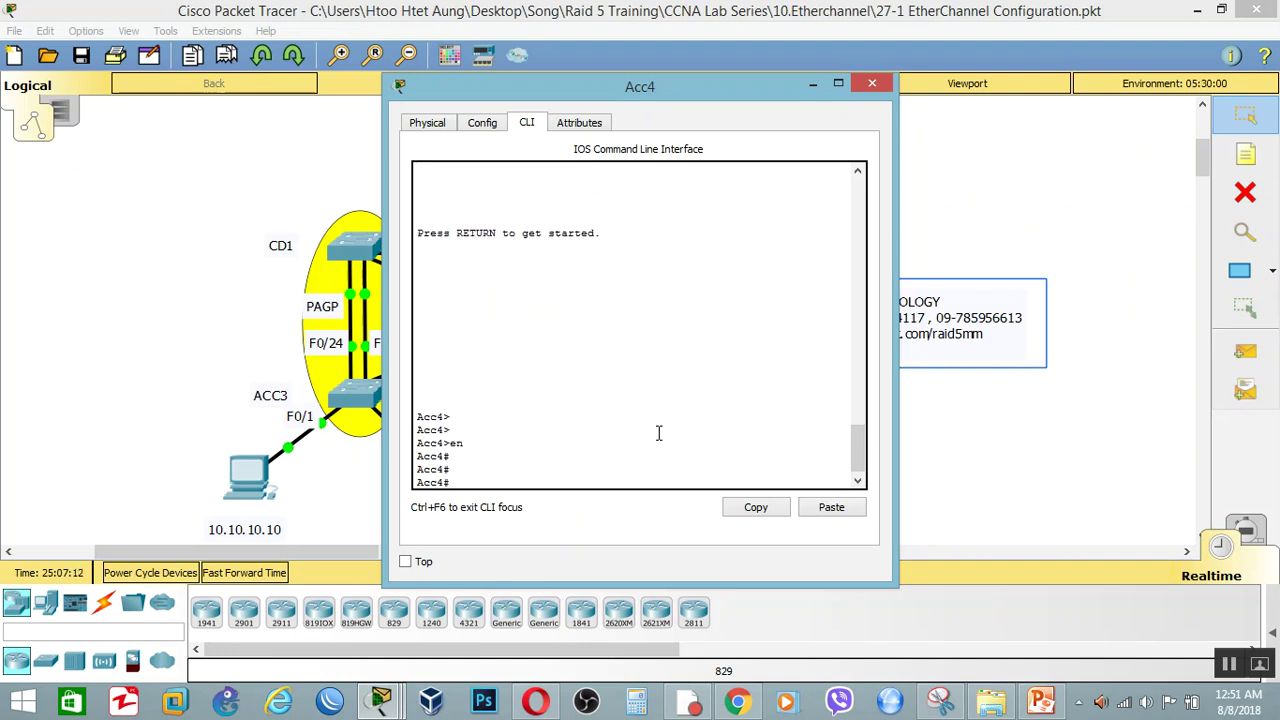
type("config t")
key("Return")
key("Return")
key("Return")
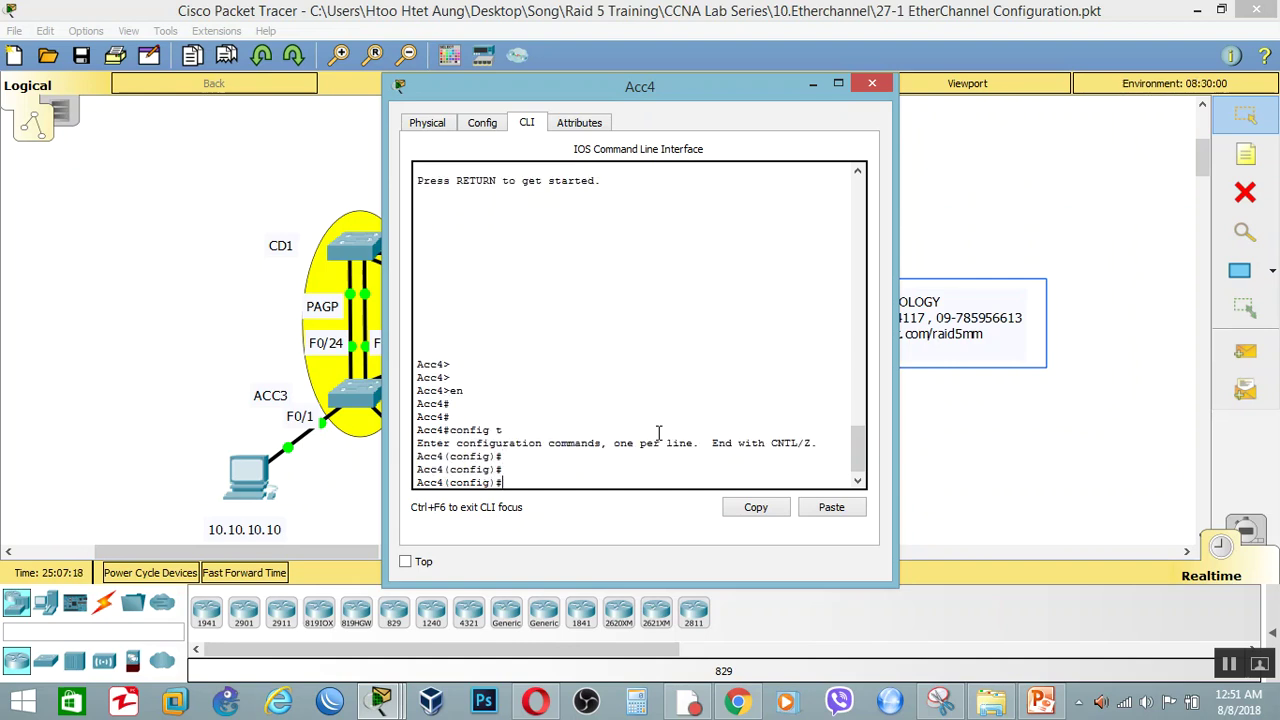
left_click_drag(675, 92, 419, 100)
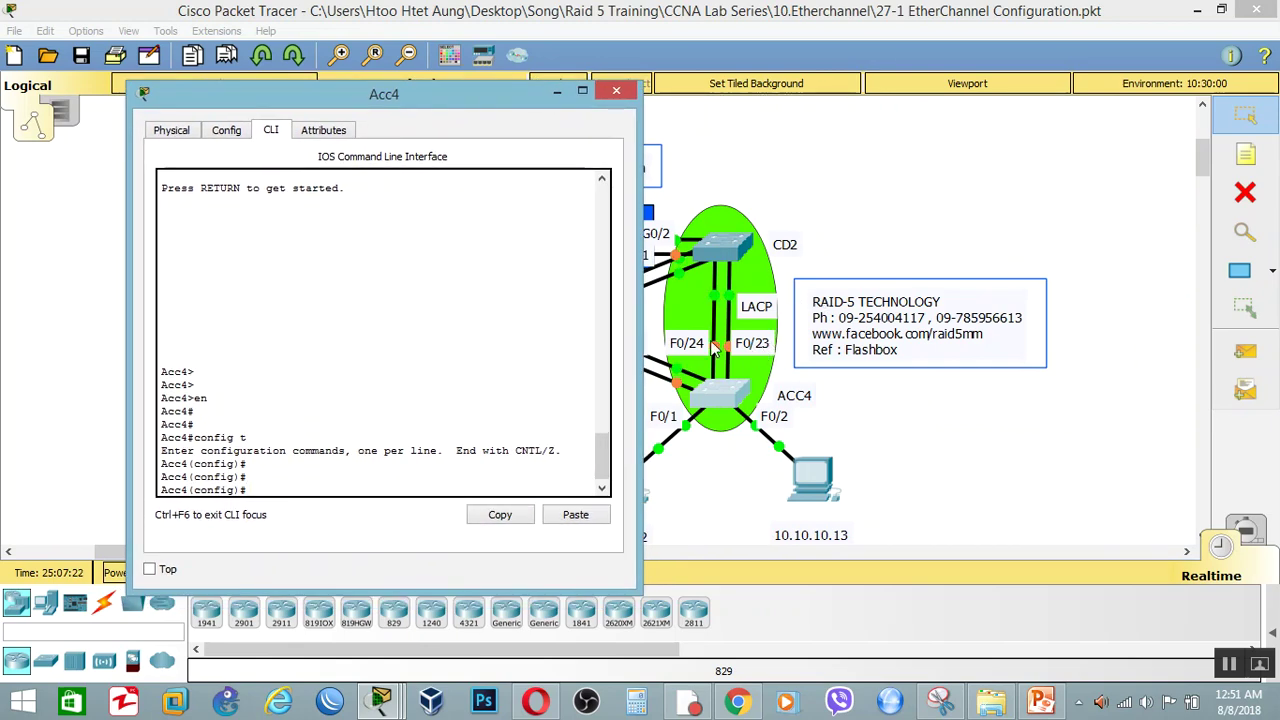
left_click_drag(426, 100, 760, 79)
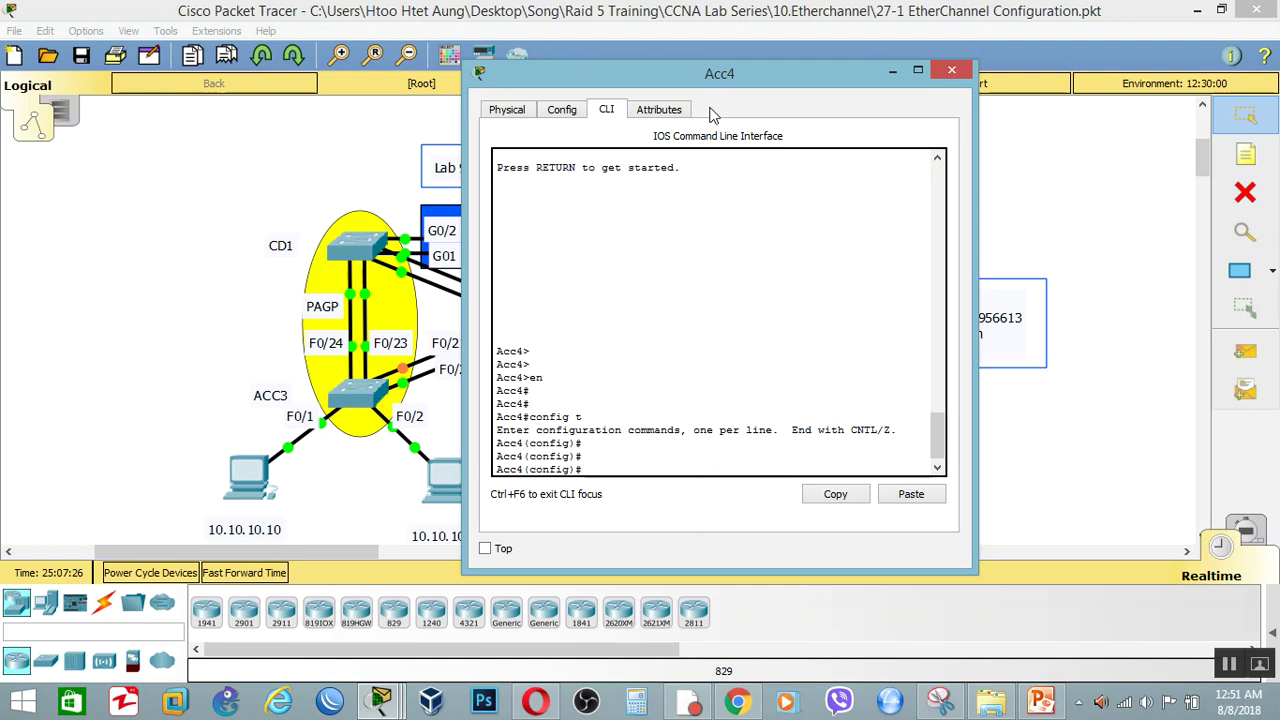
Select Acc4's interface range F0/23-24
type("int")
key("Tab")
type("rr")
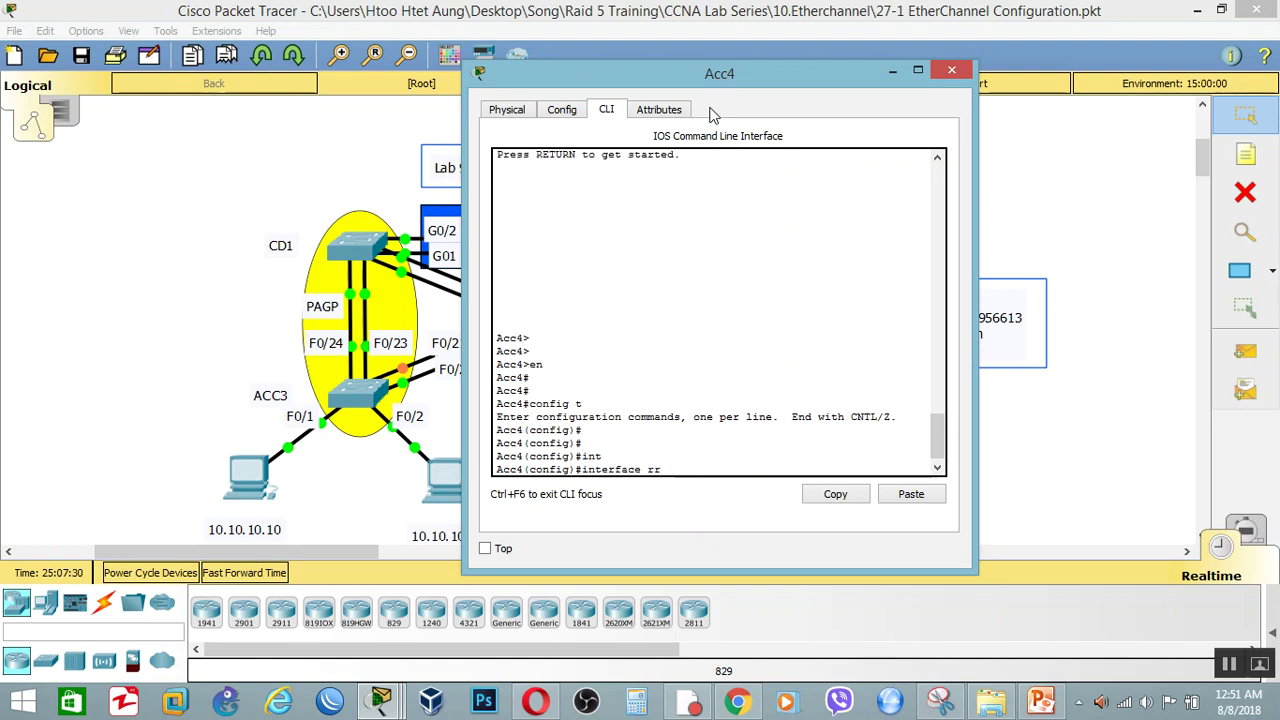
key("BackSpace")
key("Tab")
type("f0/23-24")
key("Return")
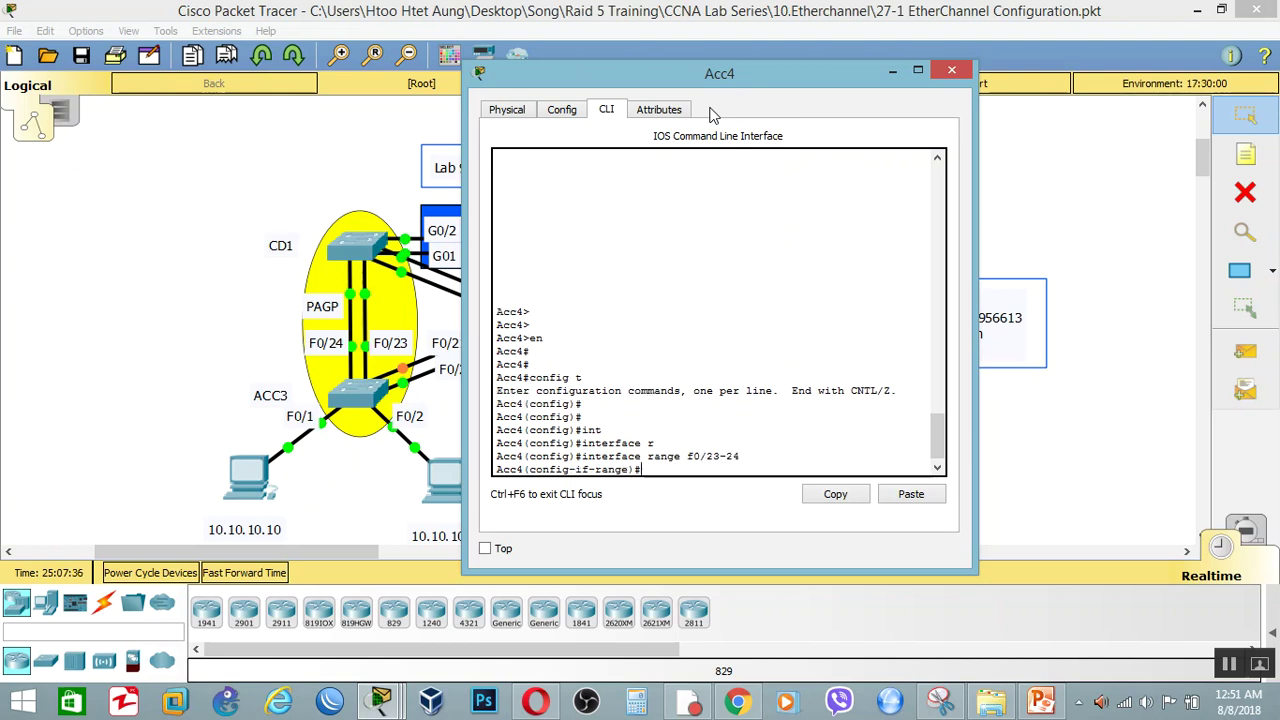
Enter channel-group 2 mode active to bundle the ports with LACP
type("p")
key("Tab")
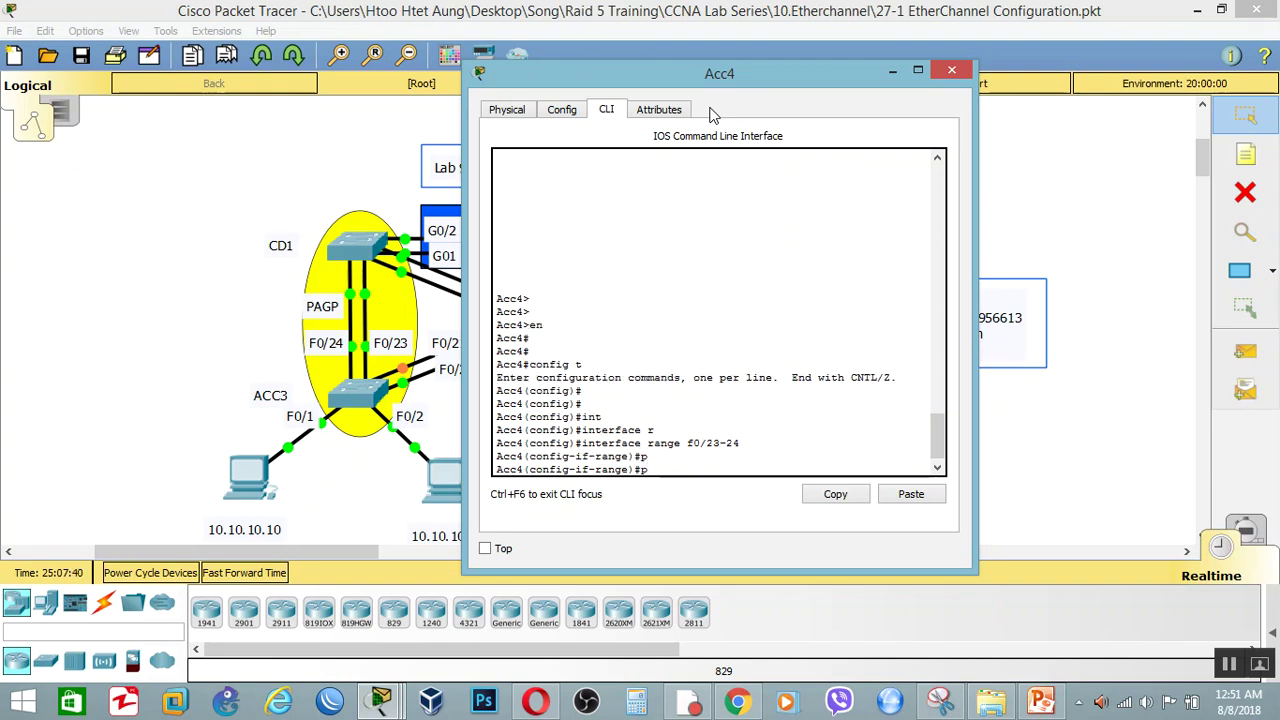
type("ort")
key("Tab")
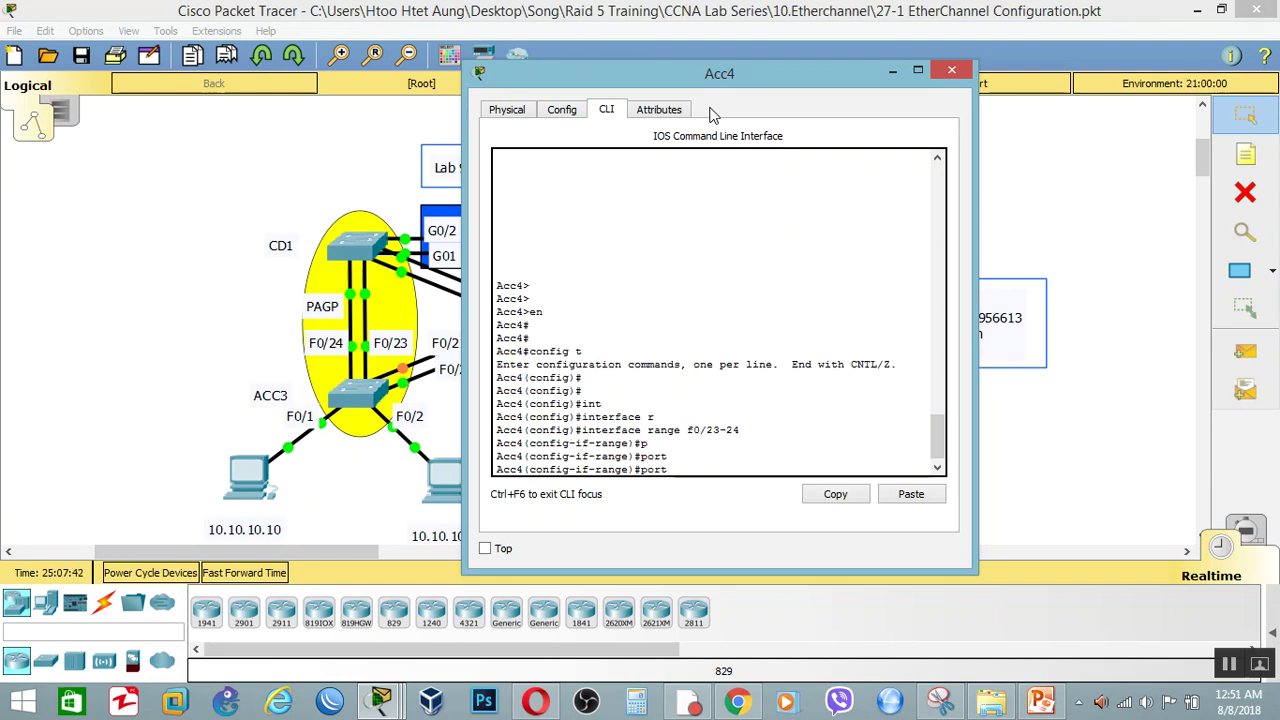
key("BackSpace")
key("BackSpace")
key("BackSpace")
type("cha")
key("Tab")
type("nnel-g")
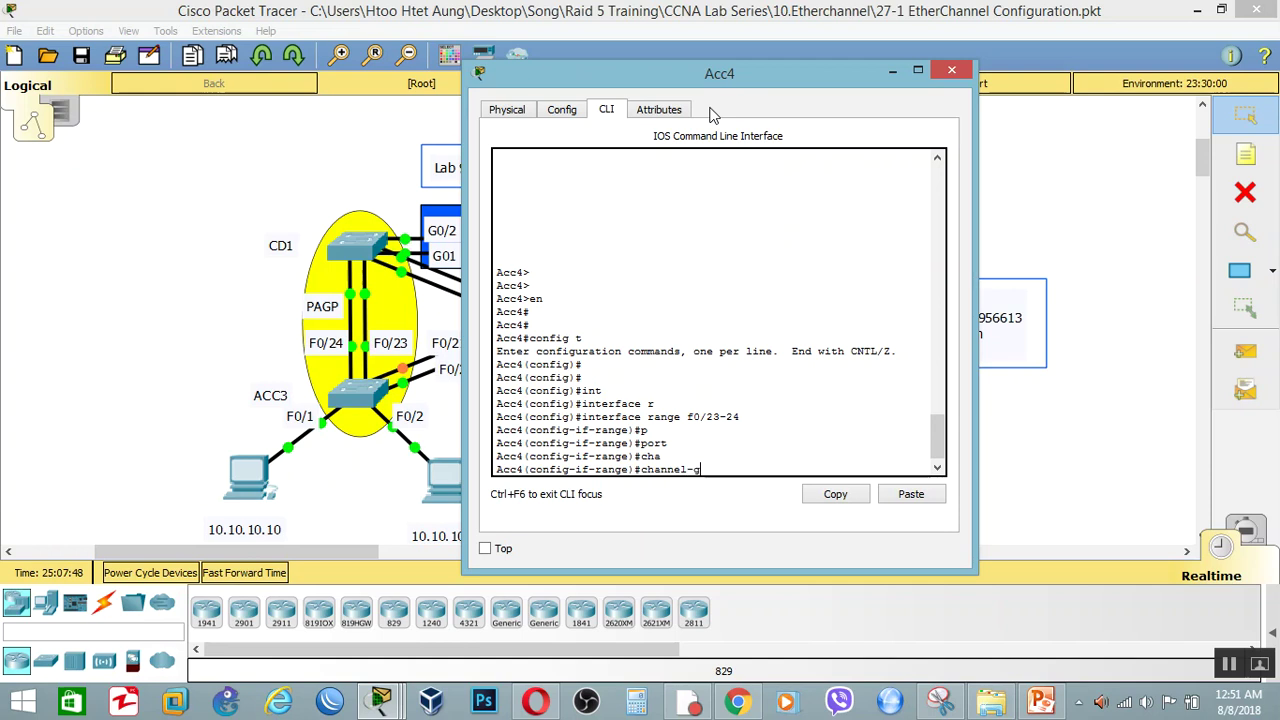
key("Tab")
type("2 mo")
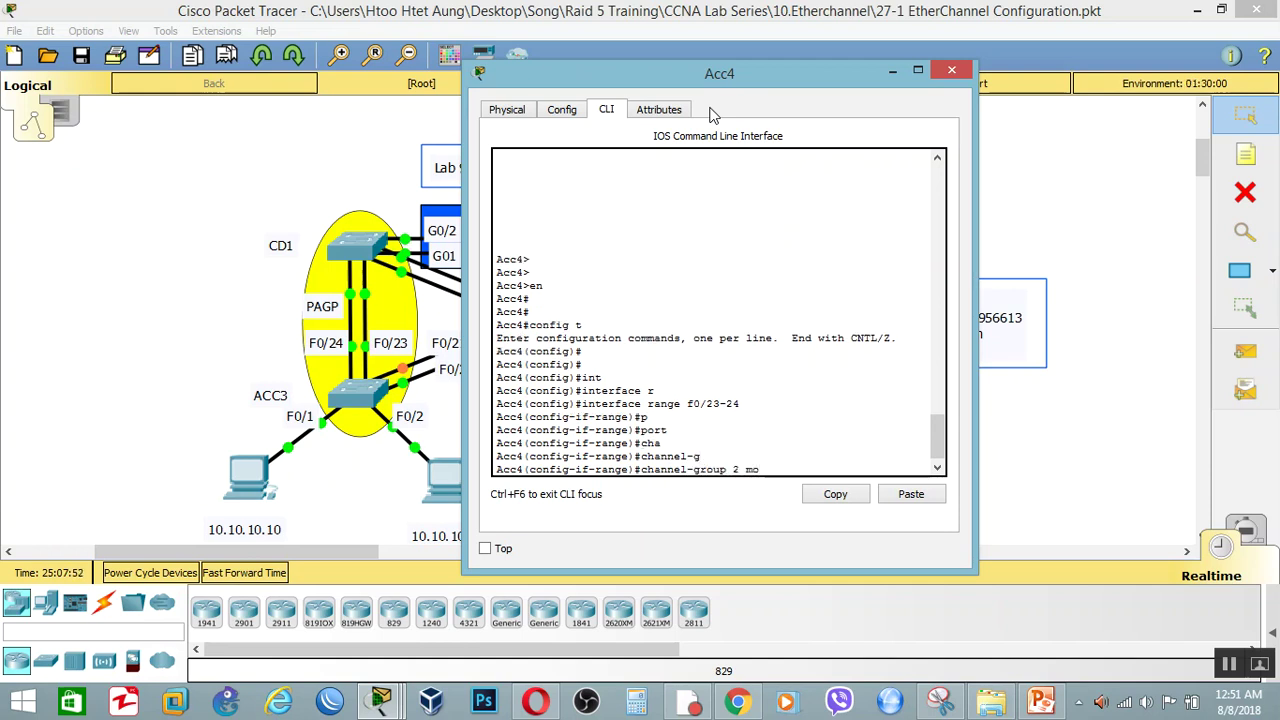
key("Tab")
type("acti")
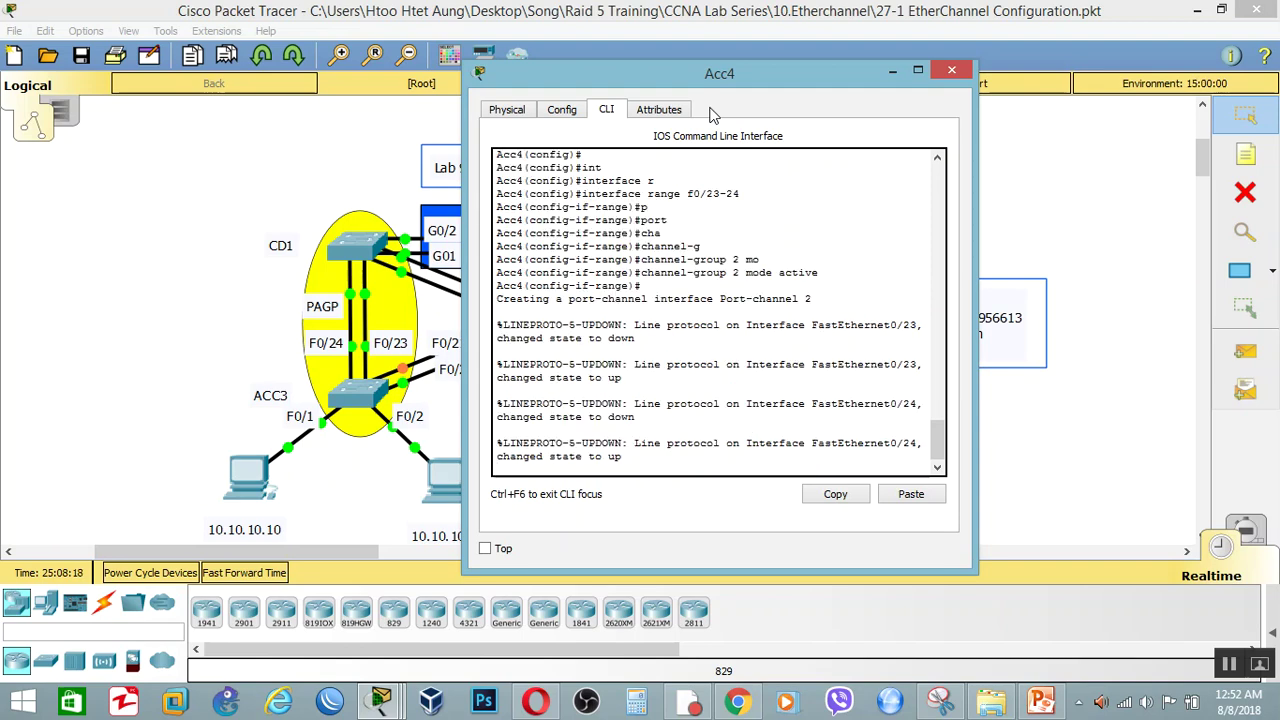
Give Acc4's F0/23-24 the description 'link to LACP'
key("Return")
key("Return")
key("Return")
key("Return")
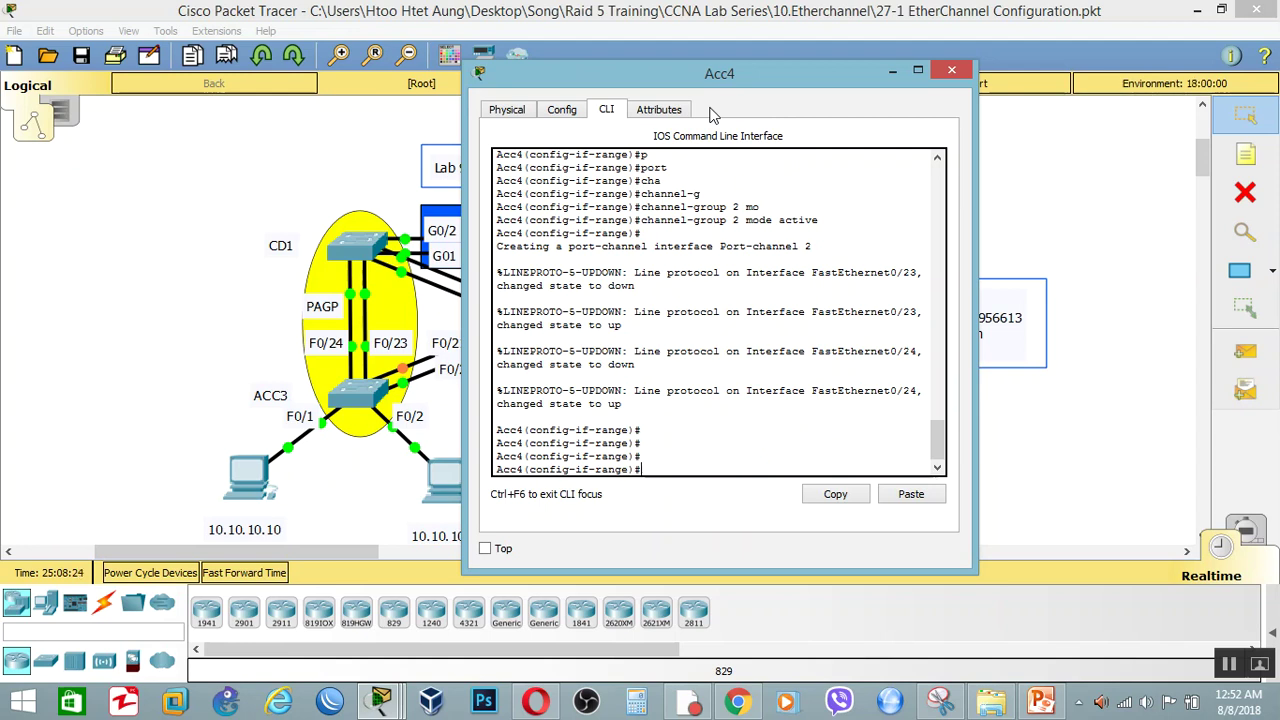
type("de")
key("Tab")
type("scription li")
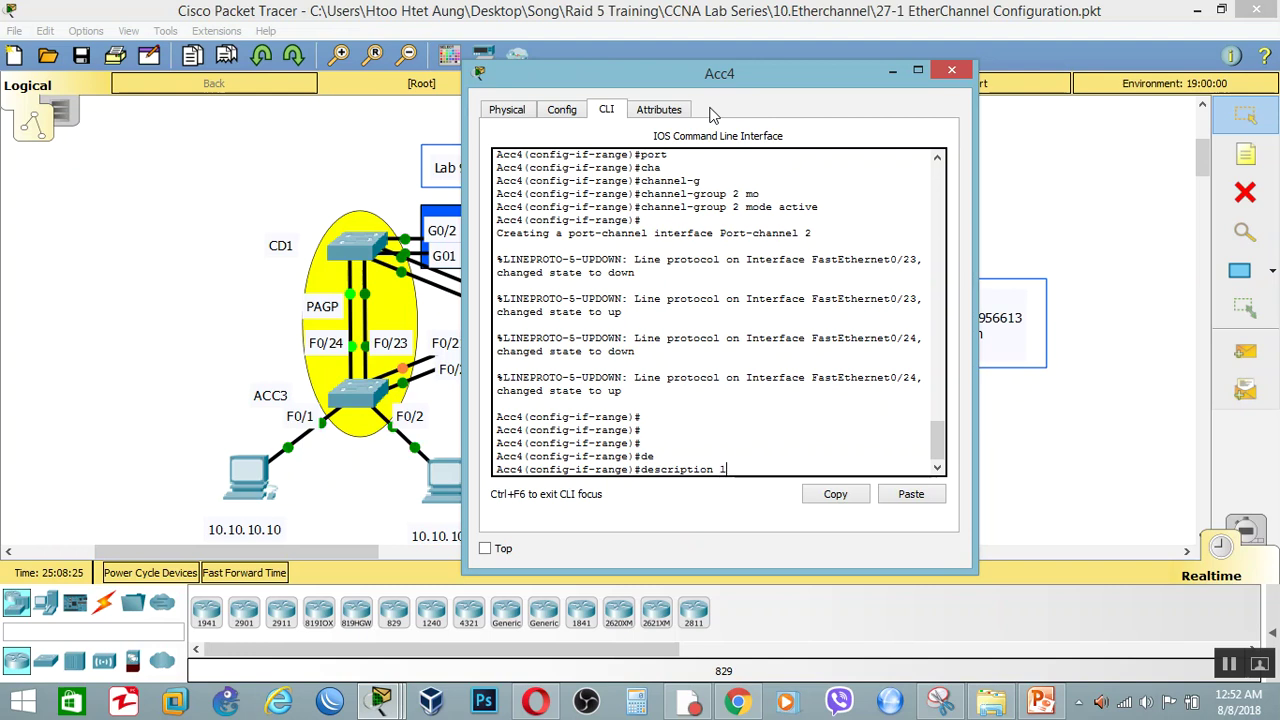
key("Tab")
type("nk to")
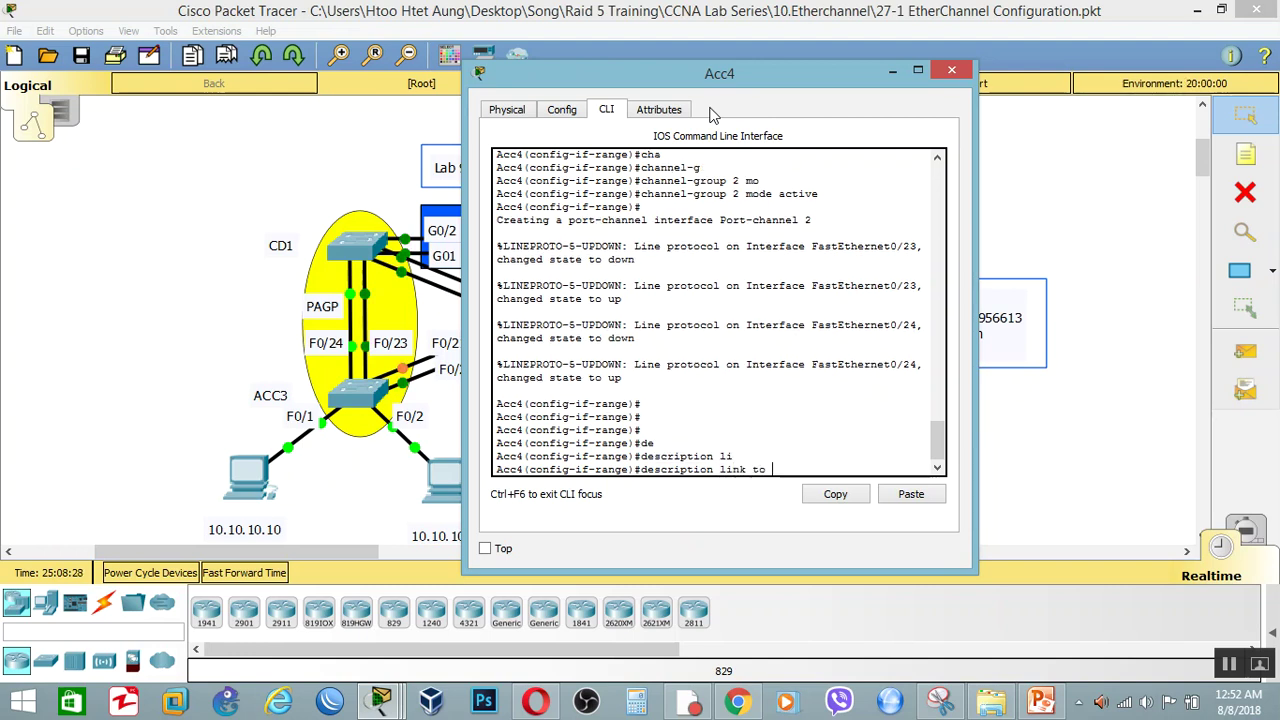
type(" LACP")
key("Return")
key("Return")
key("Return")
key("Return")
key("Return")
key("Return")
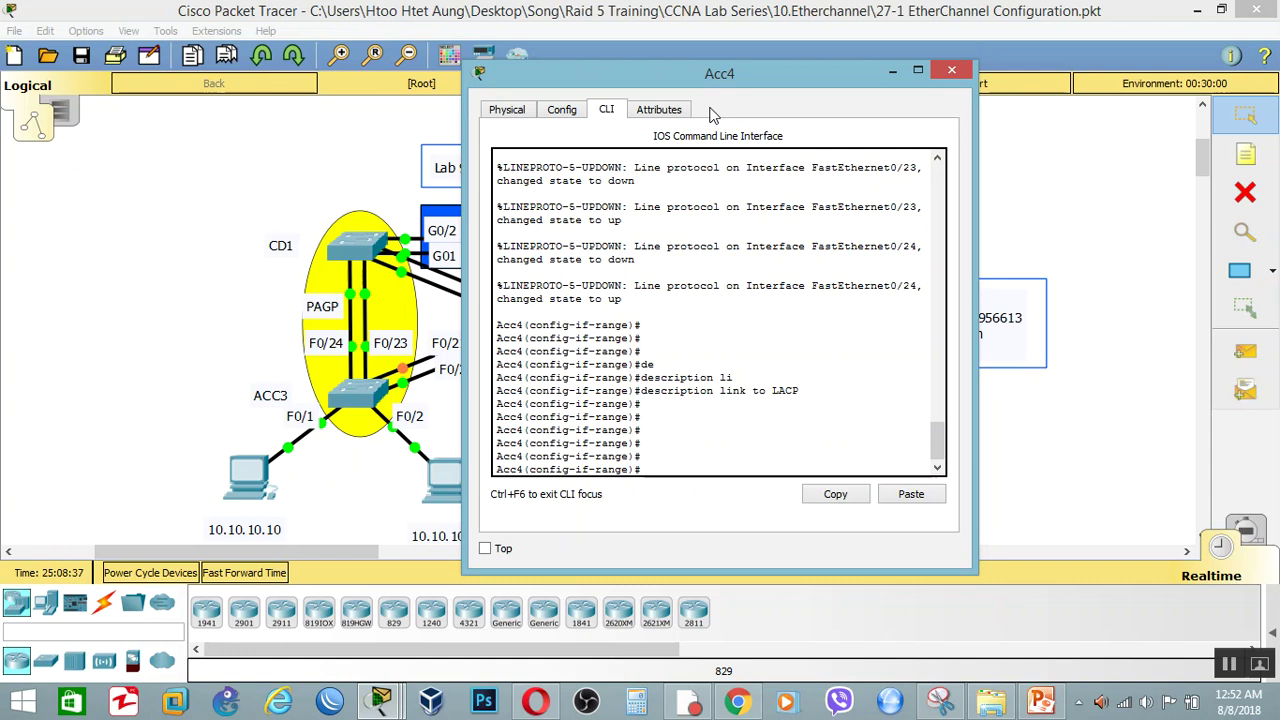
Set the ports to switchport mode trunk, end configuration, and close Acc4's window
type("sw")
key("Tab")
type("m")
key("Tab")
type("t")
key("Tab")
key("Return")
key("Return")
key("Return")
key("Return")
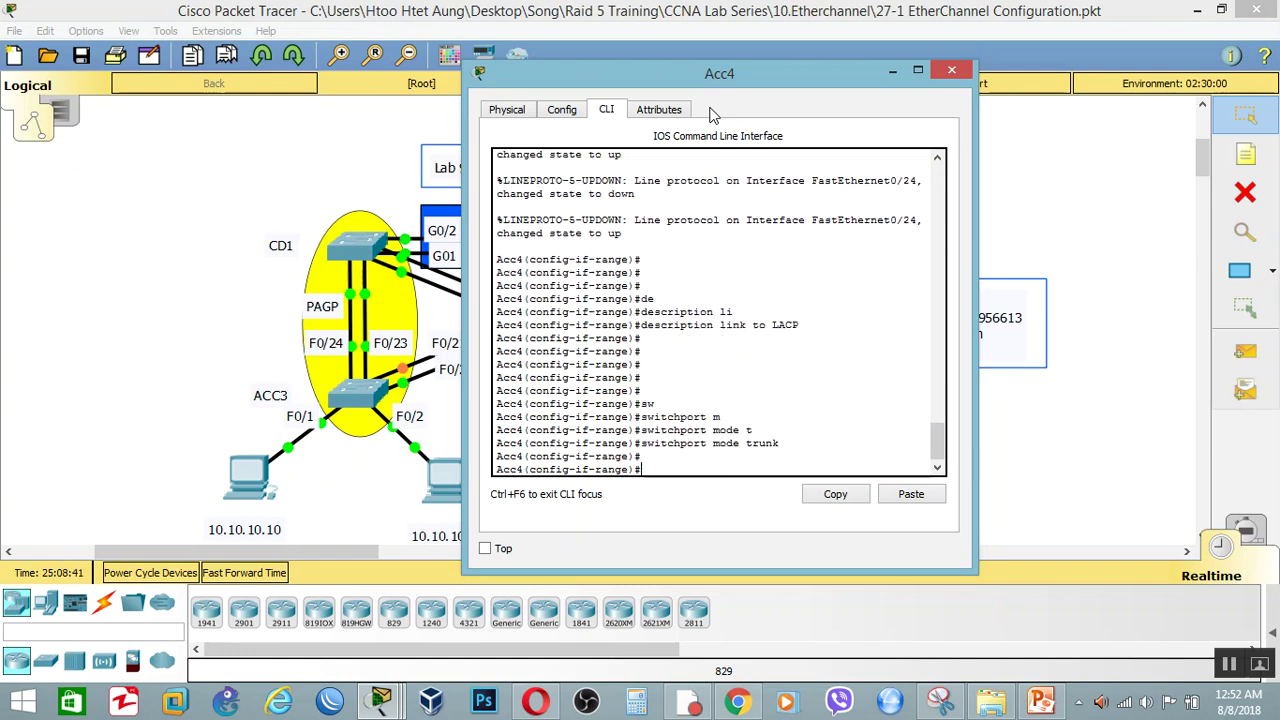
type("end")
key("Return")
key("Return")
key("Return")
key("Return")
key("Return")
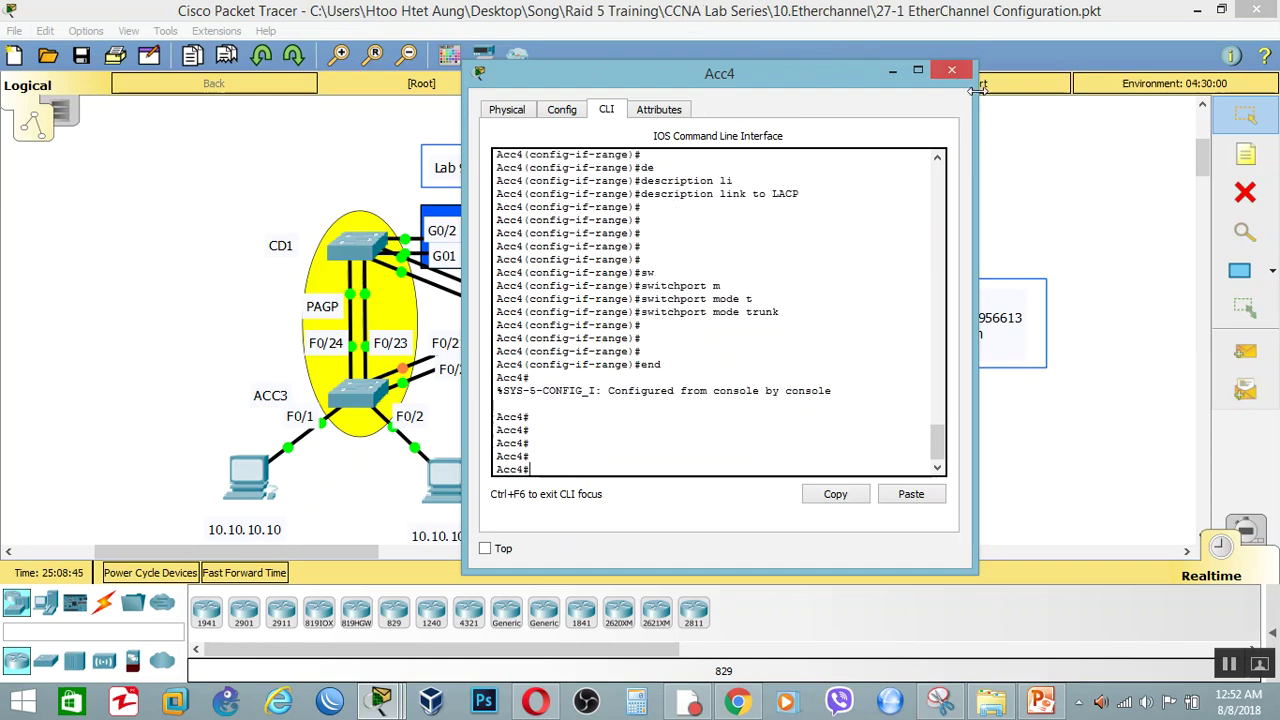
left_click(951, 70)
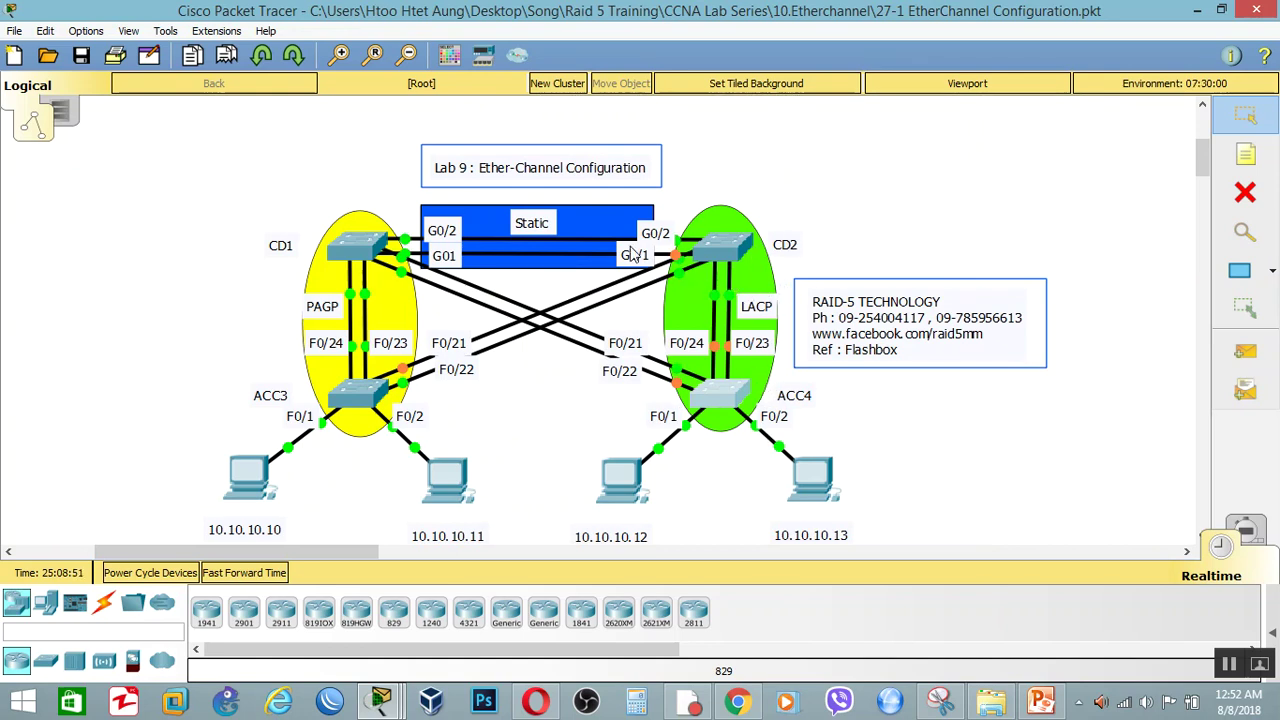
Turn on 'Always Show Port Labels in Logical Workspace' to view the topology's port labels
left_click(86, 31)
left_click(120, 52)
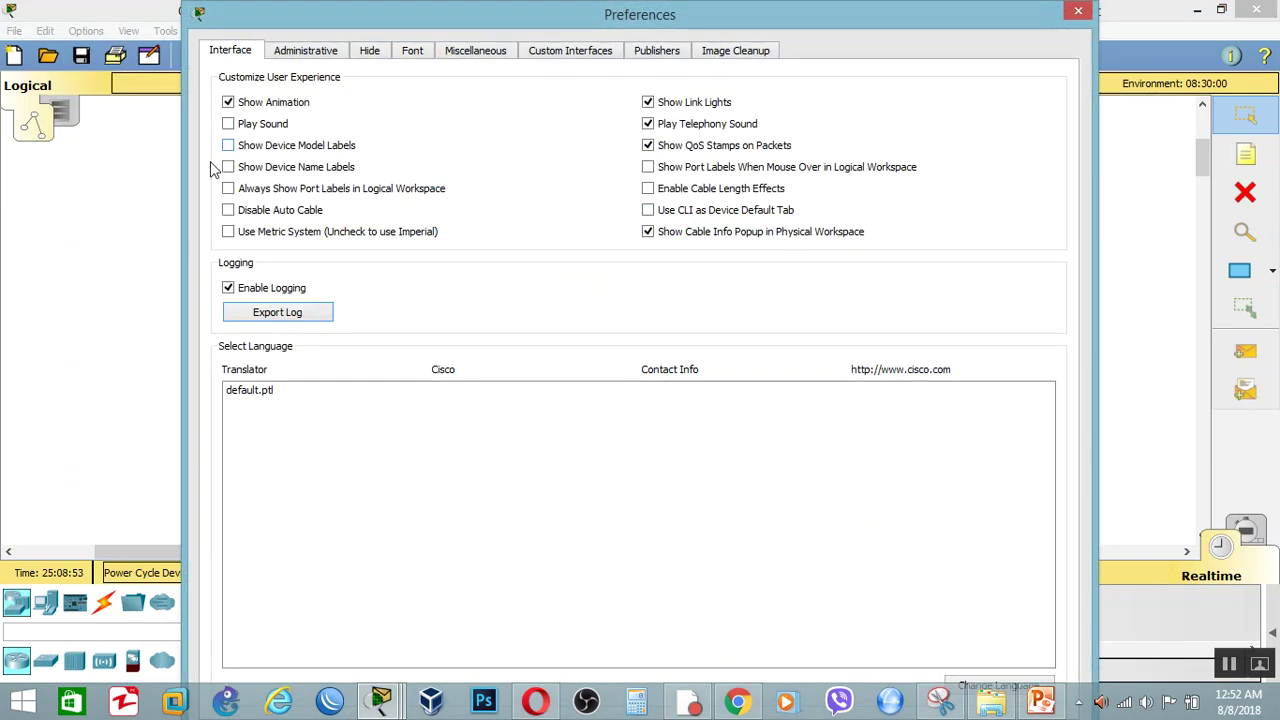
left_click(272, 190)
left_click_drag(733, 26, 57, 132)
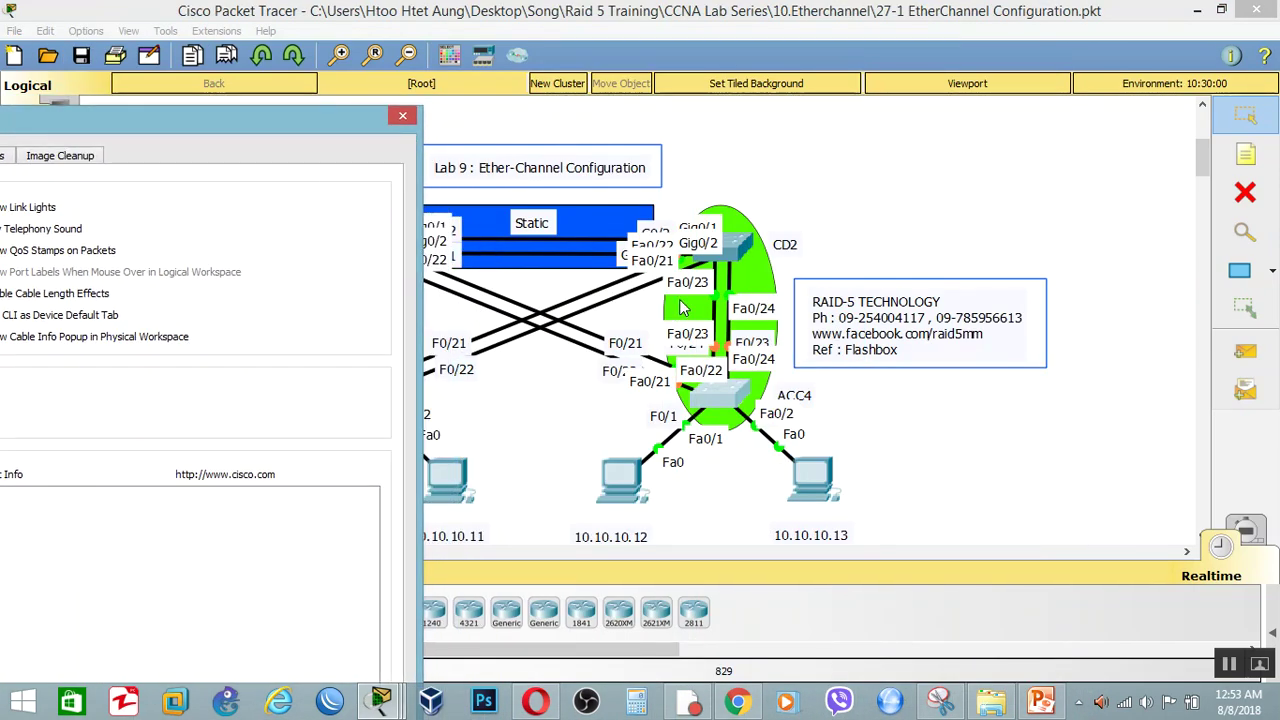
left_click(402, 116)
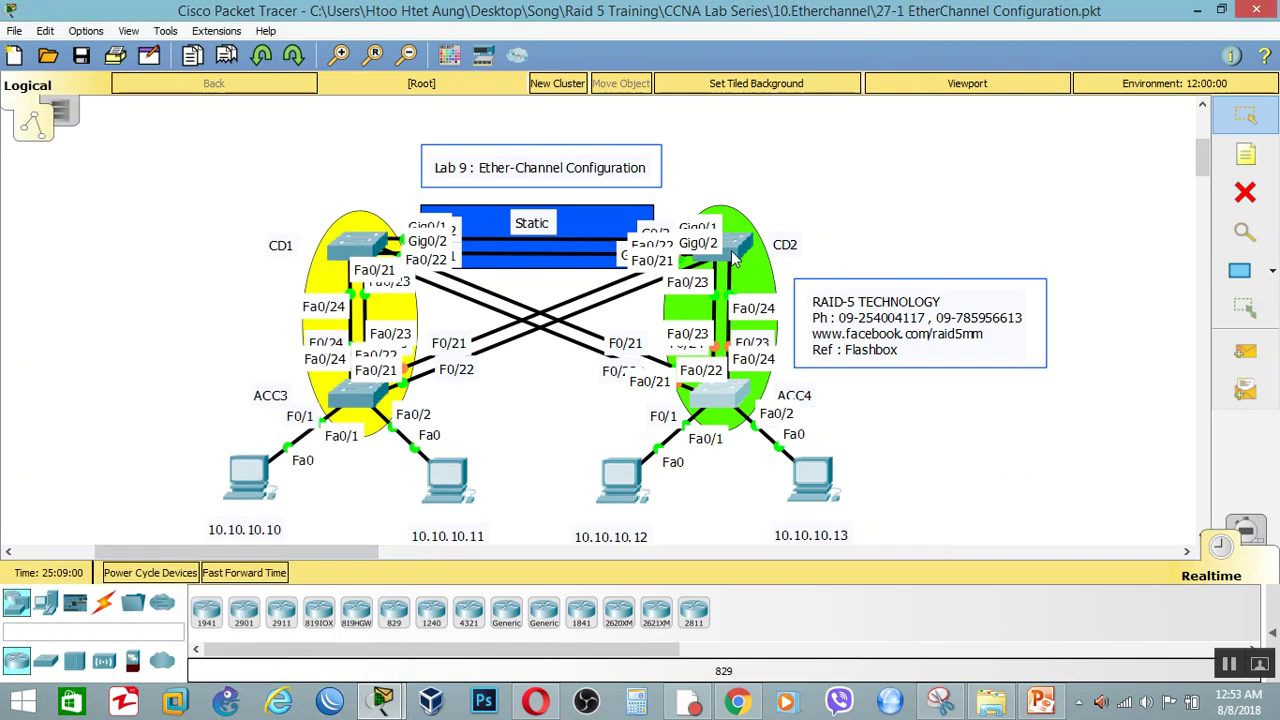
Turn the port labels off again and open switch CD2's command line
left_click(84, 31)
left_click(100, 52)
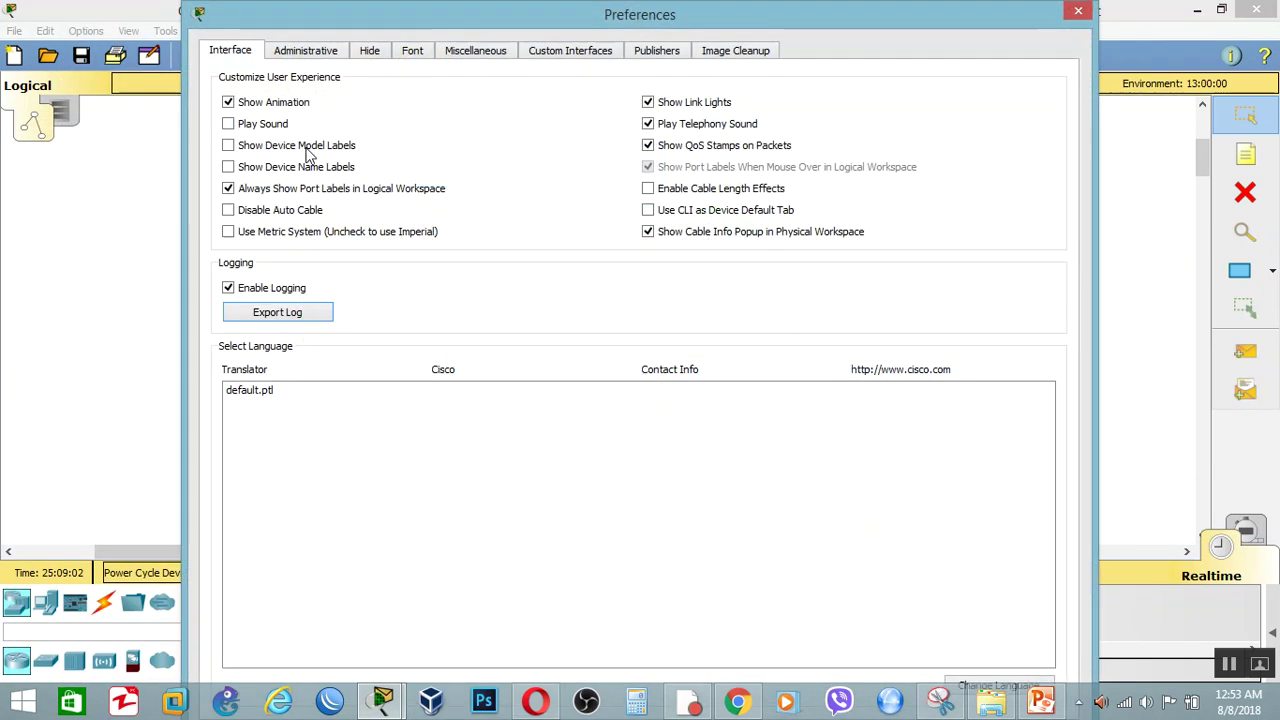
left_click(1075, 13)
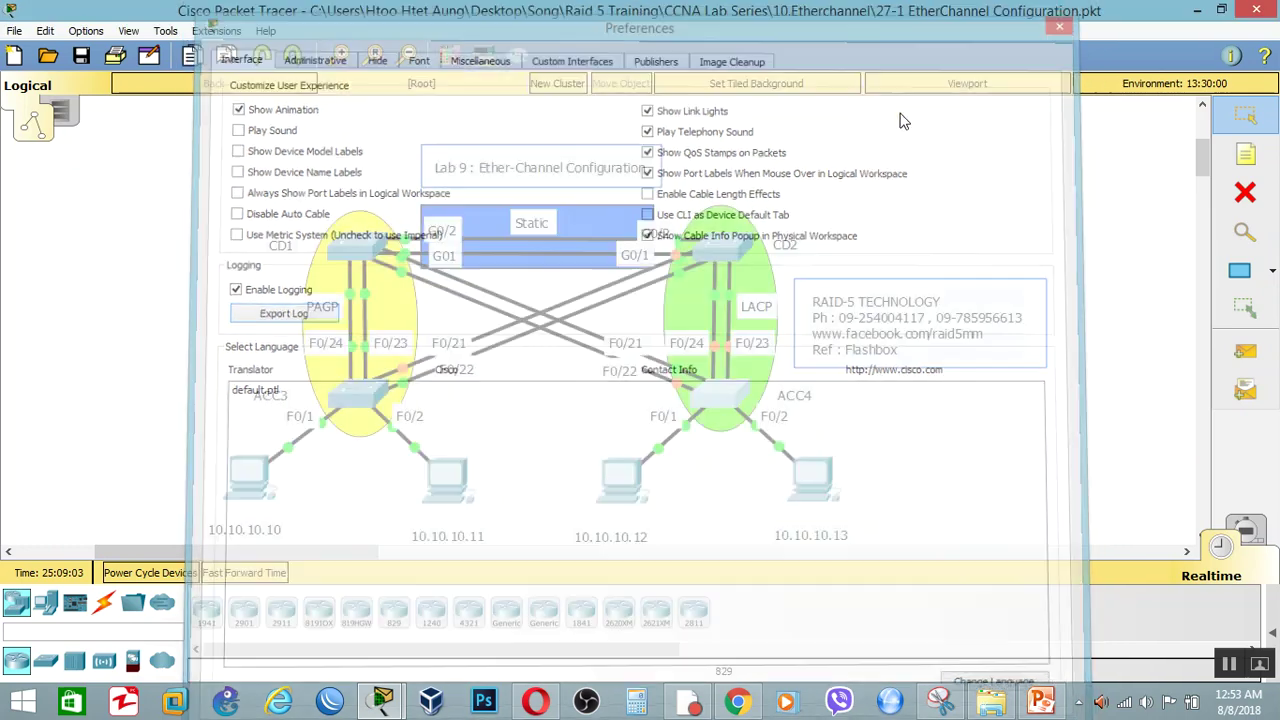
left_click(737, 263)
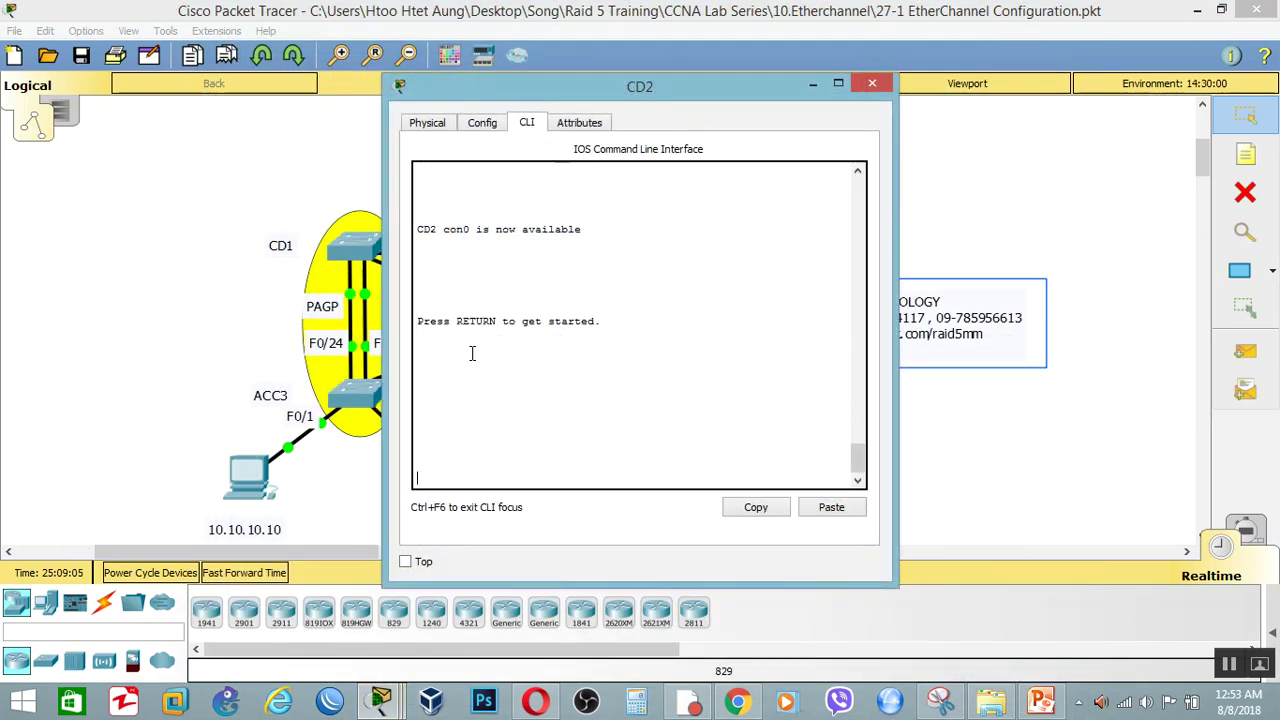
On CD2, enter configuration mode and select interface range Fa0/23-24
key("Return")
type("en")
key("Return")
key("Return")
type("config ")
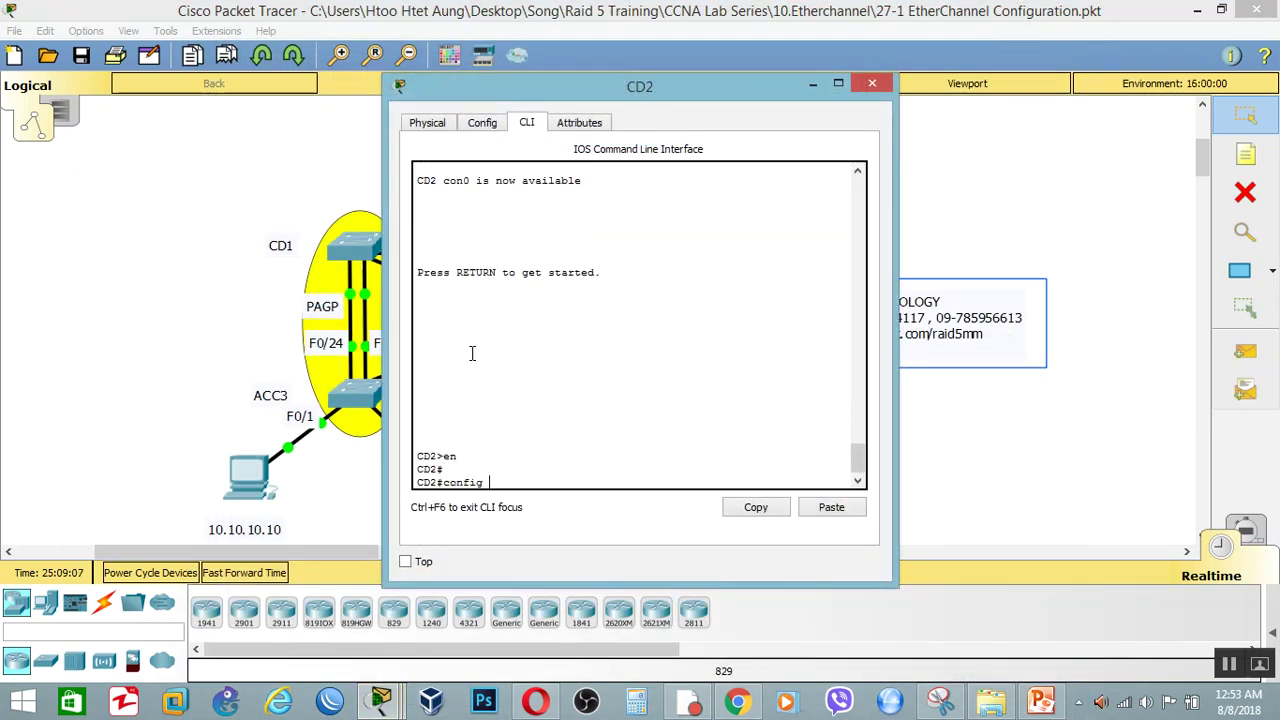
type("t")
key("Return")
type("int range f0/23-24")
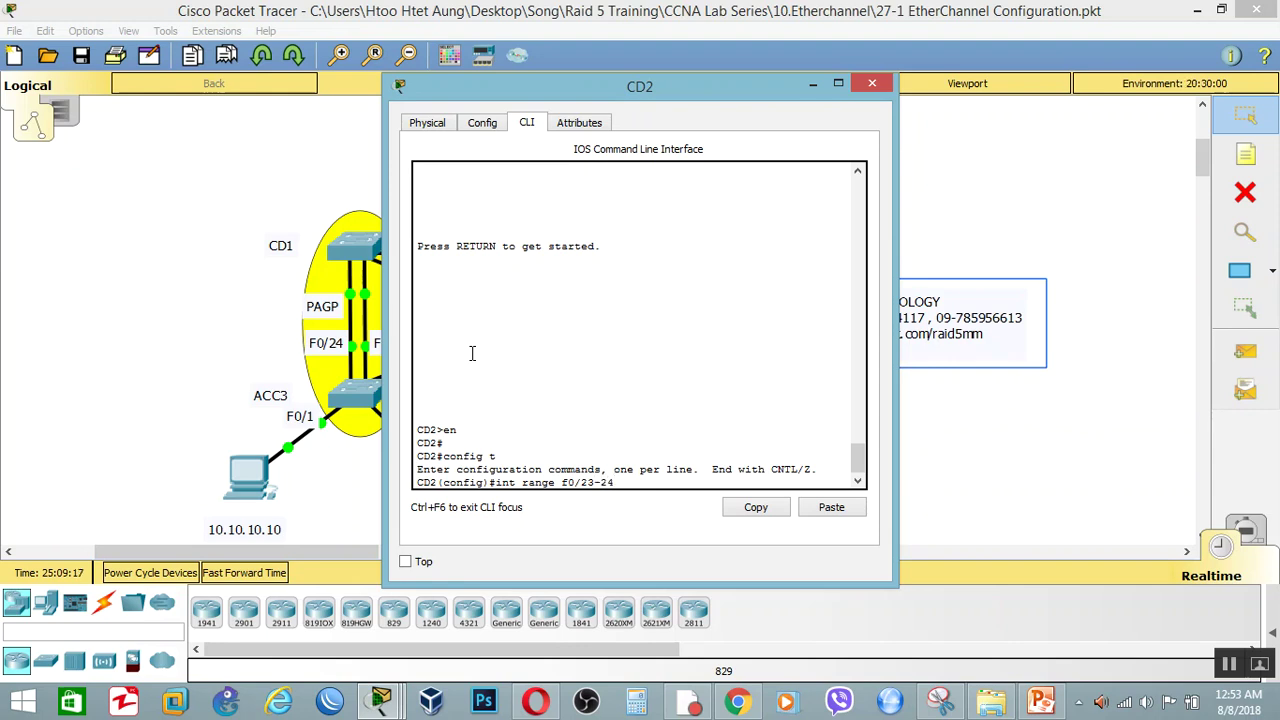
key("Return")
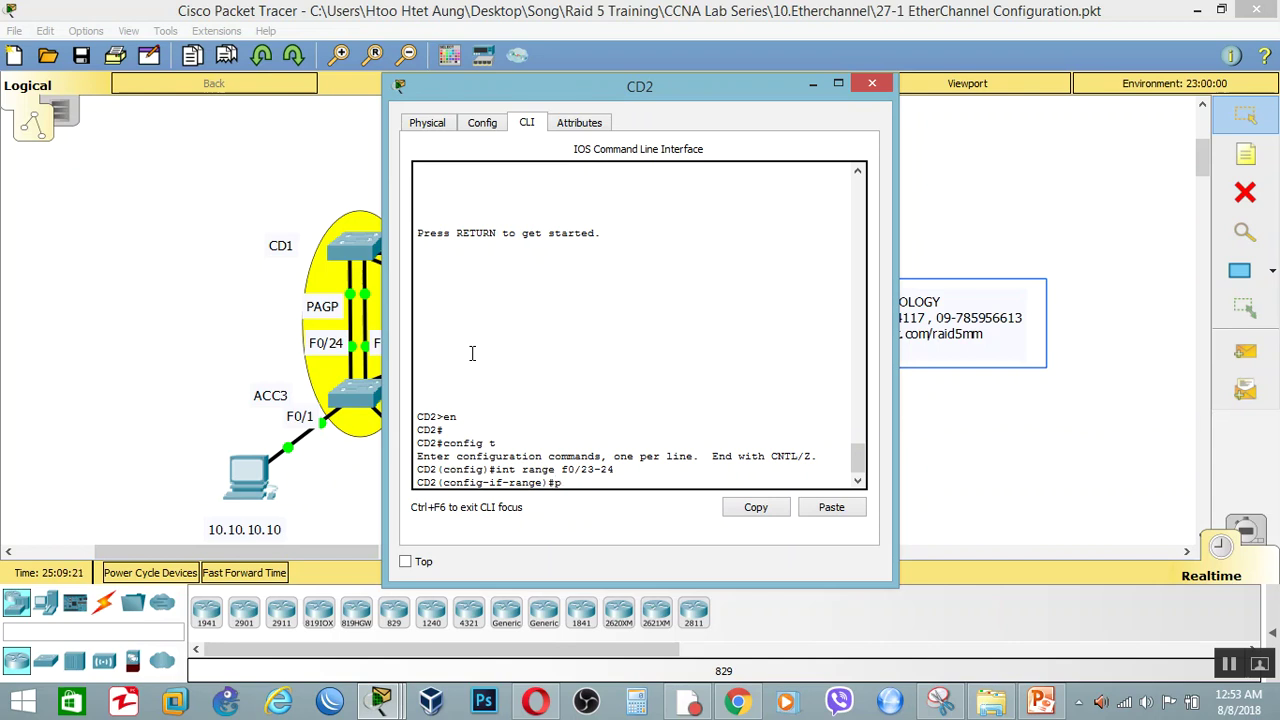
Add the ports to channel-group 2 in LACP active mode
type("port")
type("-")
key("BackSpace")
key("BackSpace")
key("BackSpace")
key("BackSpace")
type("chan")
key("Tab")
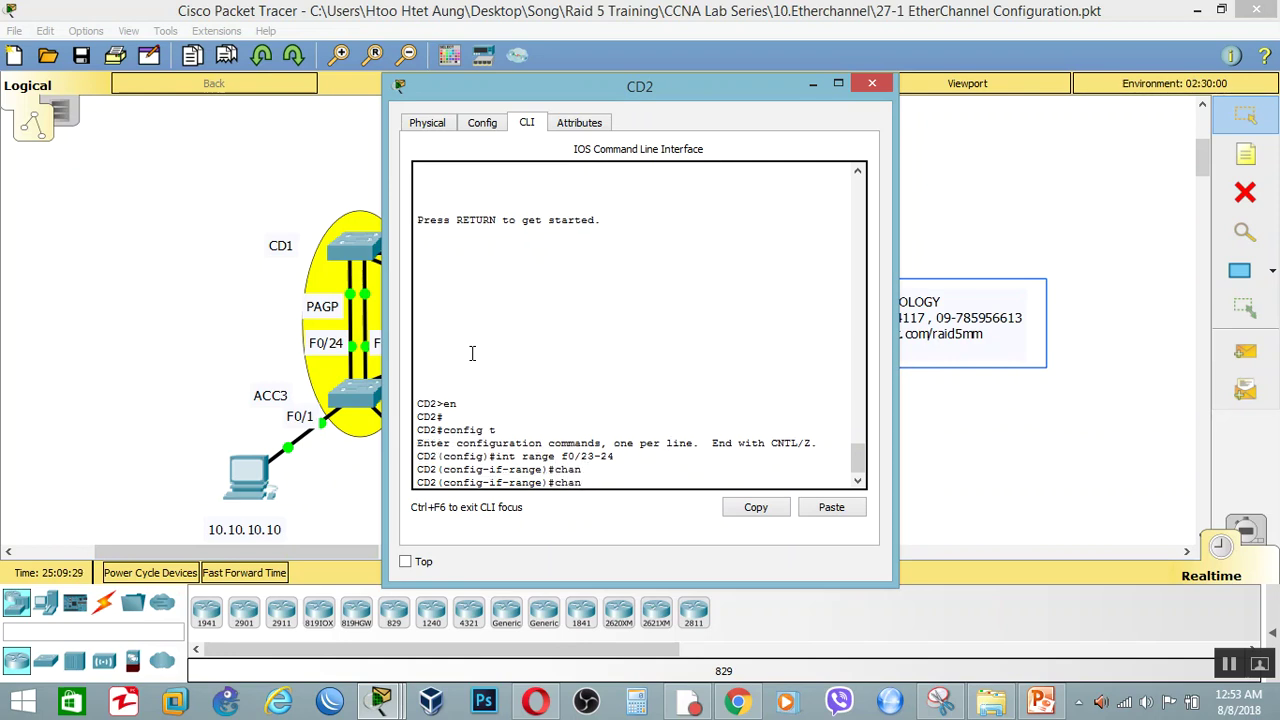
key("Tab")
type("2")
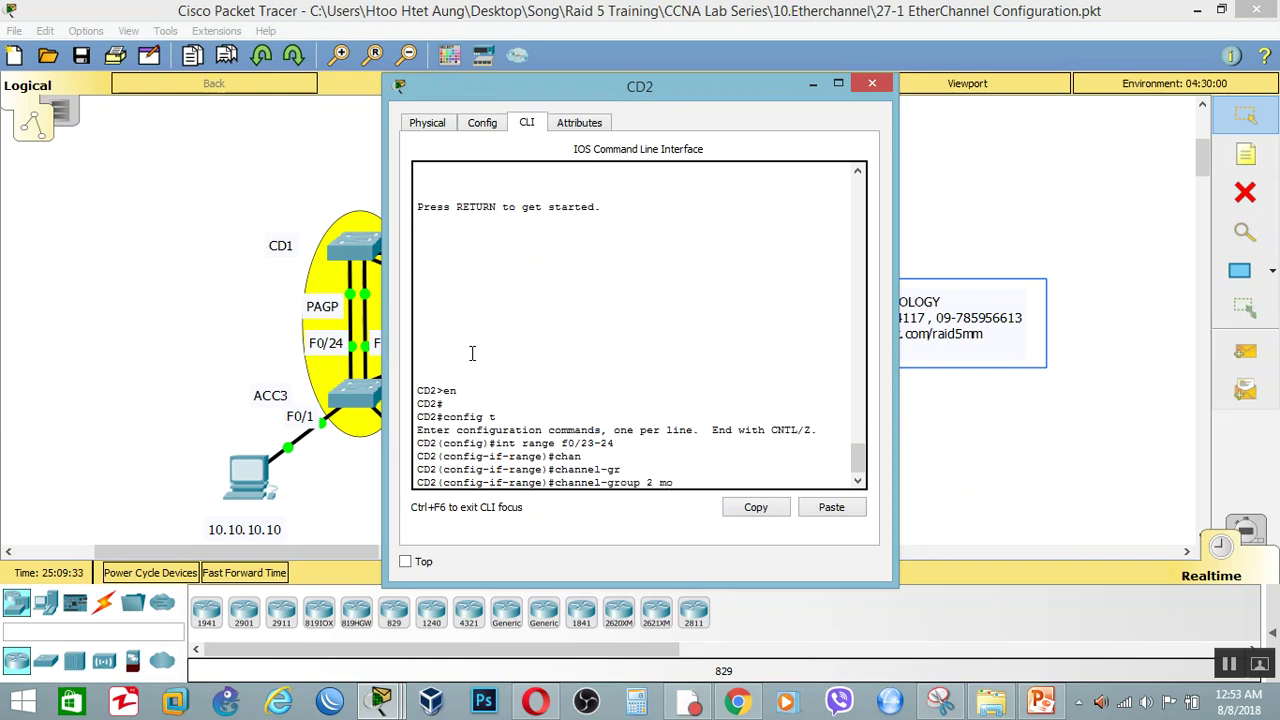
type(" mode a")
key("Tab")
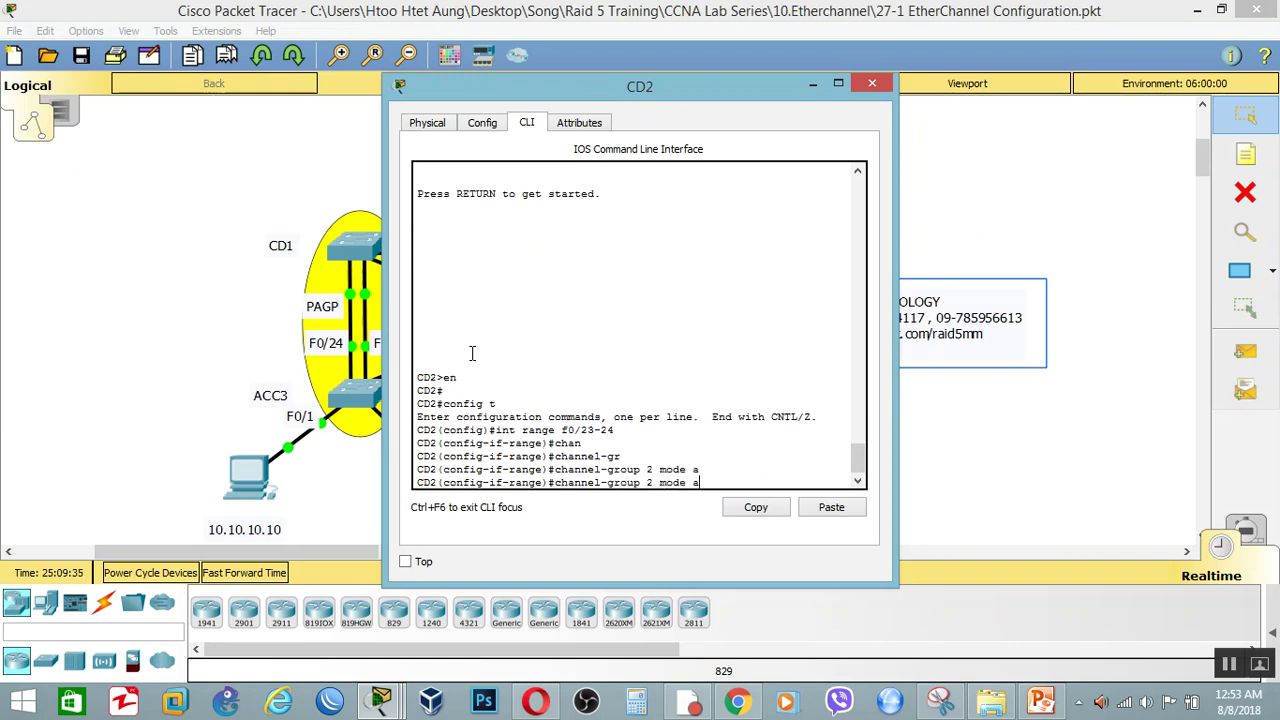
type("ctive")
key("Return")
key("Return")
key("Return")
key("Return")
key("Return")
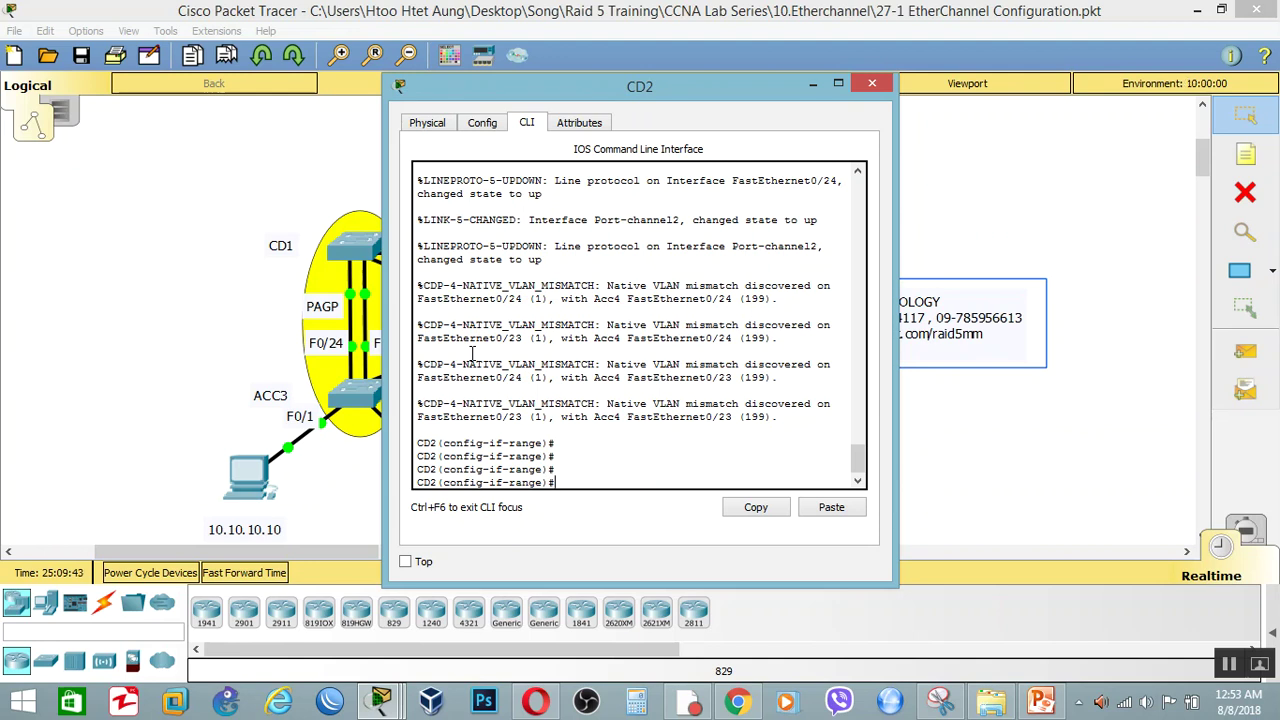
Describe the ports as 'link to LACP'
type("de")
key("Tab")
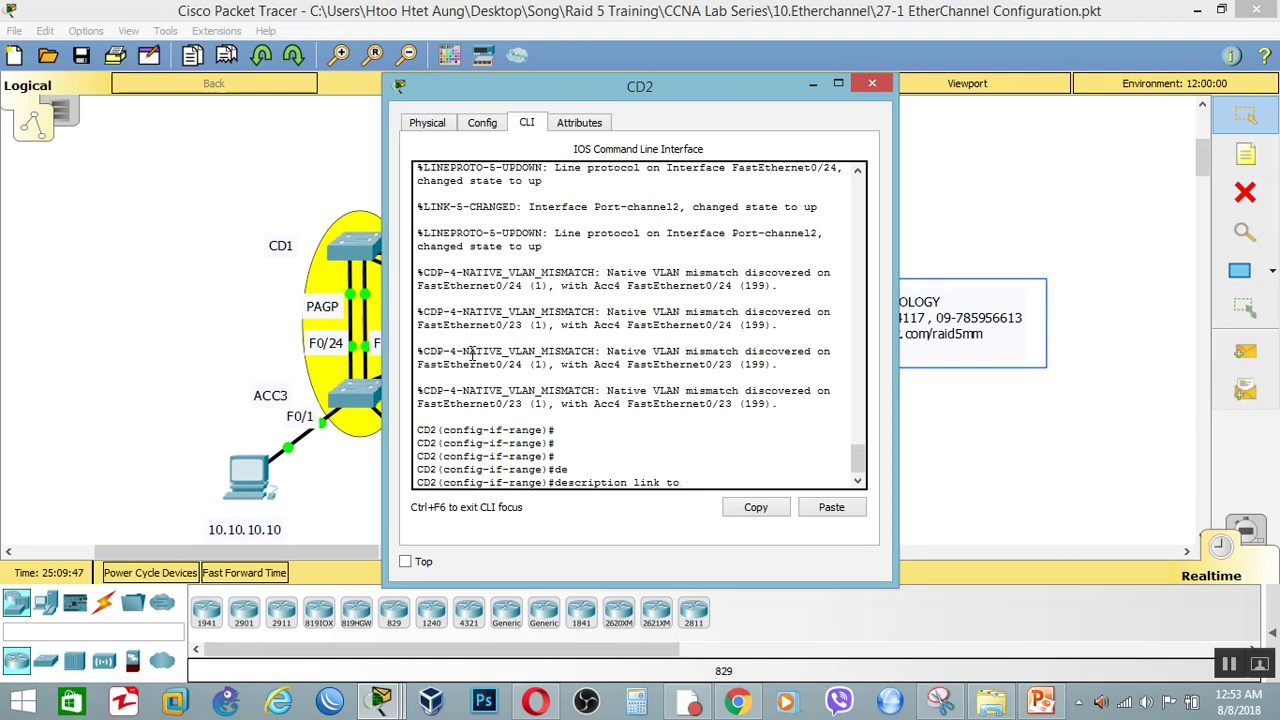
type("link to LACP")
key("Return")
key("Return")
key("Return")
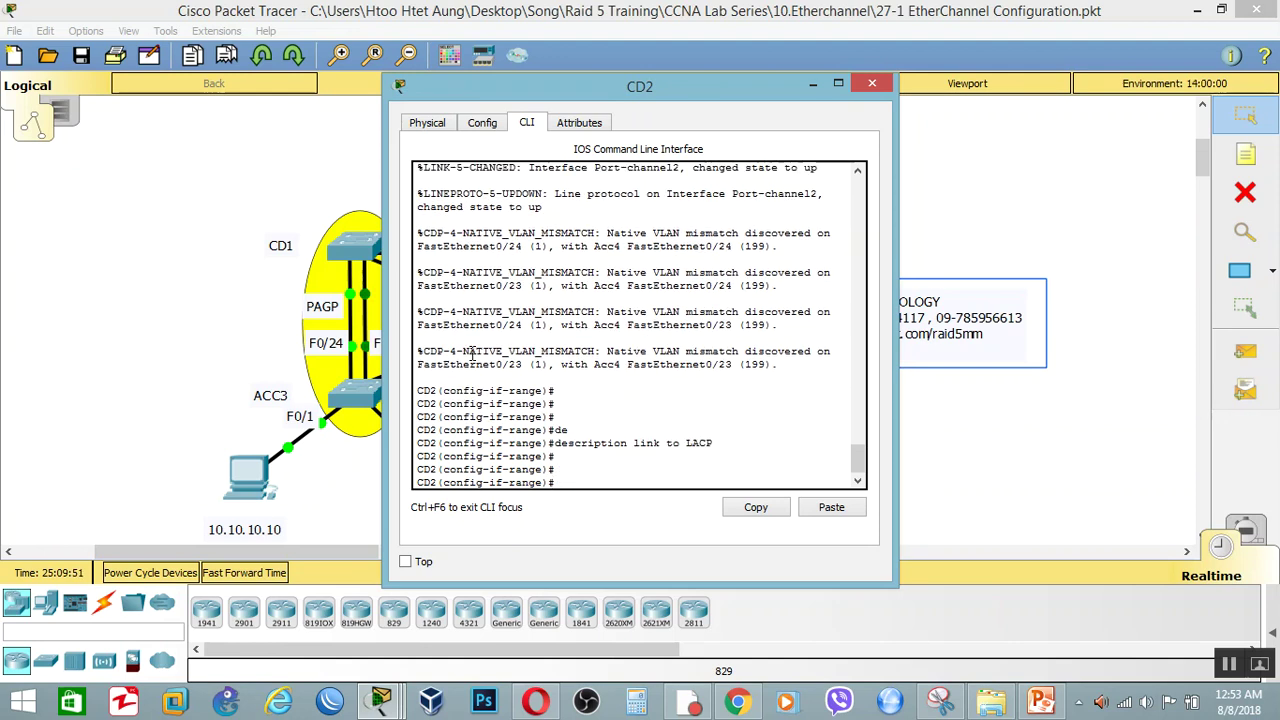
Set the ports to switchport mode trunk and leave configuration mode
type("s")
key("Tab")
type("w")
key("Tab")
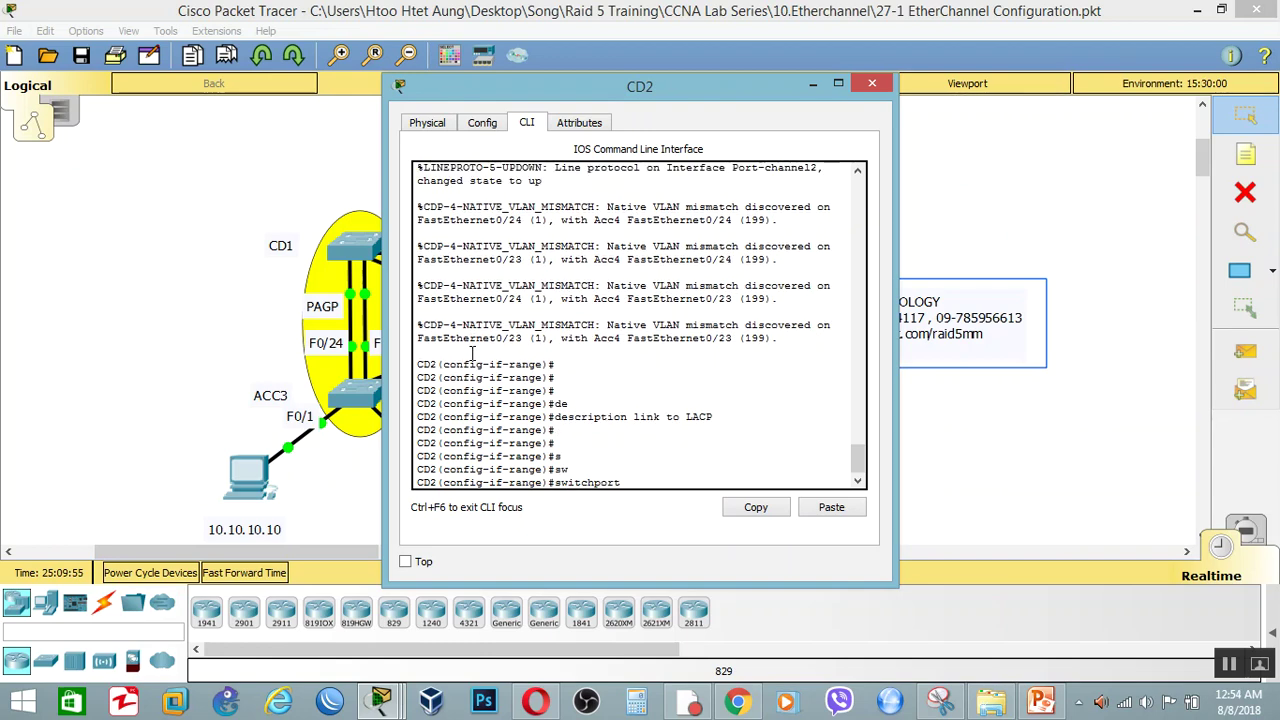
type("m")
key("Tab")
type("t")
key("Tab")
key("Return")
key("Return")
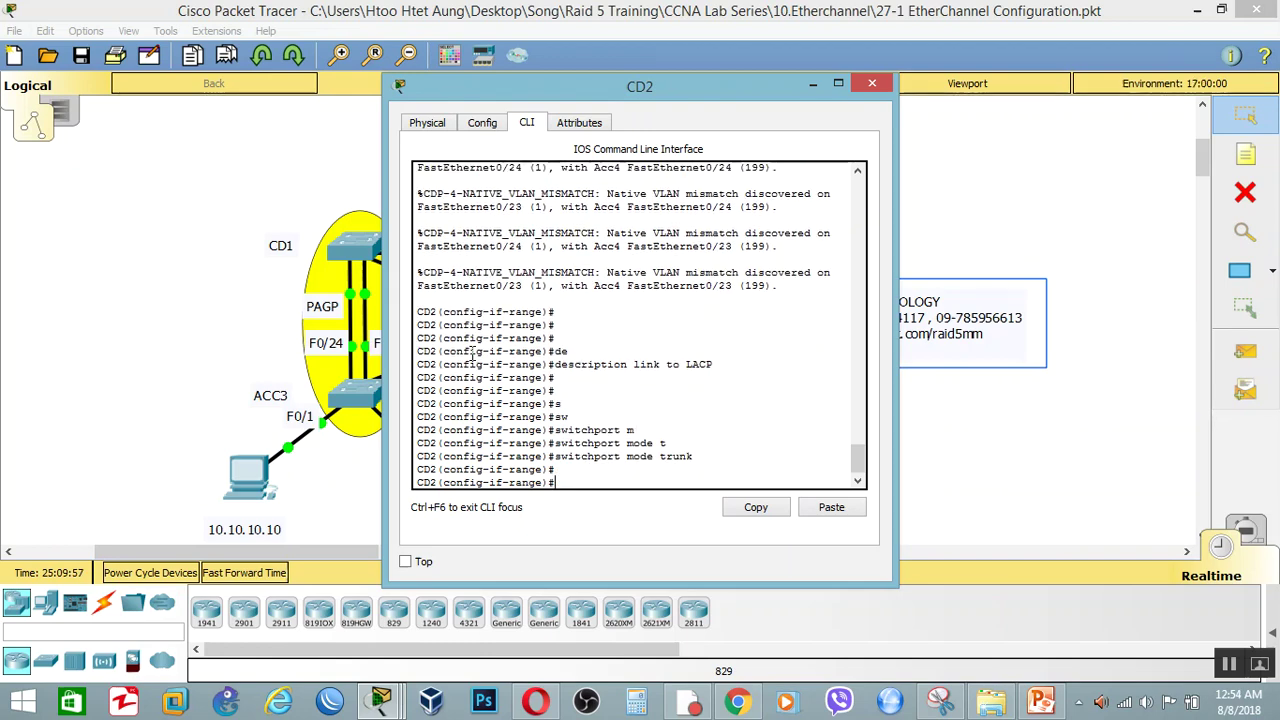
key("Return")
type("ed")
key("Return")
type("end")
key("Return")
key("Return")
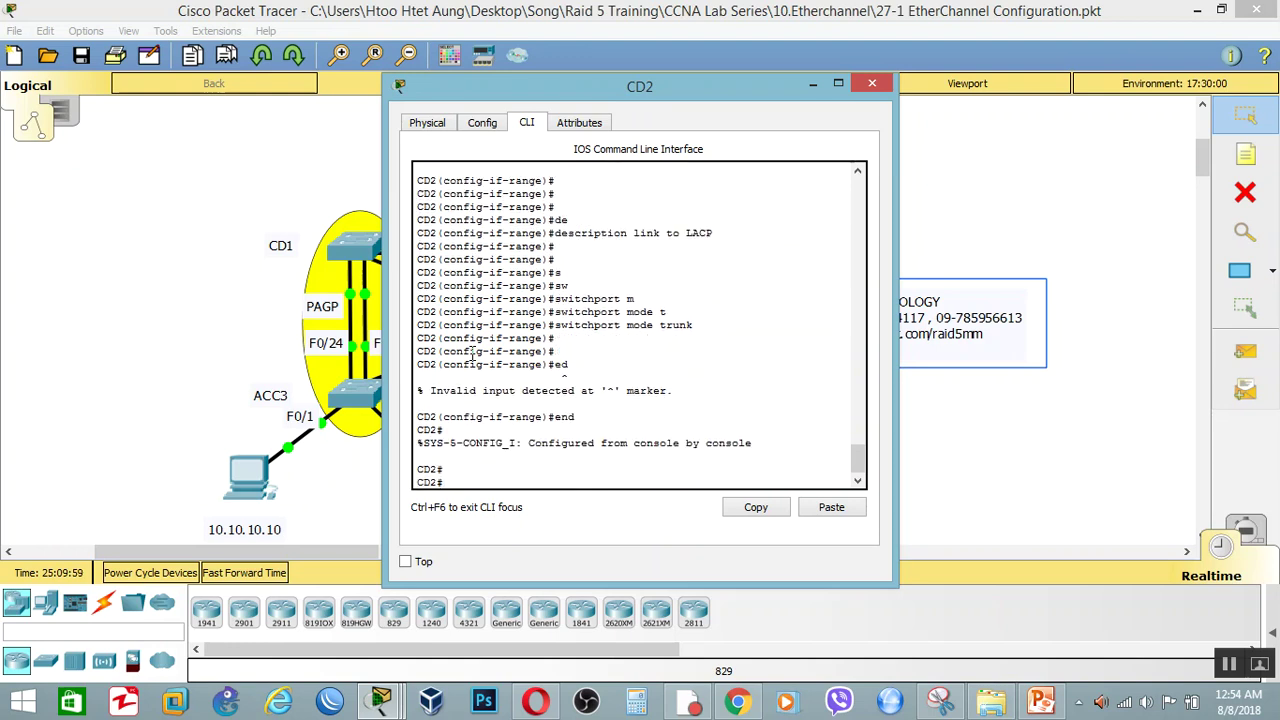
type("show eth")
Check show etherchannel summary for Po2(SU) LACP with Fa0/23 and Fa0/24, then close CD2
key("Tab")
type("su")
key("Tab")
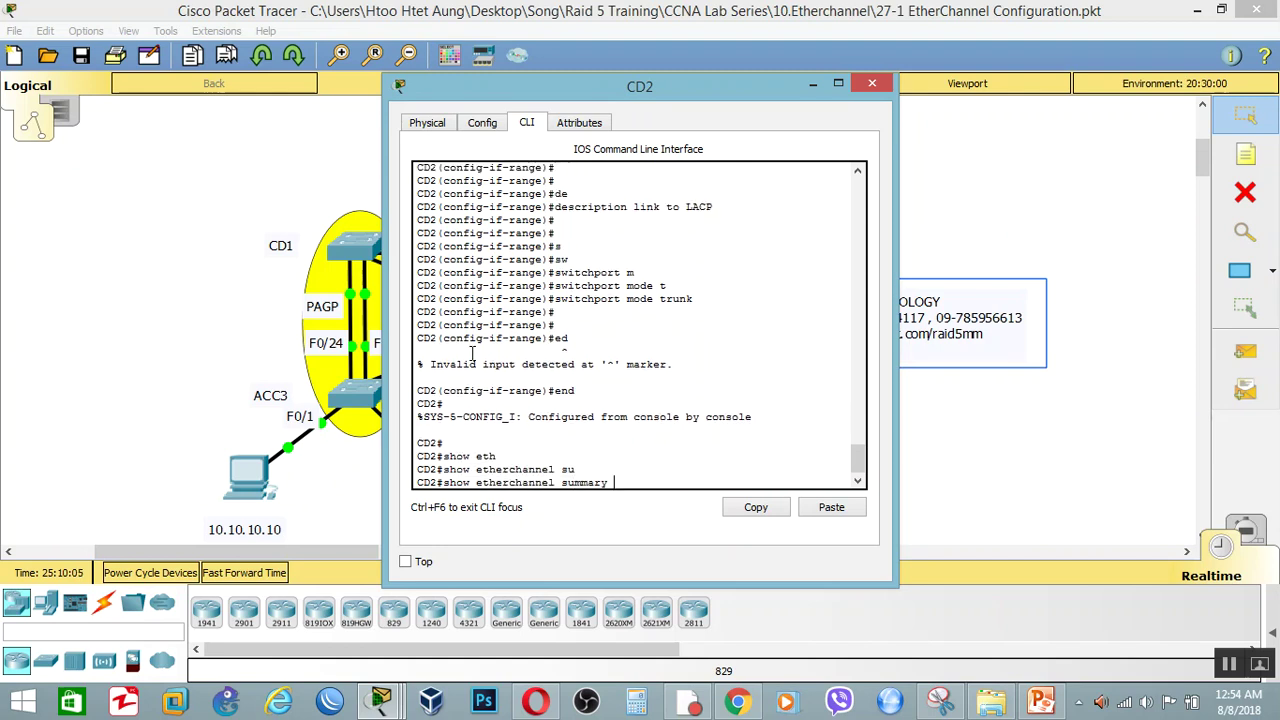
key("Return")
key("Return")
key("Return")
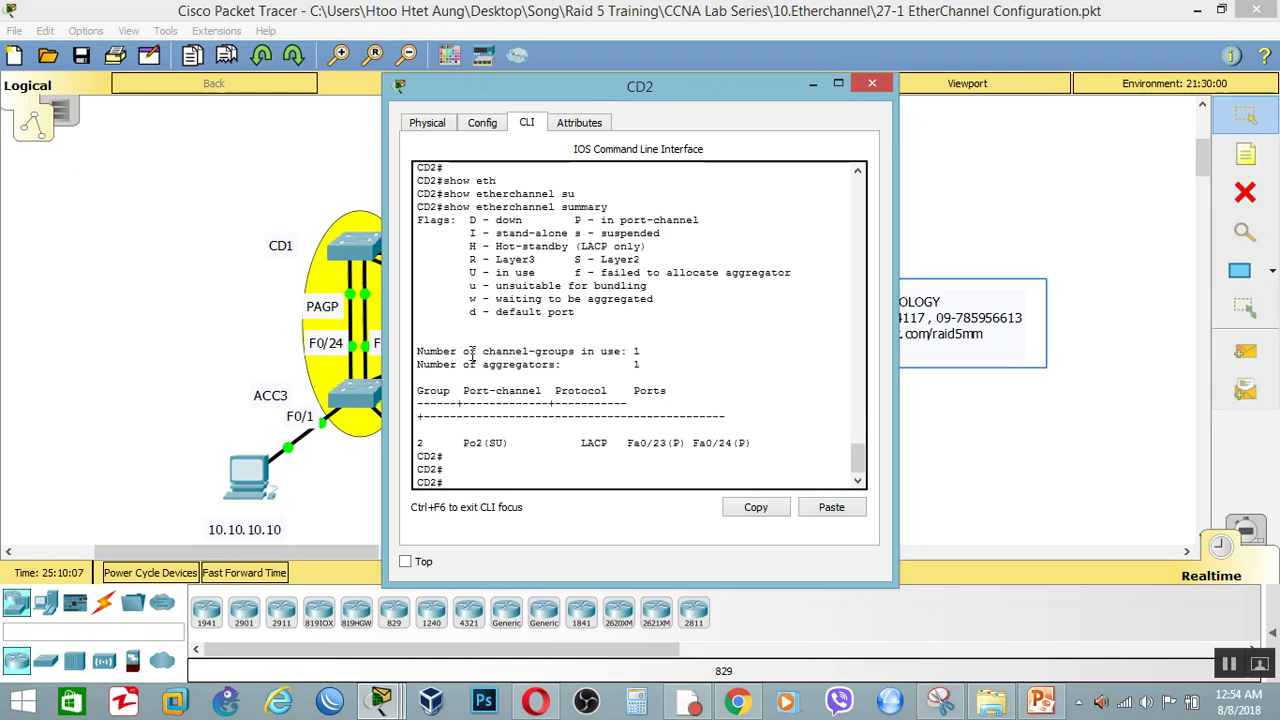
left_click_drag(683, 88, 1197, 154)
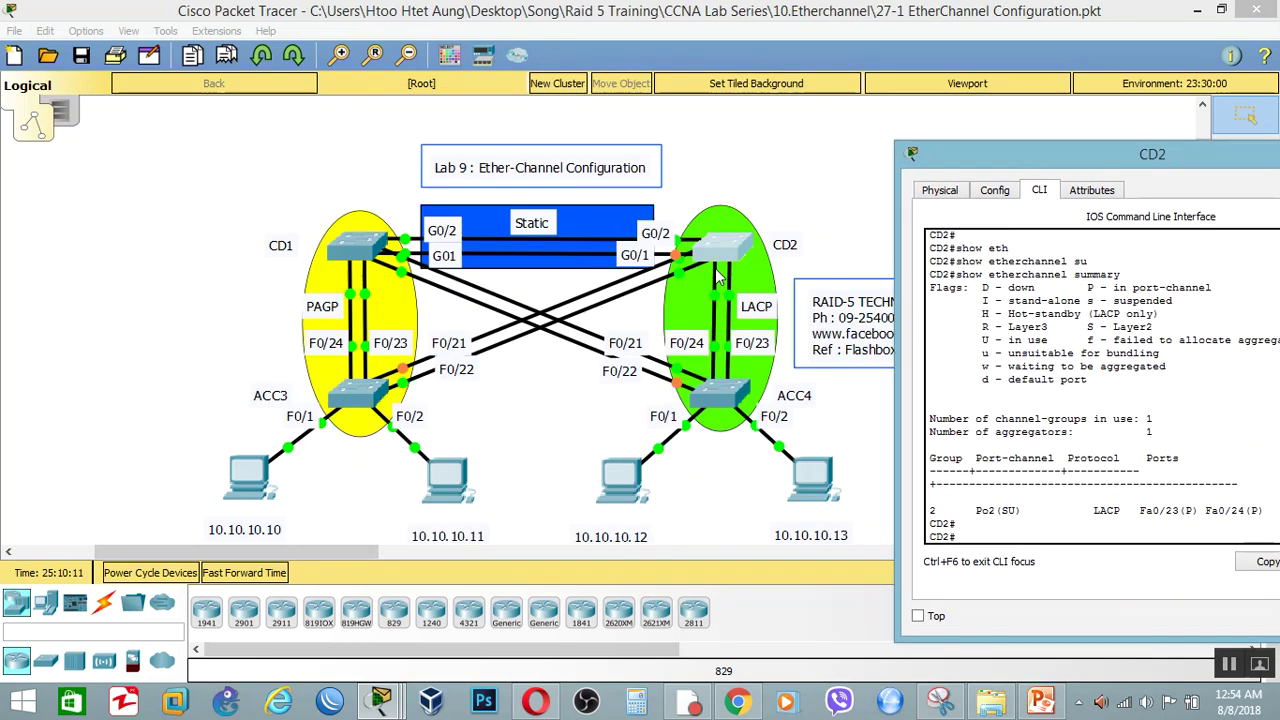
left_click_drag(1122, 512, 1078, 508)
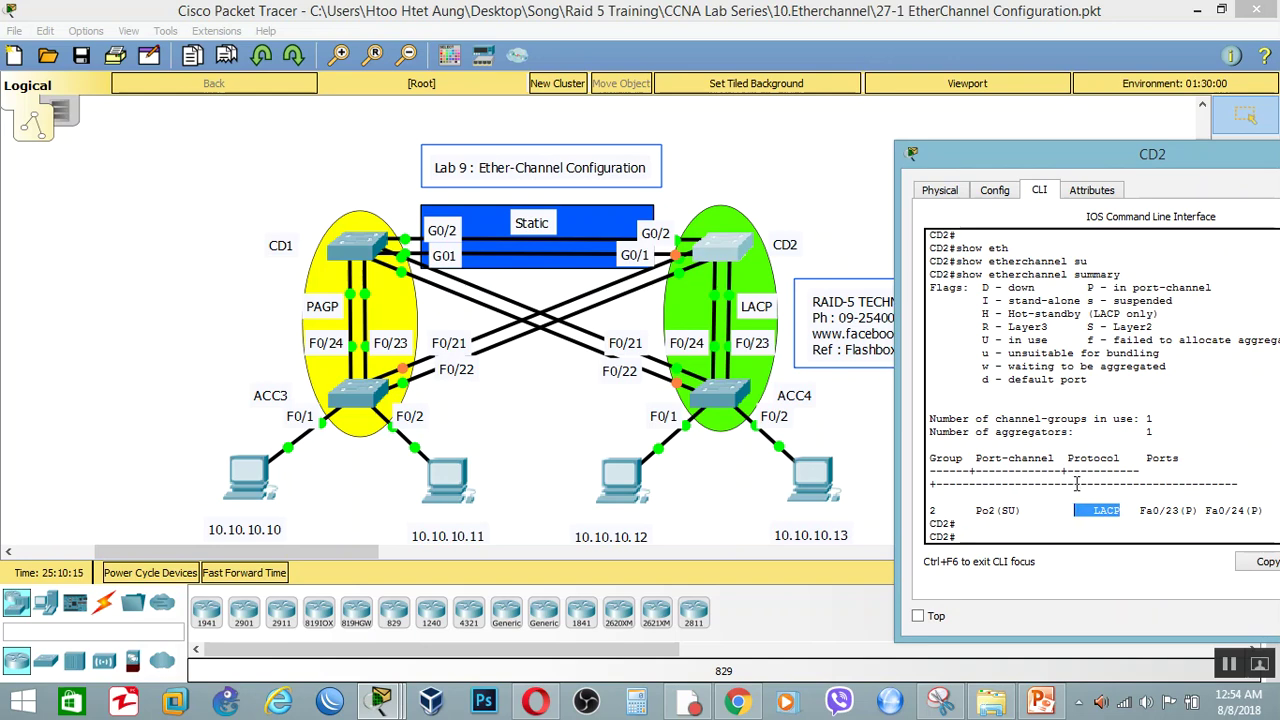
double_click(932, 511)
left_click_drag(1028, 165, 535, 120)
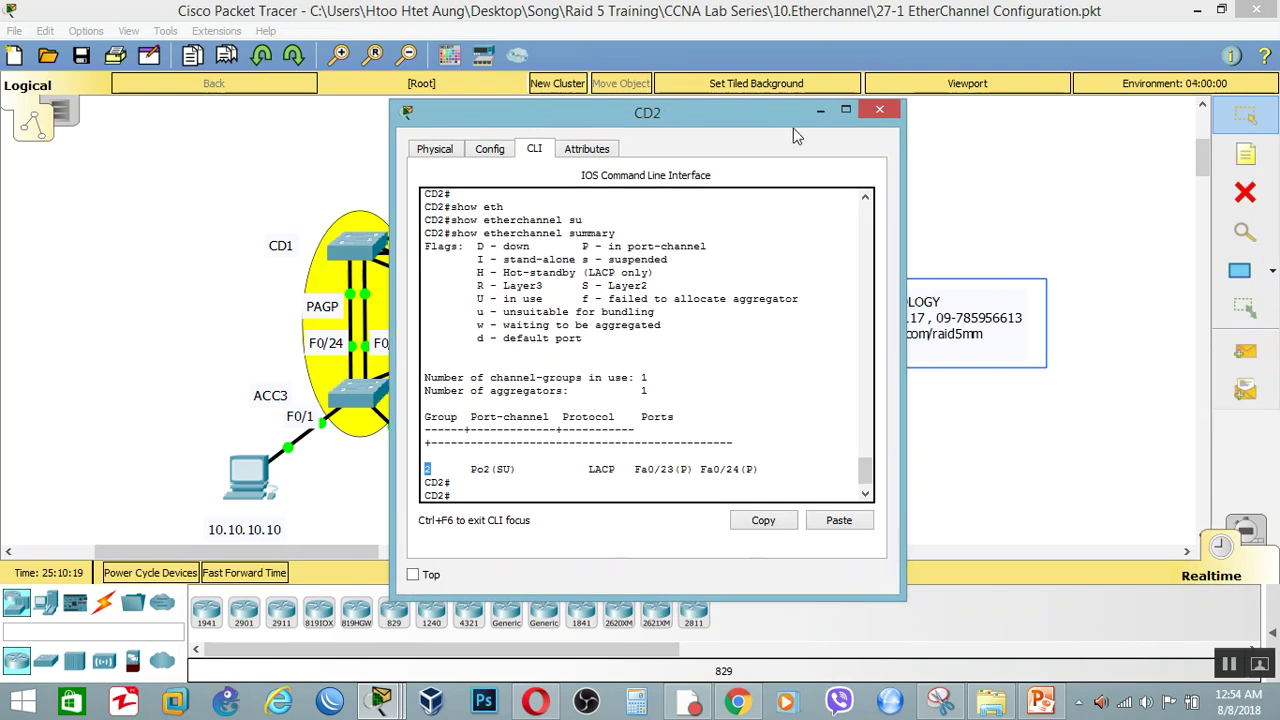
left_click(886, 114)
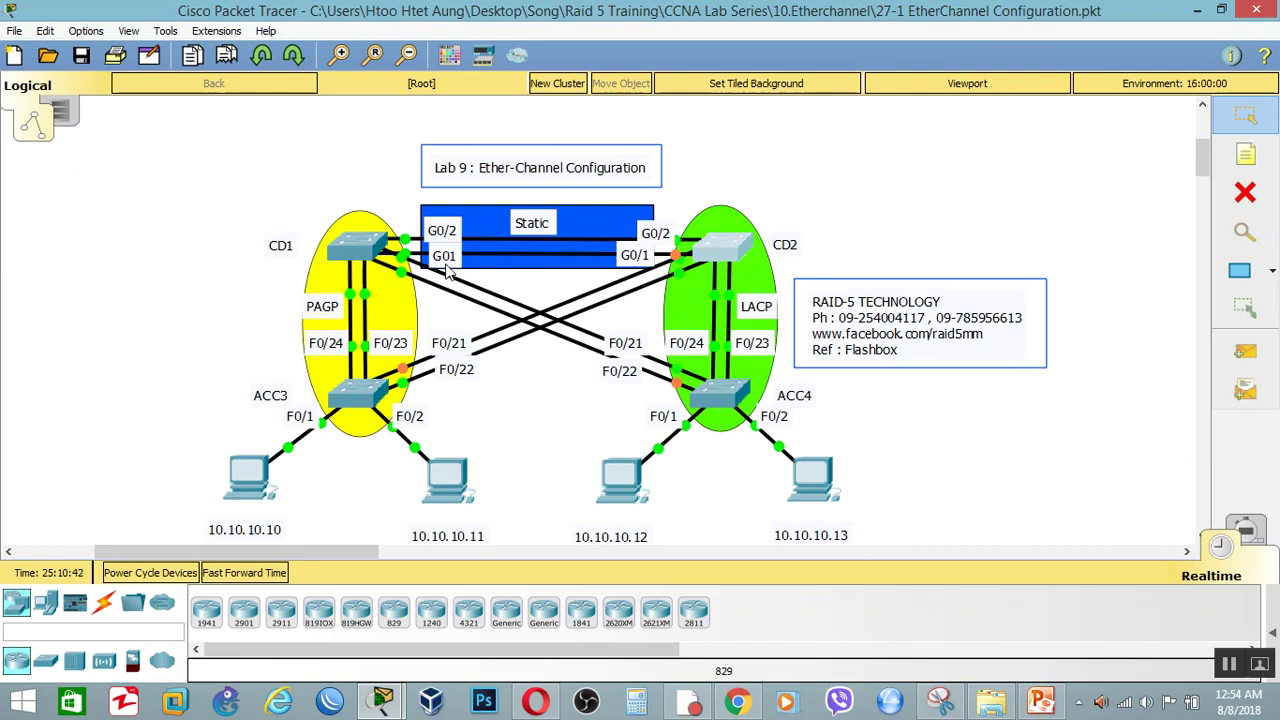
Open CD1's command line and select interface range G0/1-2 in configuration mode
left_click(362, 248)
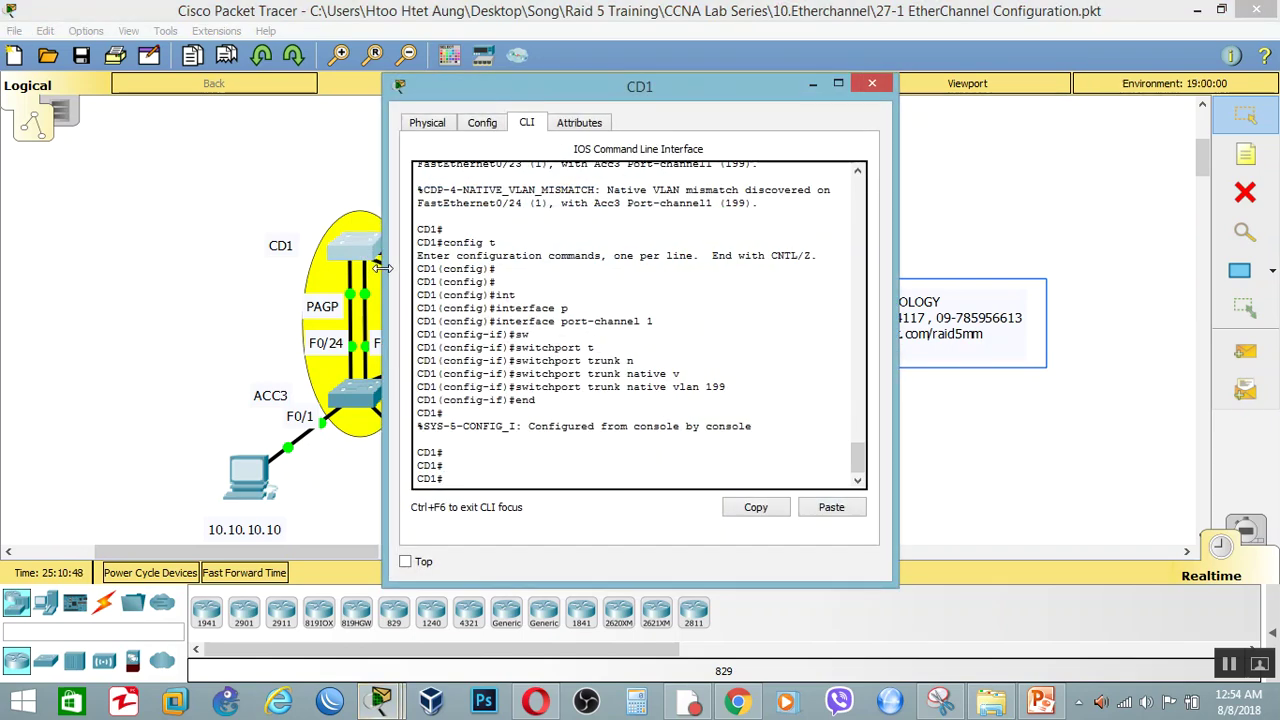
type("config t")
key("Return")
key("Return")
type("int g")
key("Tab")
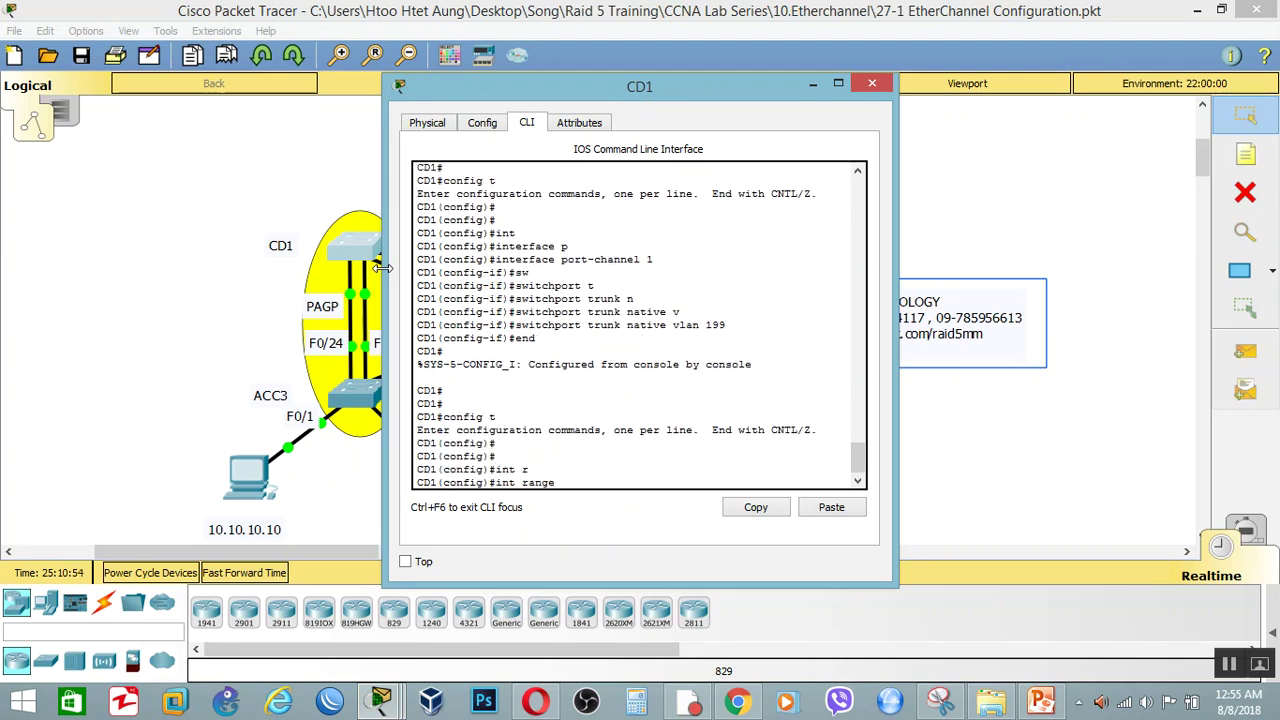
type("g0/1-2")
key("Return")
Bundle the ports statically with channel-group 3 mode on
type("chanee")
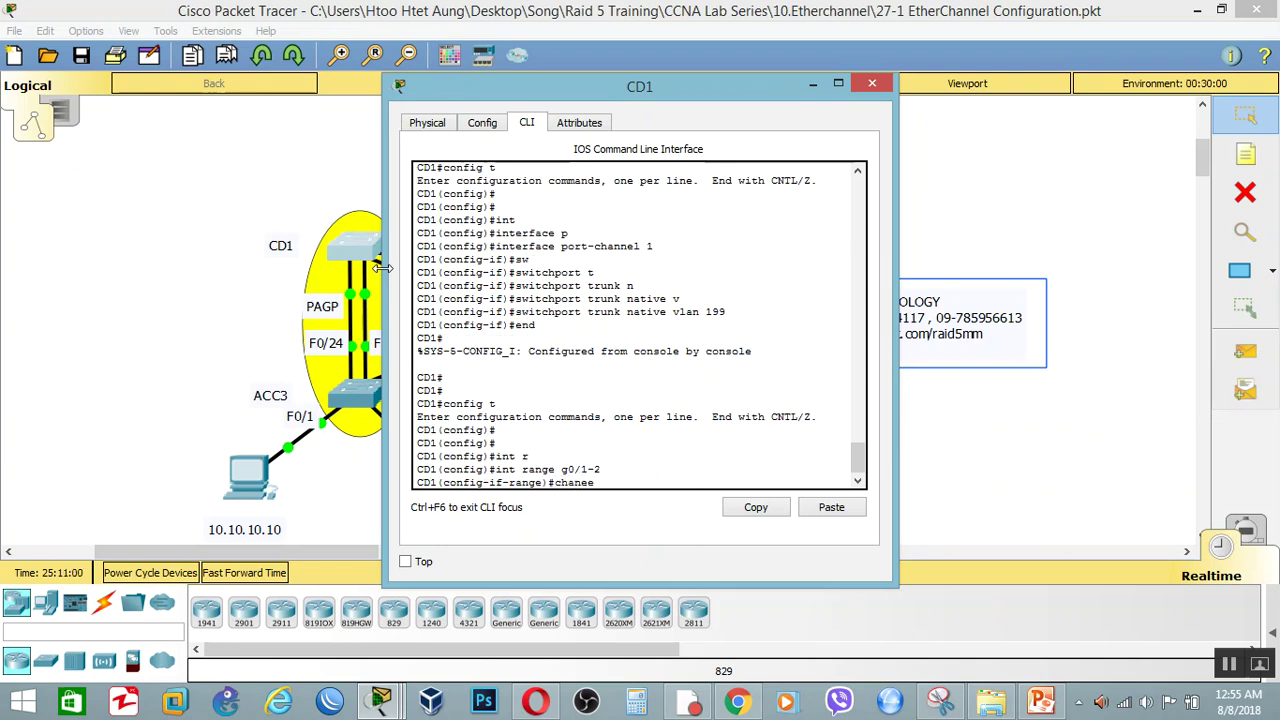
key("BackSpace")
type("nel-gr")
key("Tab")
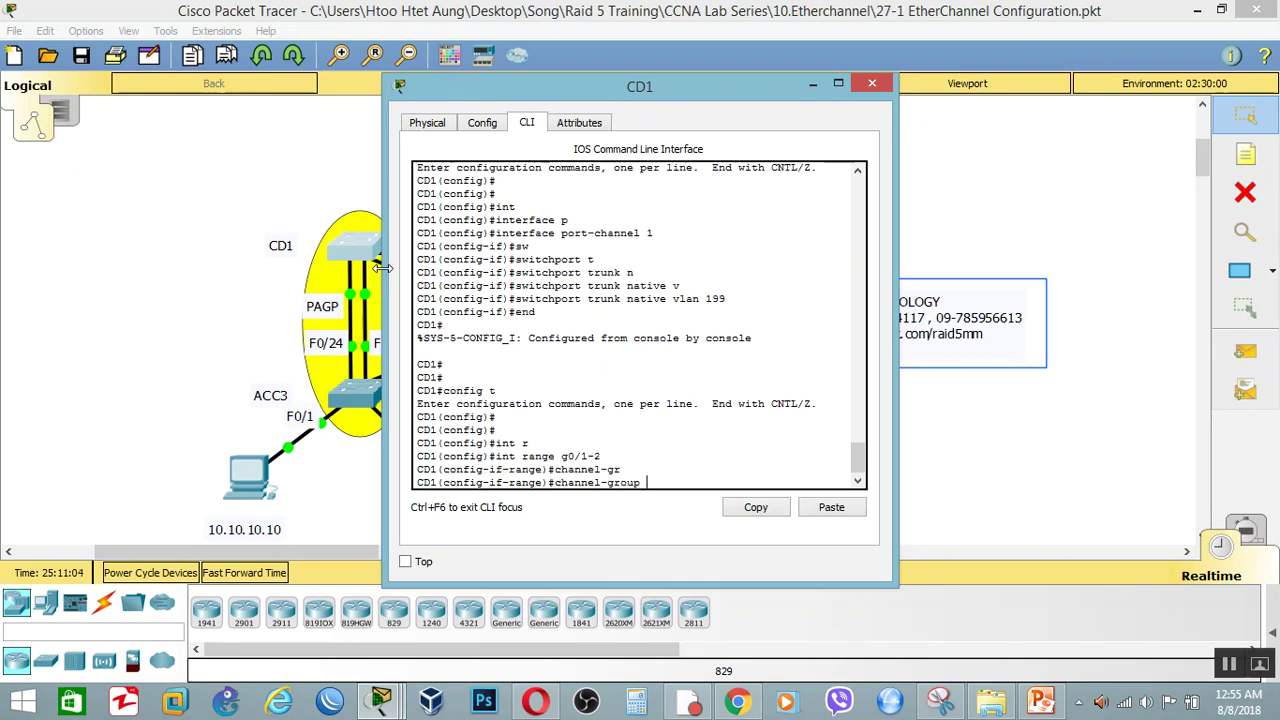
type("3 mo")
key("Tab")
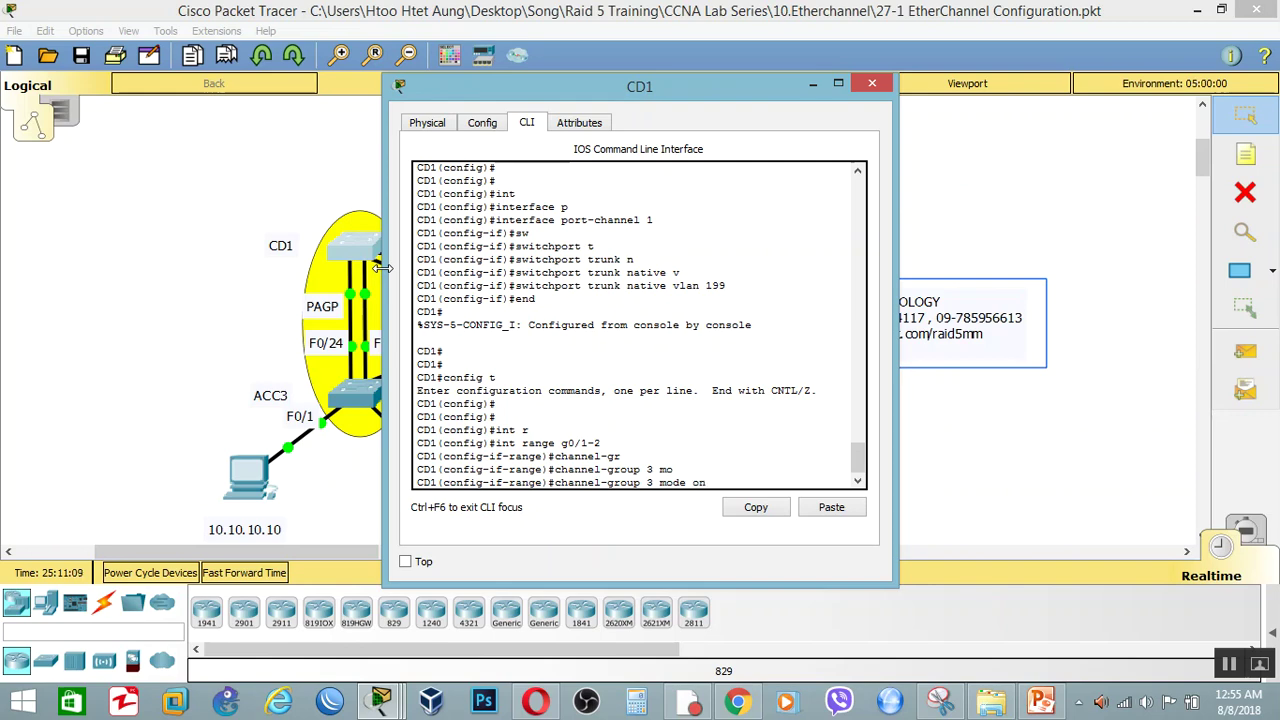
type("on")
key("Return")
key("Return")
key("Return")
key("Return")
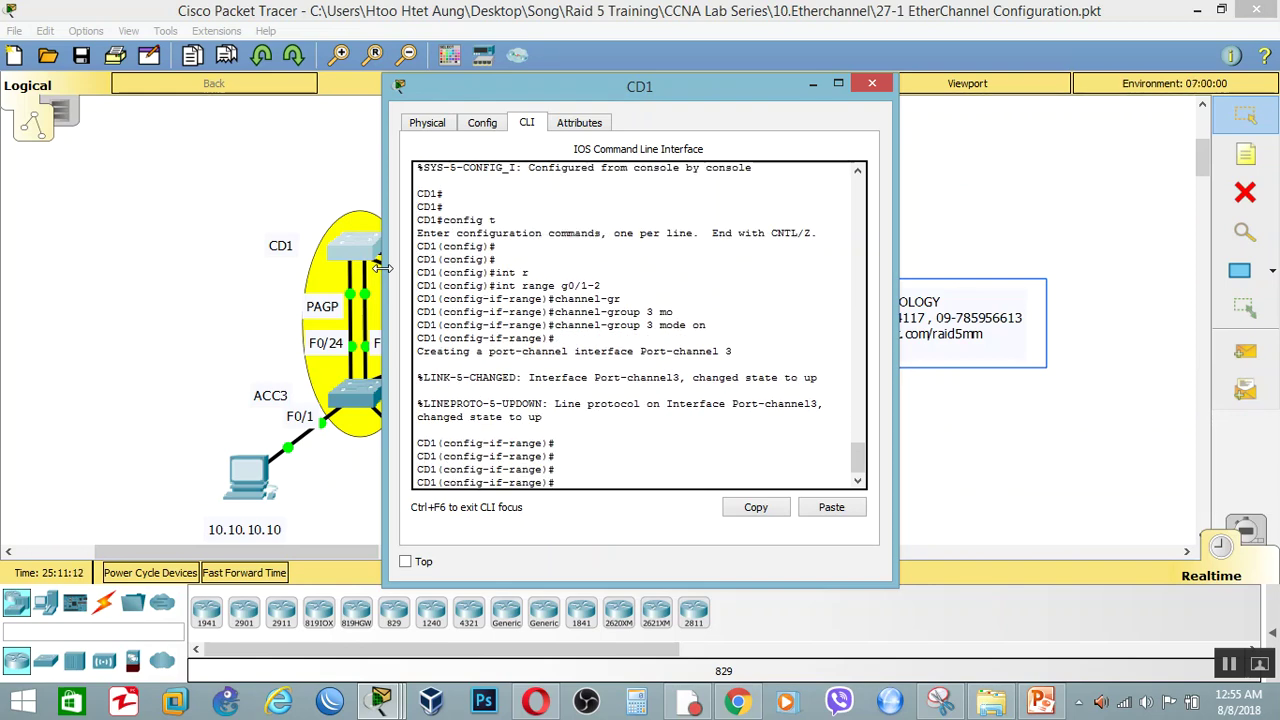
Describe the ports as 'link to Static'
type("s")
key("BackSpace")
type("de")
key("Tab")
type("li")
key("Tab")
type("n")
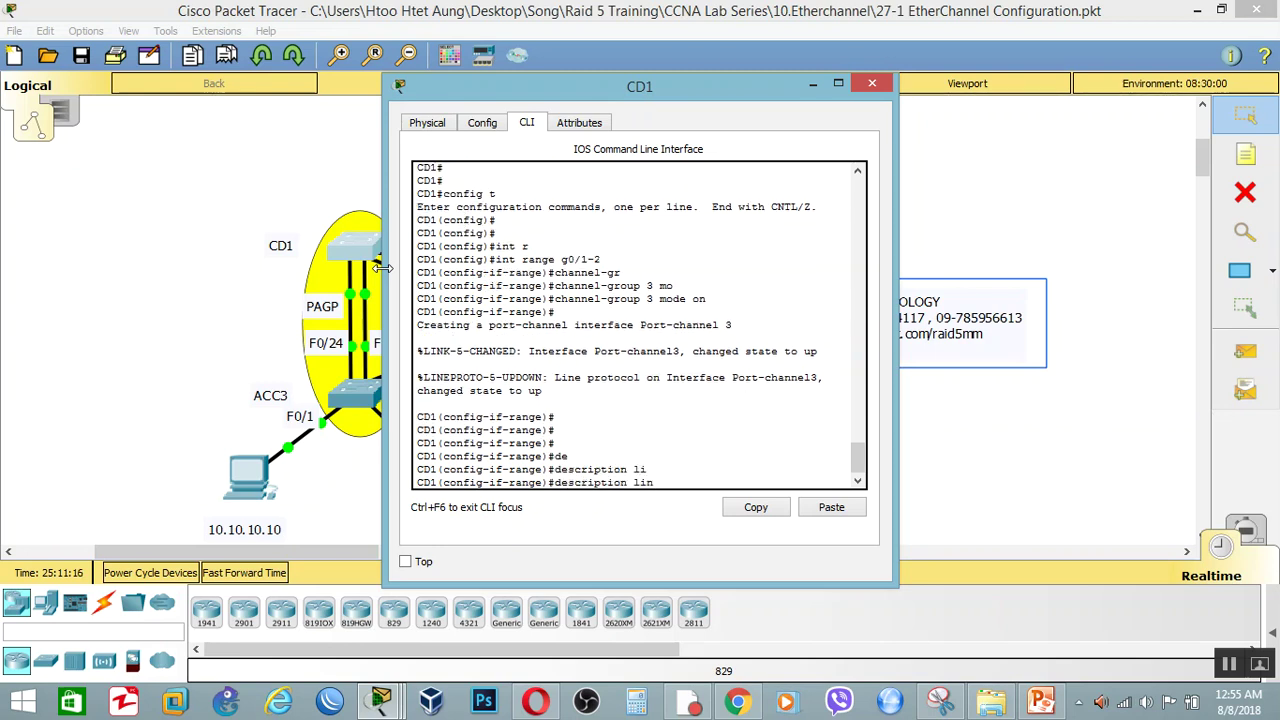
type("k to Static")
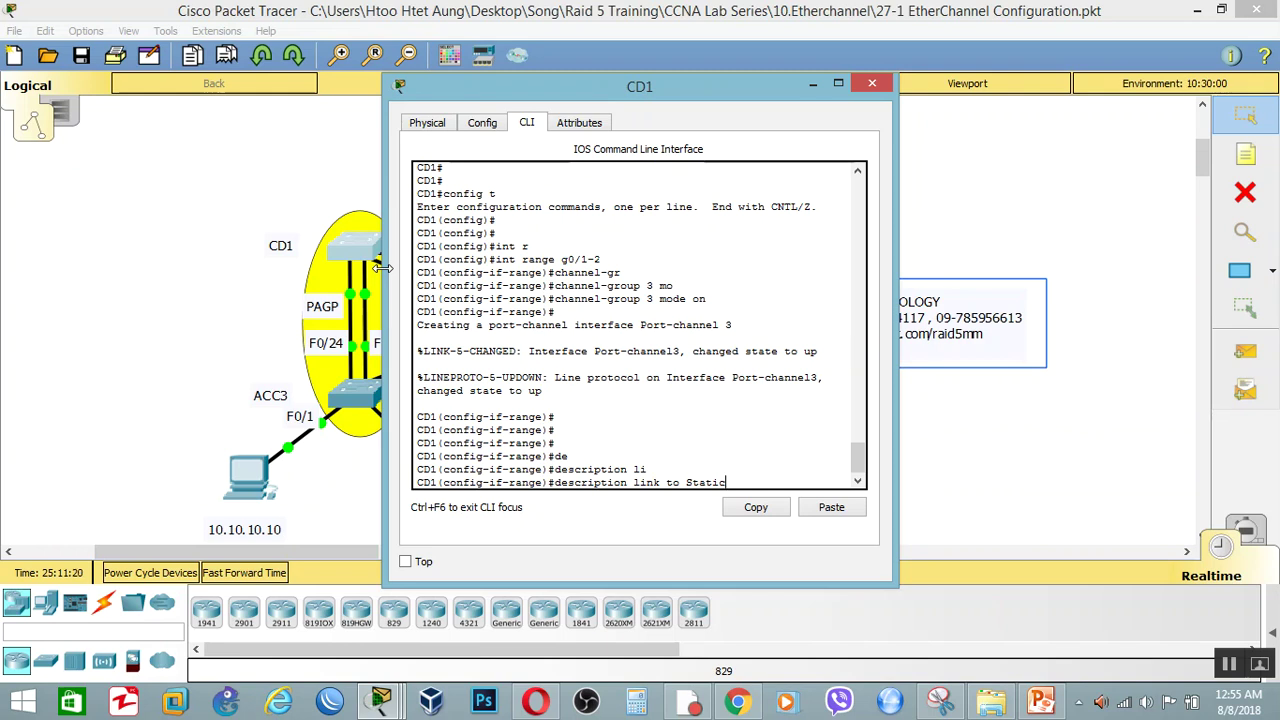
key("Return")
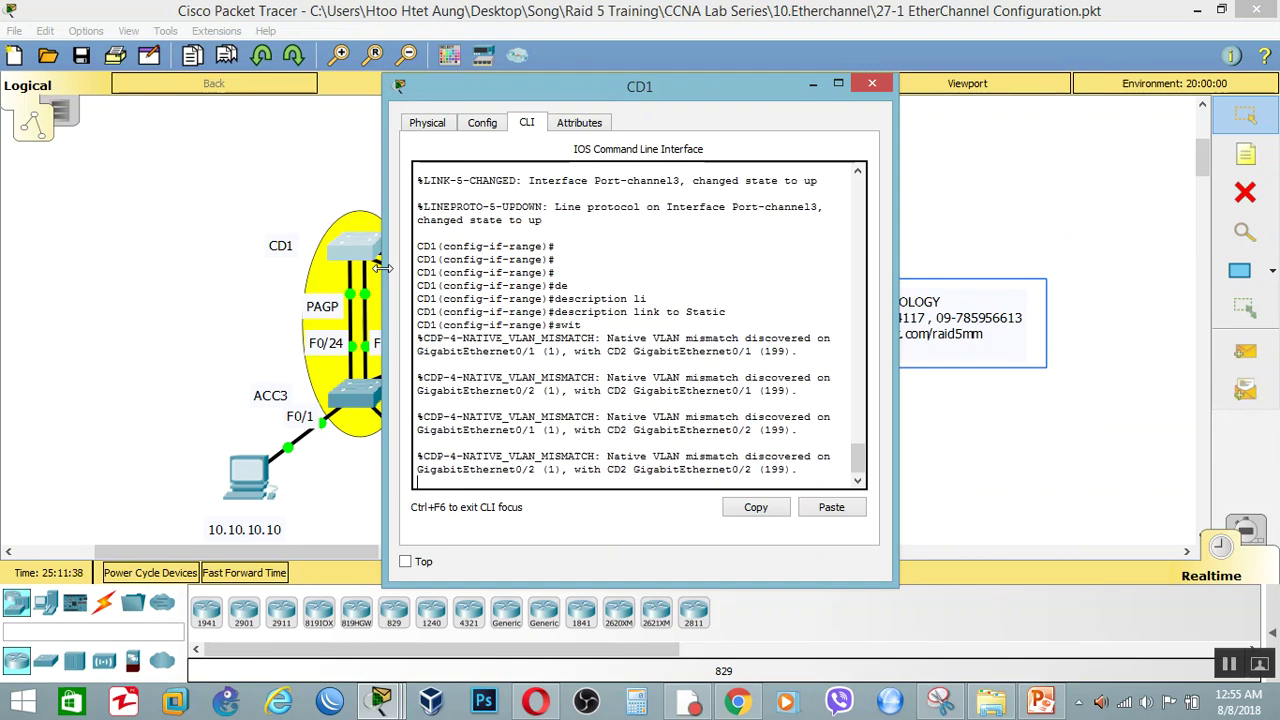
Set CD1's G0/1-2 to switchport mode trunk and exit configuration mode
key("Return")
type("chport m")
key("Tab")
type("t")
key("Tab")
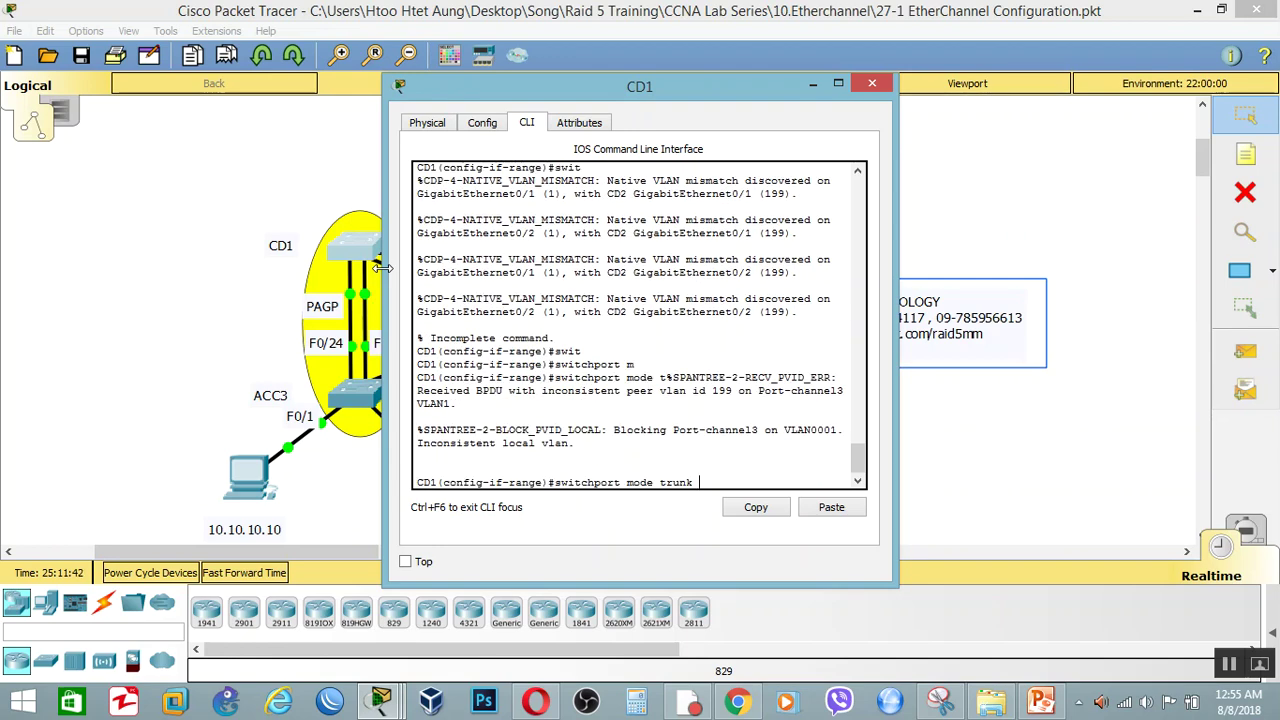
key("Return")
key("Return")
key("Return")
key("Return")
key("Return")
key("Return")
key("Return")
type("end")
key("Return")
Confirm Po3 bundles Gig0/1 and Gig0/2 with no protocol, then switch from CD1 to CD2
type("show et")
key("Tab")
type("s")
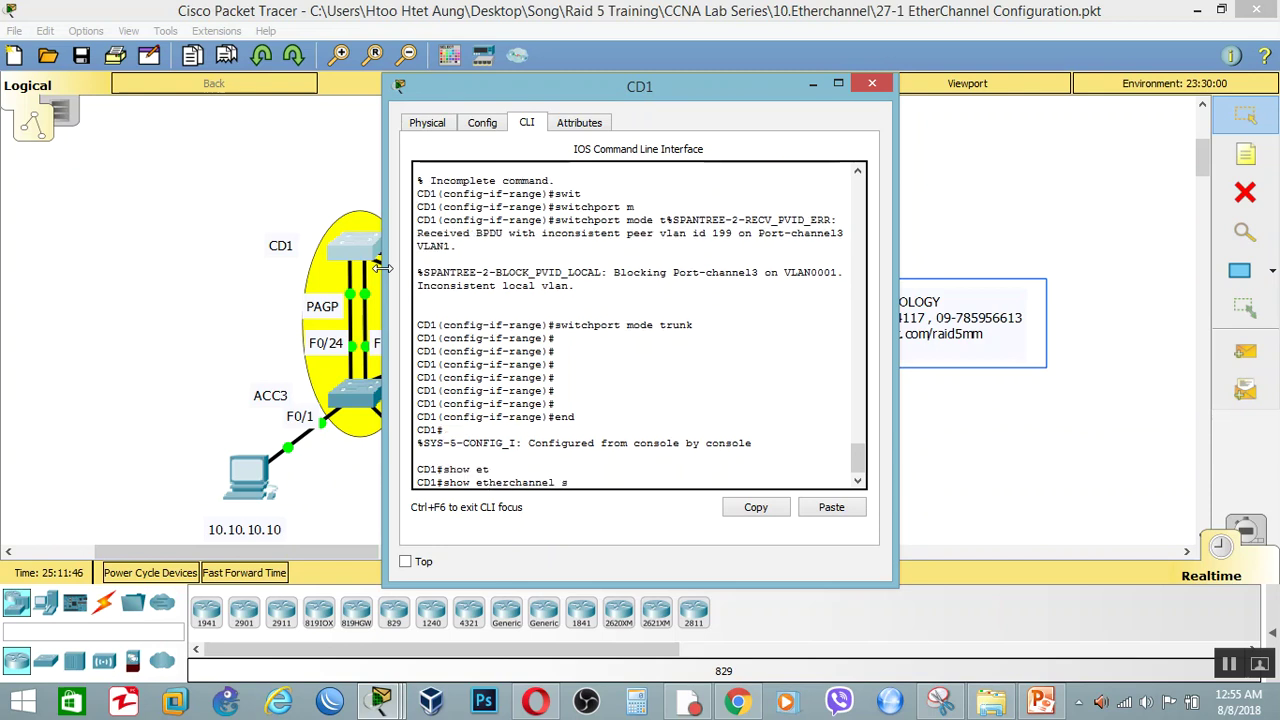
key("Tab")
key("Return")
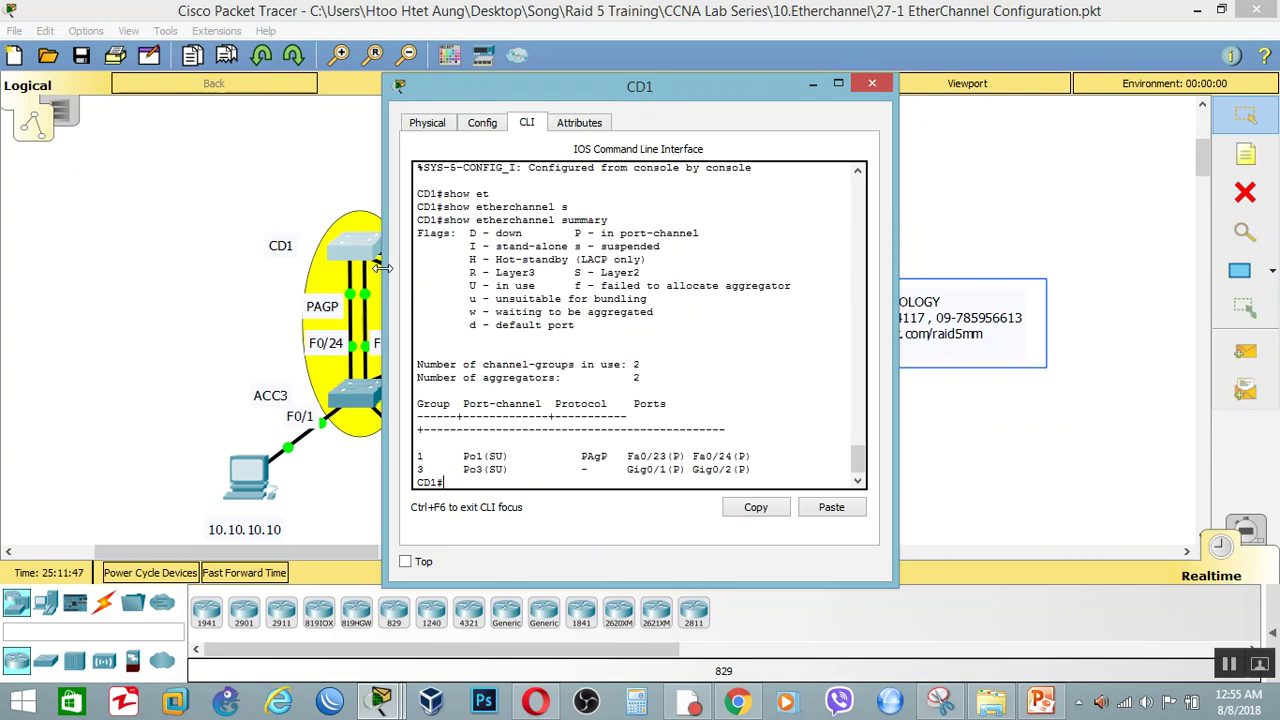
double_click(421, 469)
double_click(662, 469)
double_click(720, 469)
double_click(587, 469)
left_click_drag(594, 470, 608, 470)
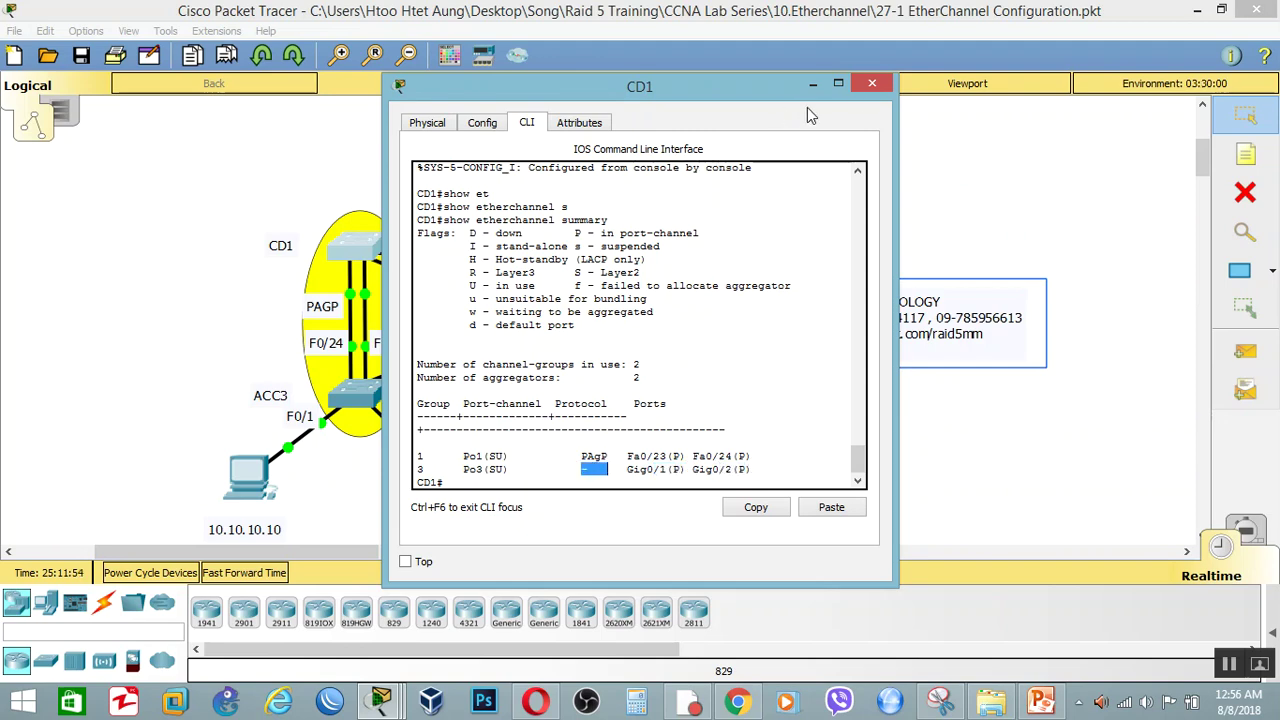
left_click(872, 83)
left_click(710, 253)
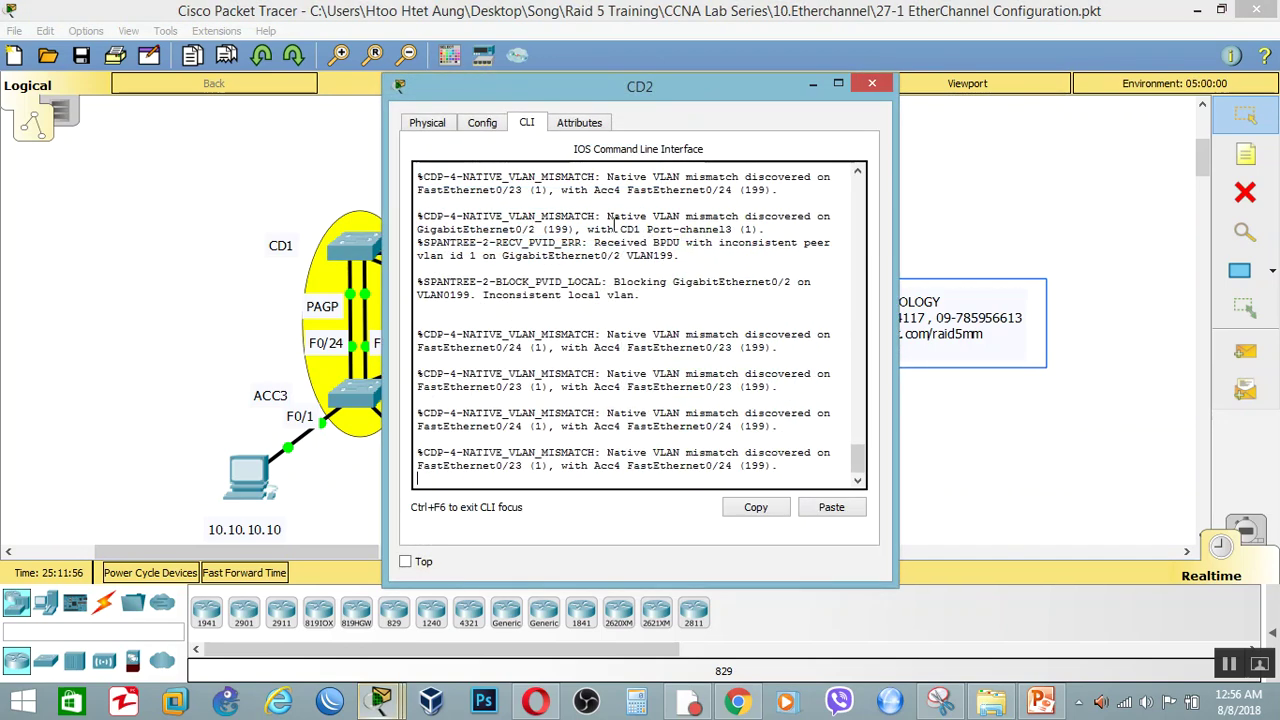
Enter global configuration mode on CD2 with config t
left_click_drag(627, 84, 832, 97)
key("Return")
key("Return")
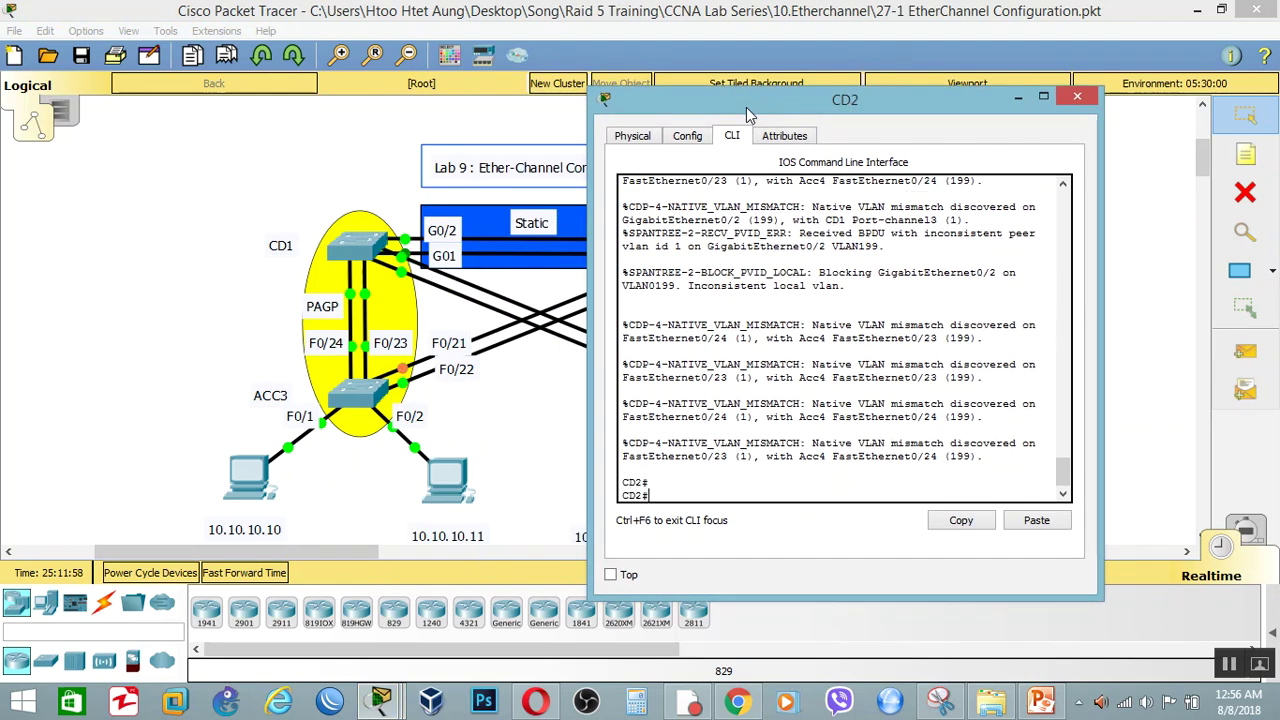
type("co")
type("nfn")
type("ig t")
key("Return")
key("Return")
key("Return")
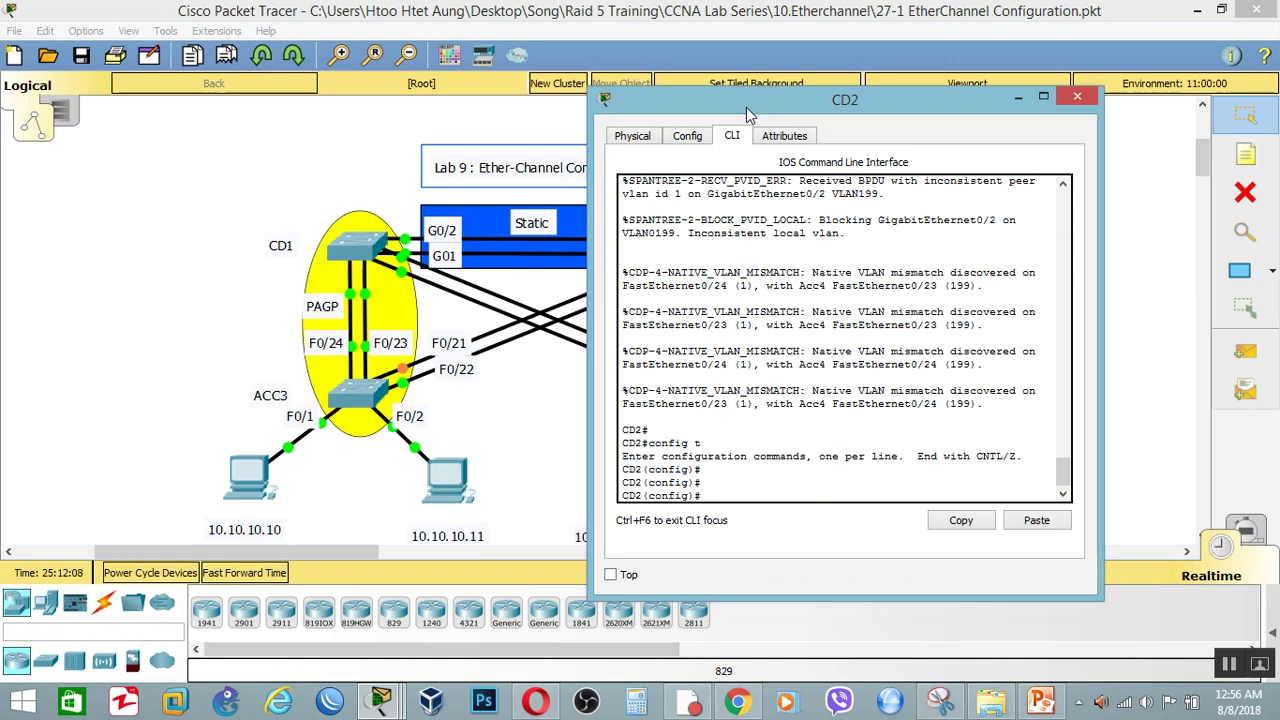
Select CD2's interface range G0/1-2
type("int")
key("Tab")
type("r")
key("Return")
key("Return")
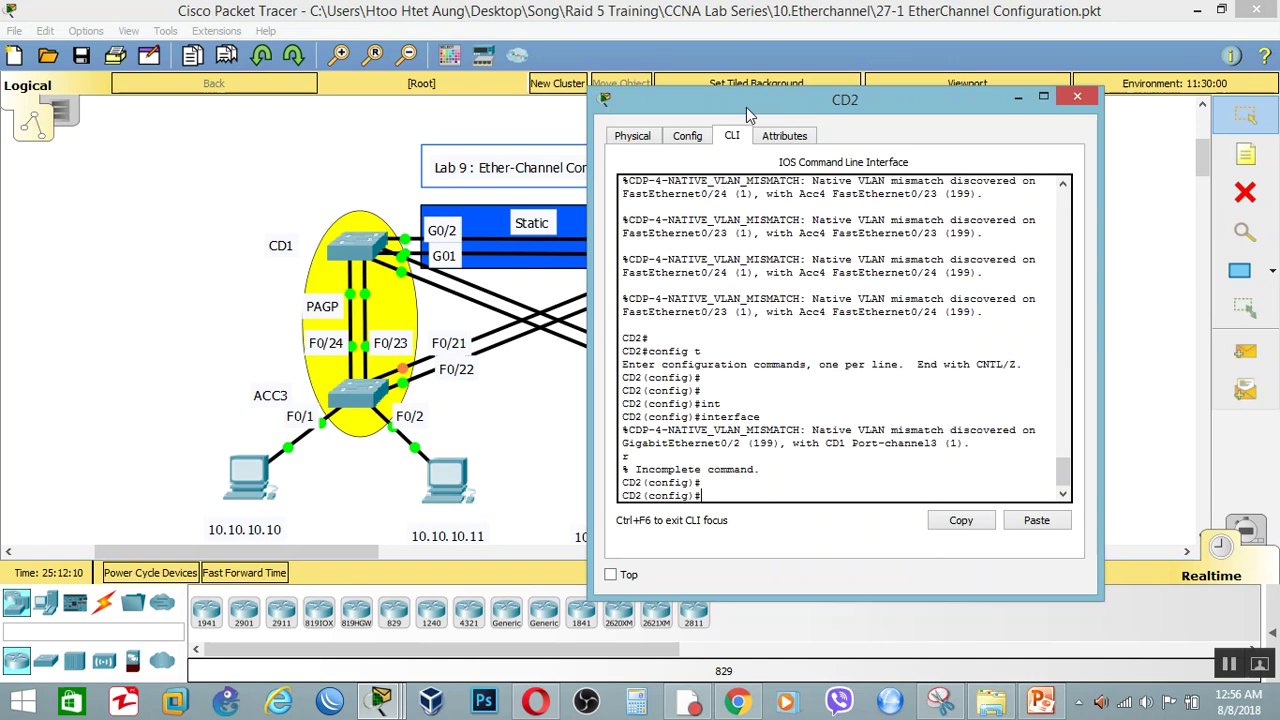
type("int")
key("Tab")
type("r")
key("Tab")
type("g0/1-2")
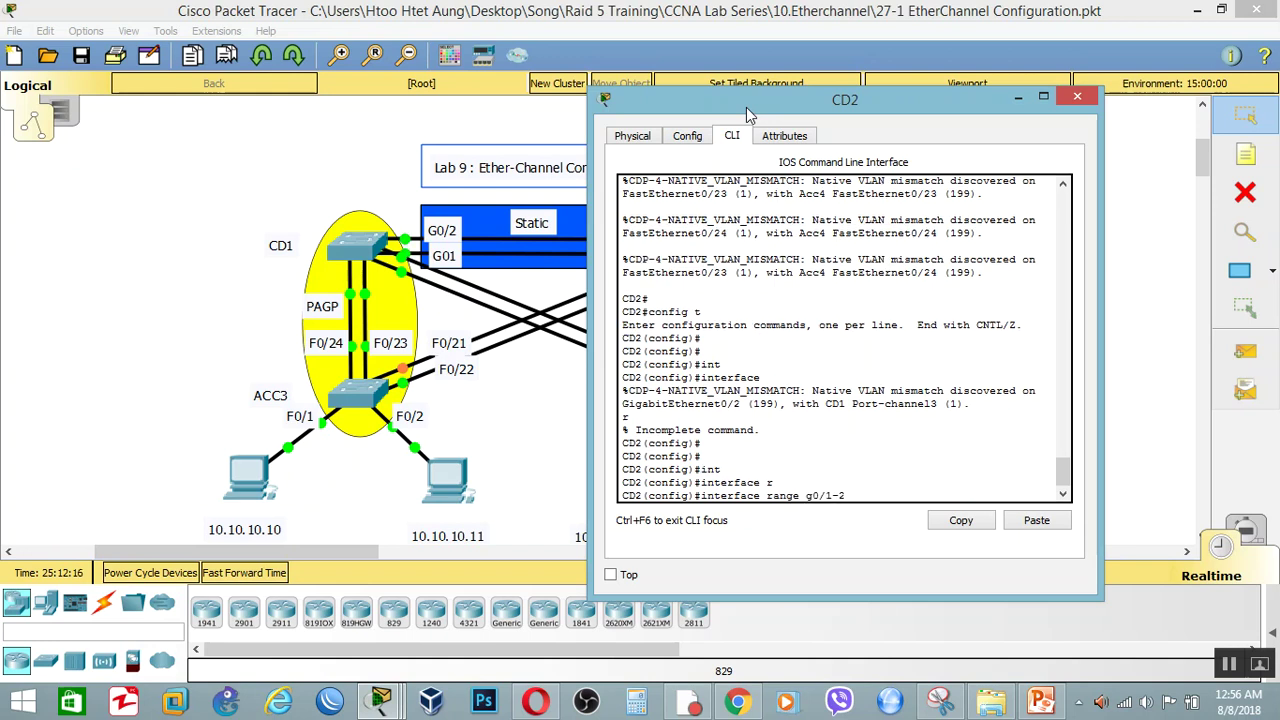
key("Return")
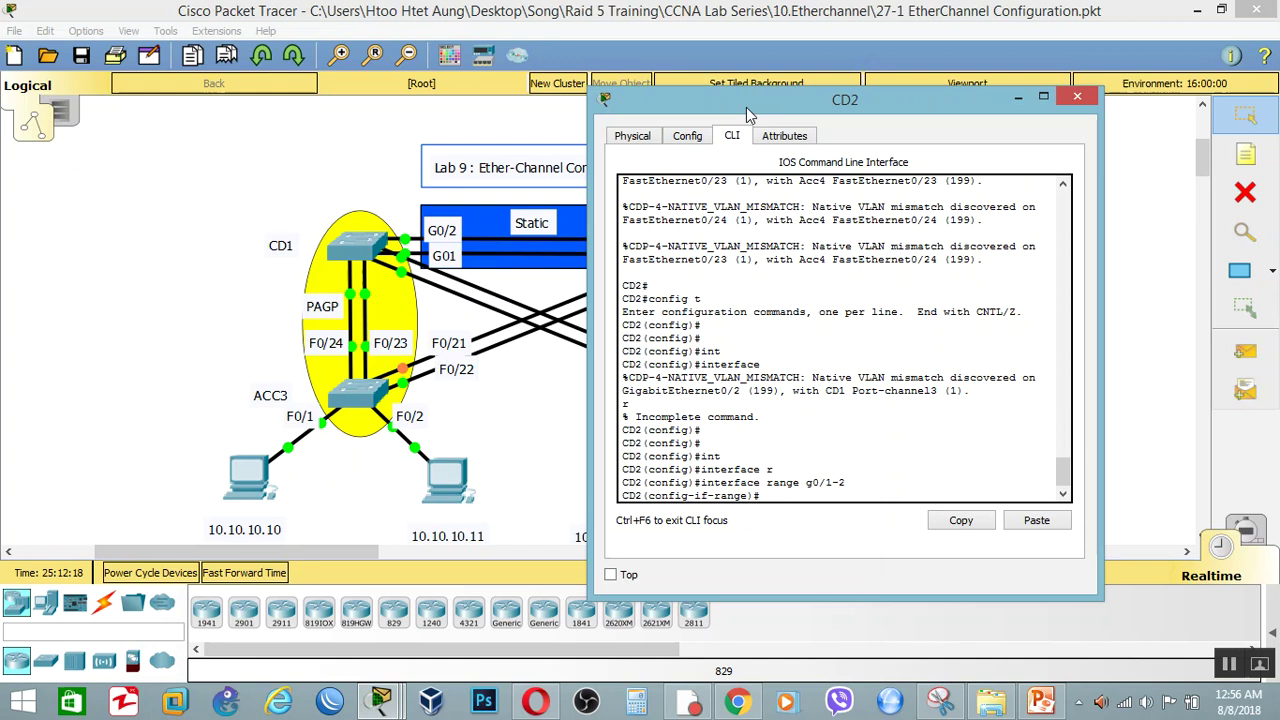
Bundle CD2's G0/1-2 into static channel group 3 with mode on
type("channel-gr")
key("Tab")
type("3")
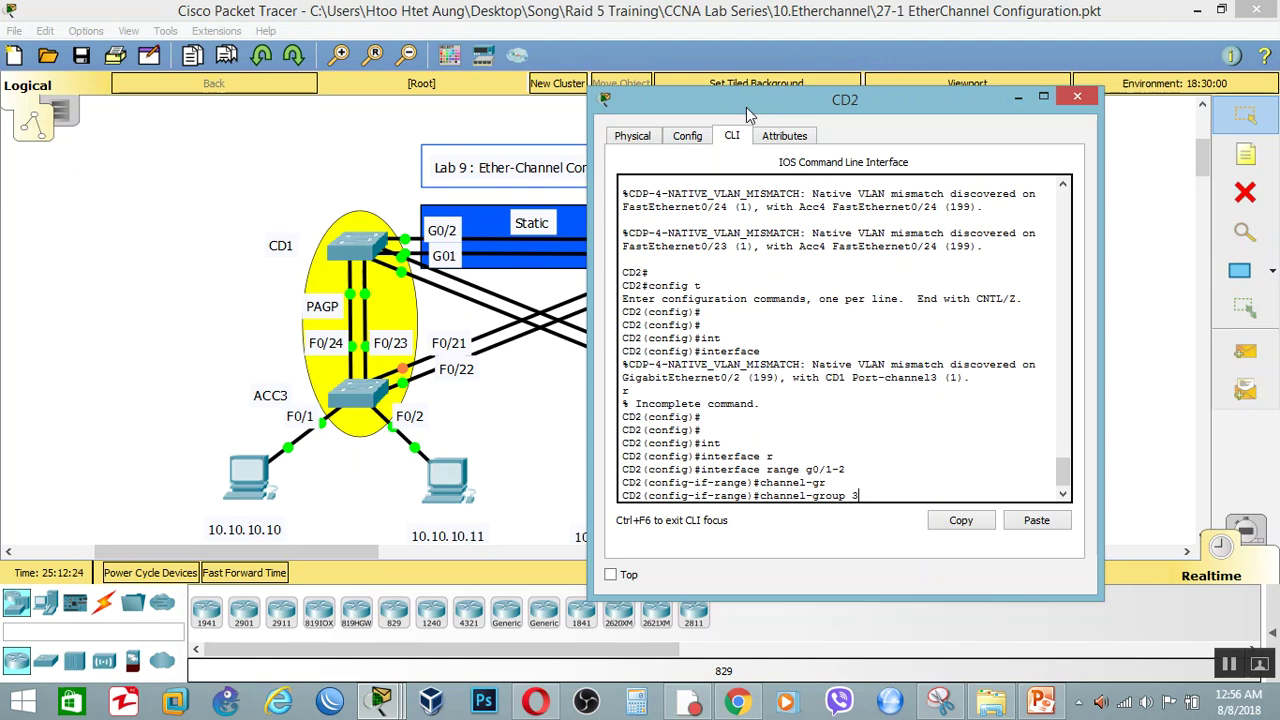
type(" mode")
type(" on")
key("Return")
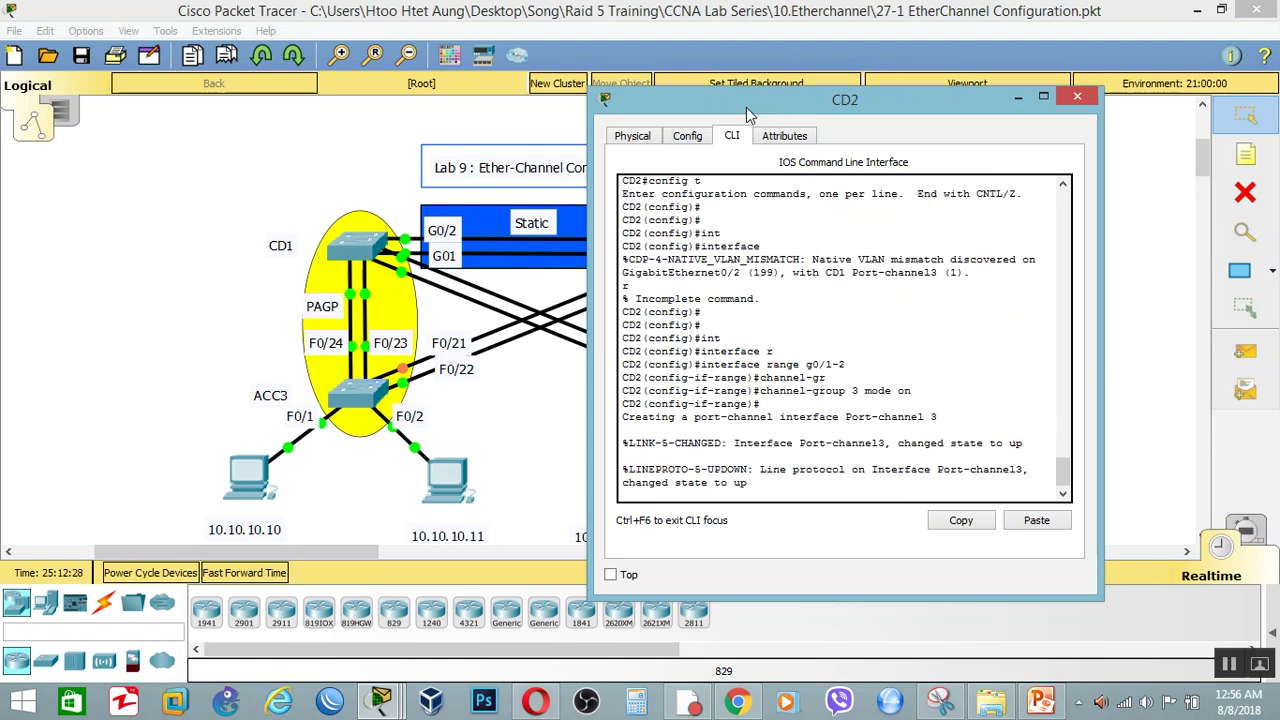
key("Return")
key("Return")
key("Return")
key("Return")
Give the CD2 interfaces the description 'link to Static'
type("swit")
key("BackSpace")
key("BackSpace")
key("BackSpace")
key("BackSpace")
type("de")
key("Tab")
type("s")
key("Tab")
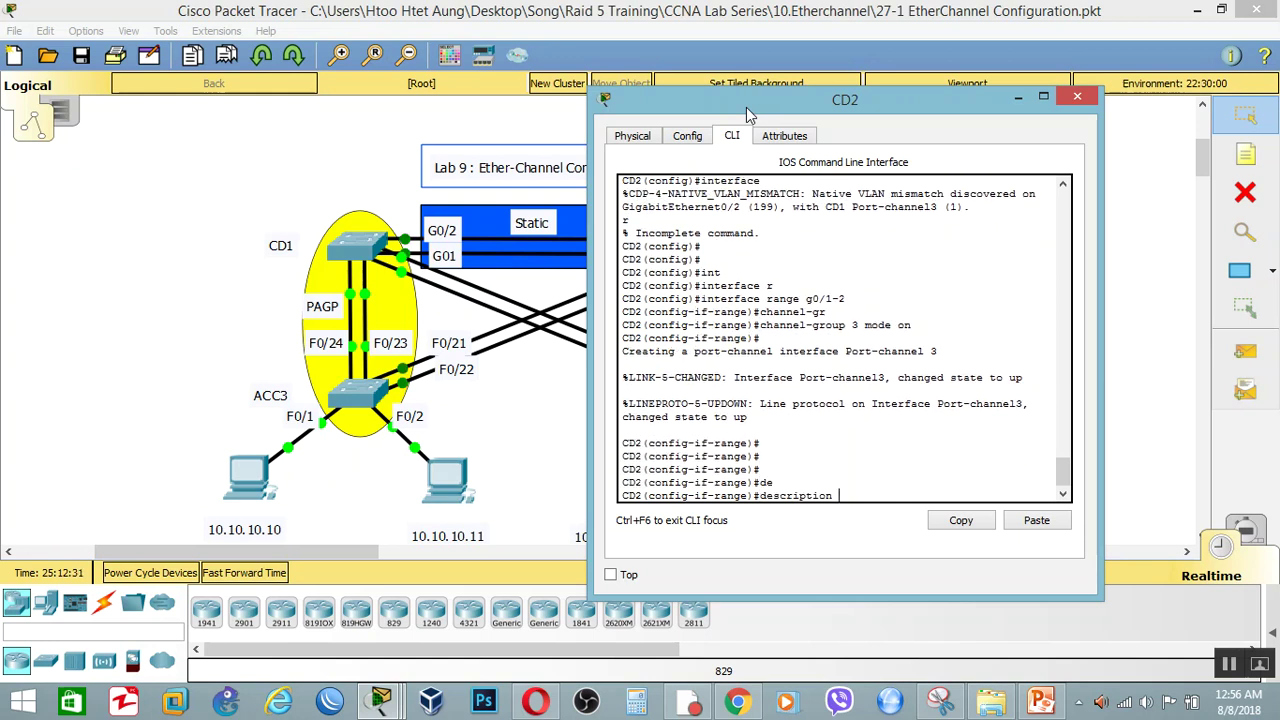
type("link to ")
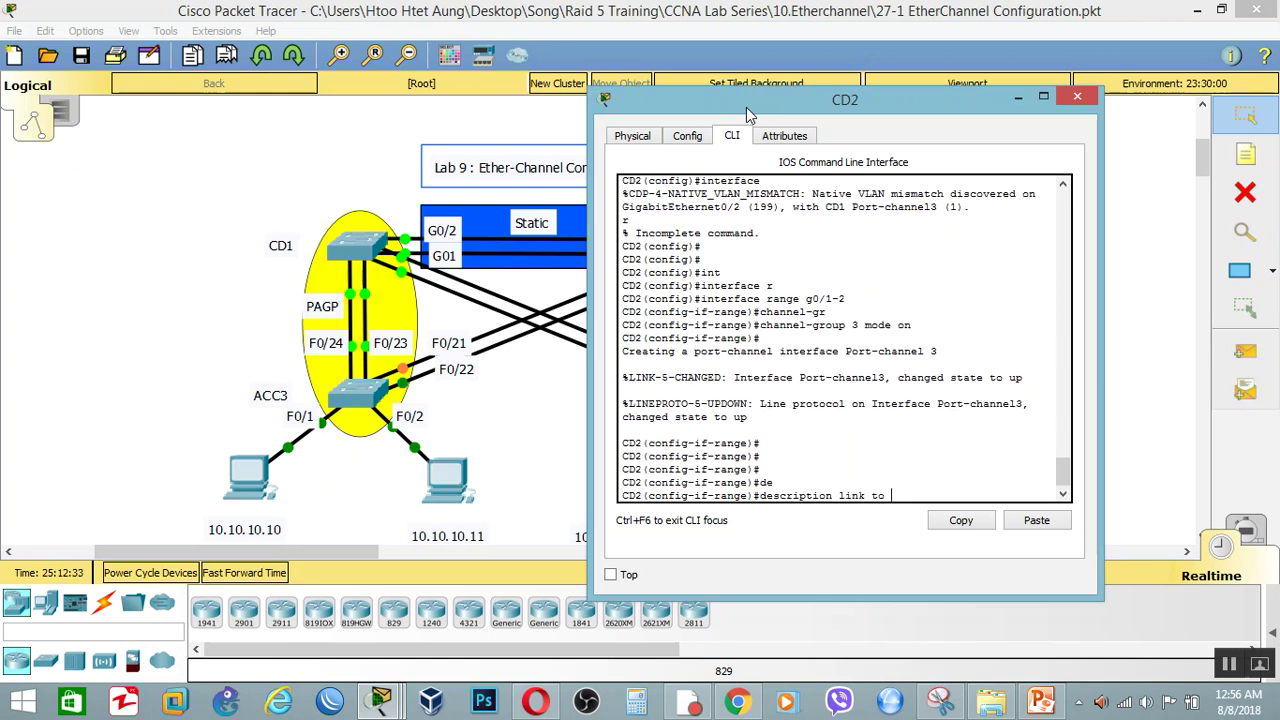
type("Static")
key("Return")
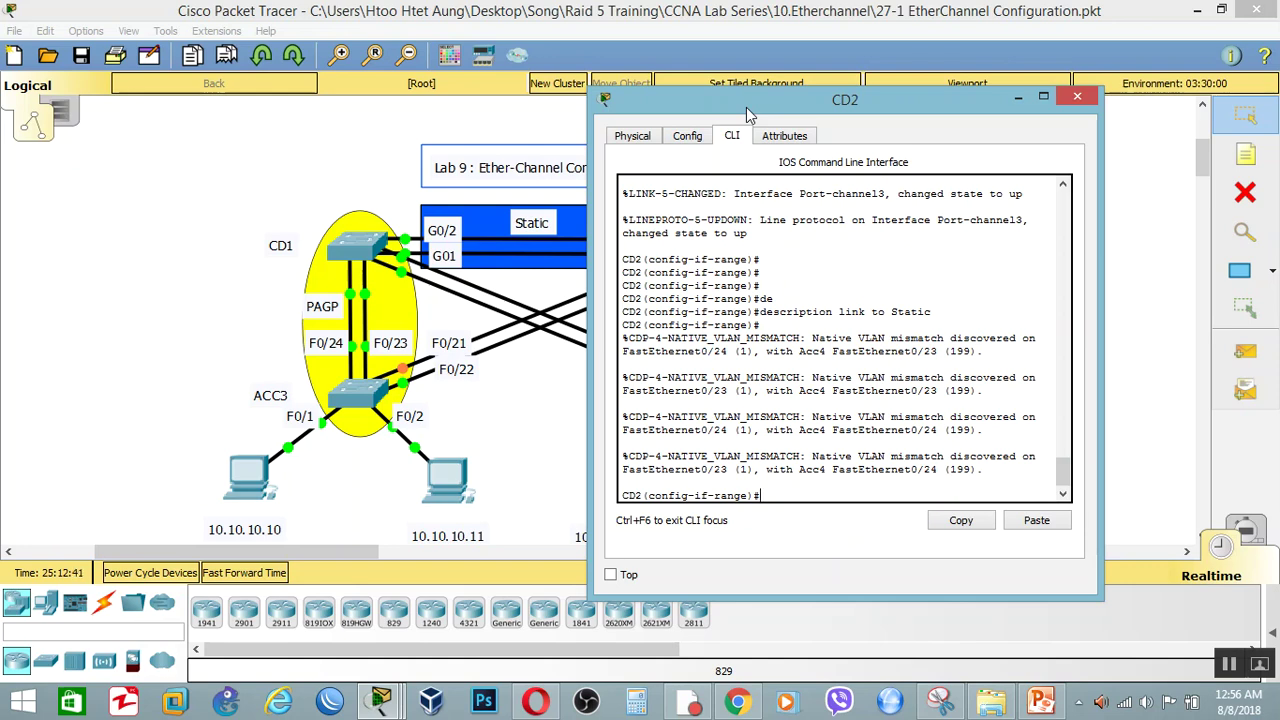
Set CD2's G0/1-2 to switchport mode trunk
type("sw")
key("Tab")
type("m")
key("Tab")
type("t")
key("Tab")
key("Return")
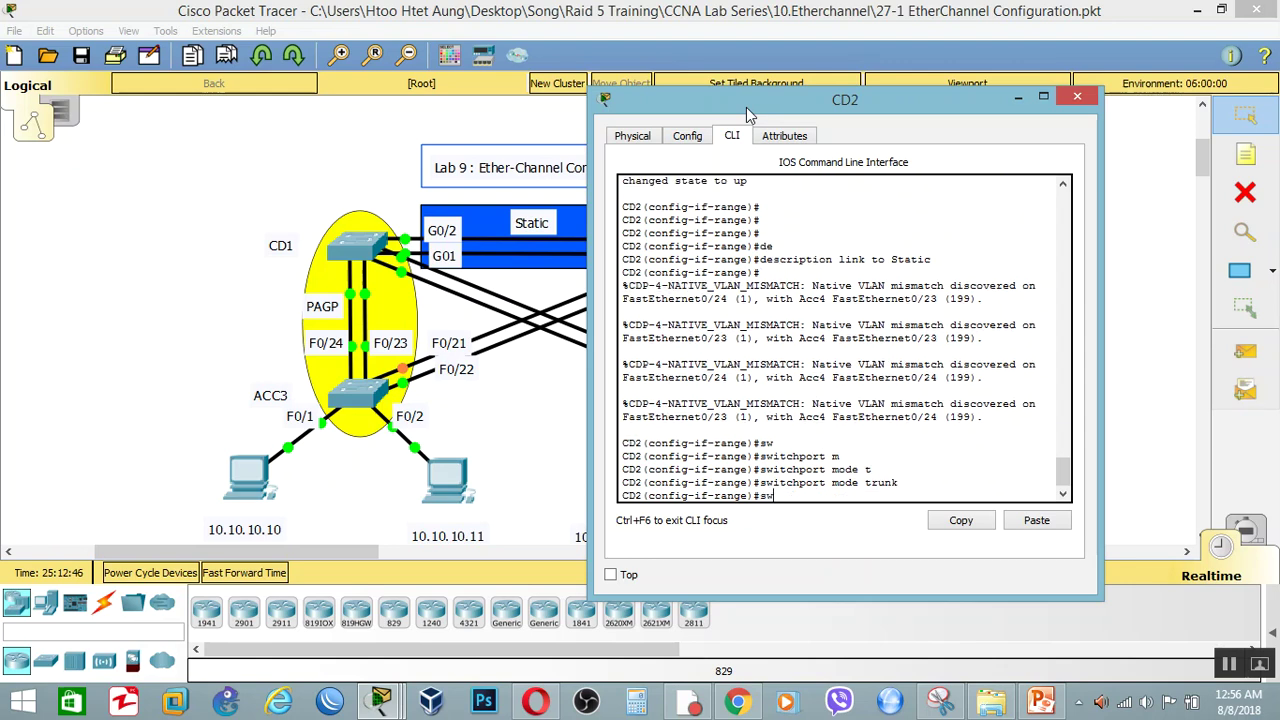
Set the trunk native VLAN to 199 on CD2's G0/1-2
type("sw")
key("Tab")
type("t")
key("Tab")
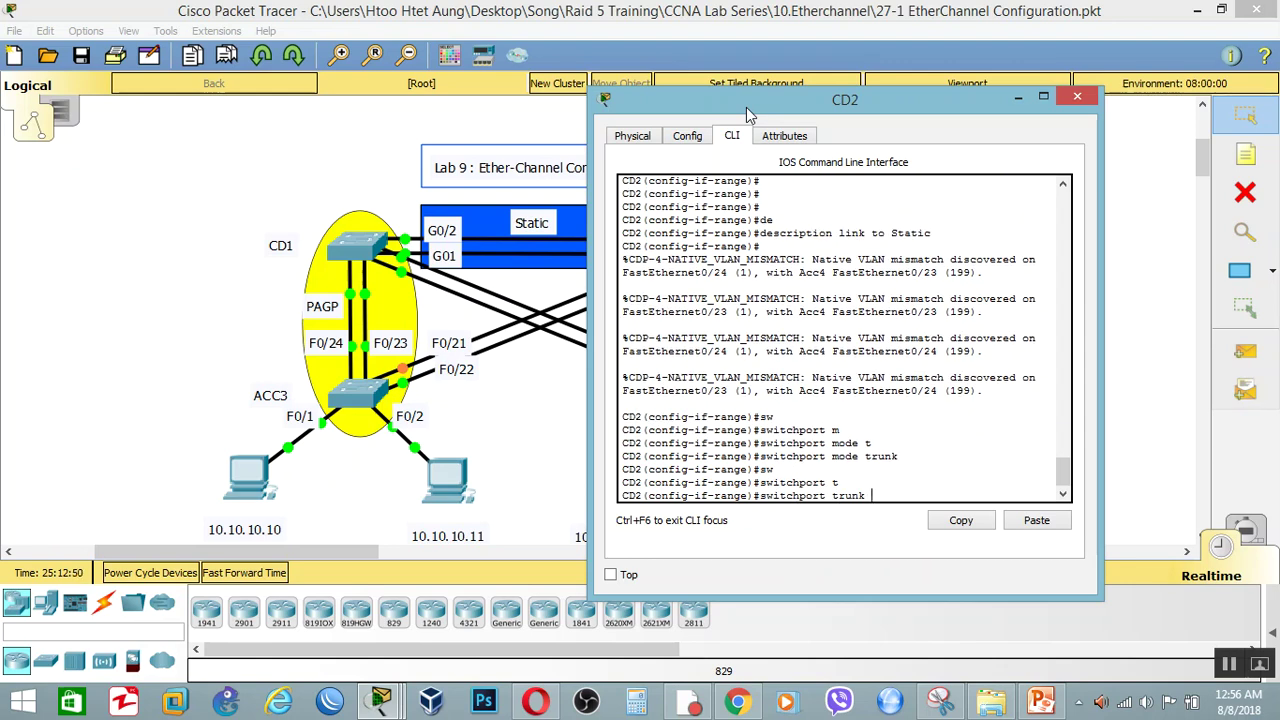
type("nat")
key("Tab")
type("vl")
key("Tab")
type("199")
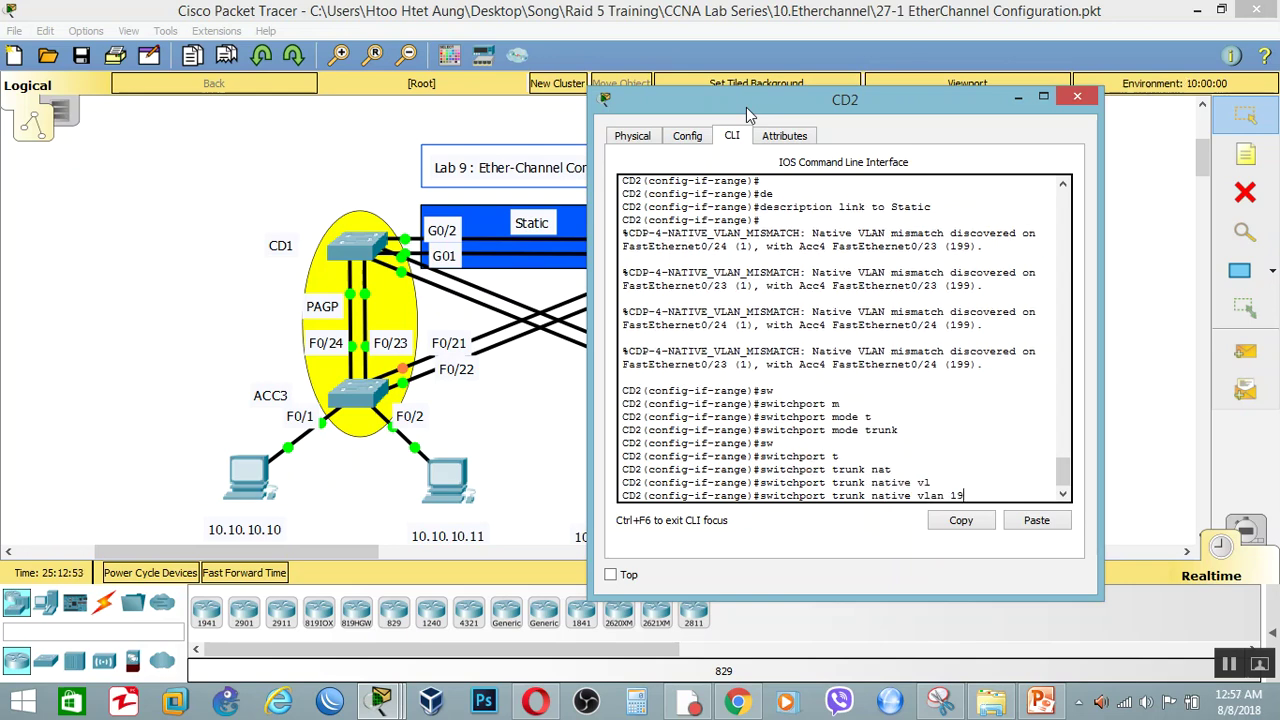
key("Return")
Check CD2's EtherChannel summary for Po2 and Po3, then close the console and fast-forward time
type("en")
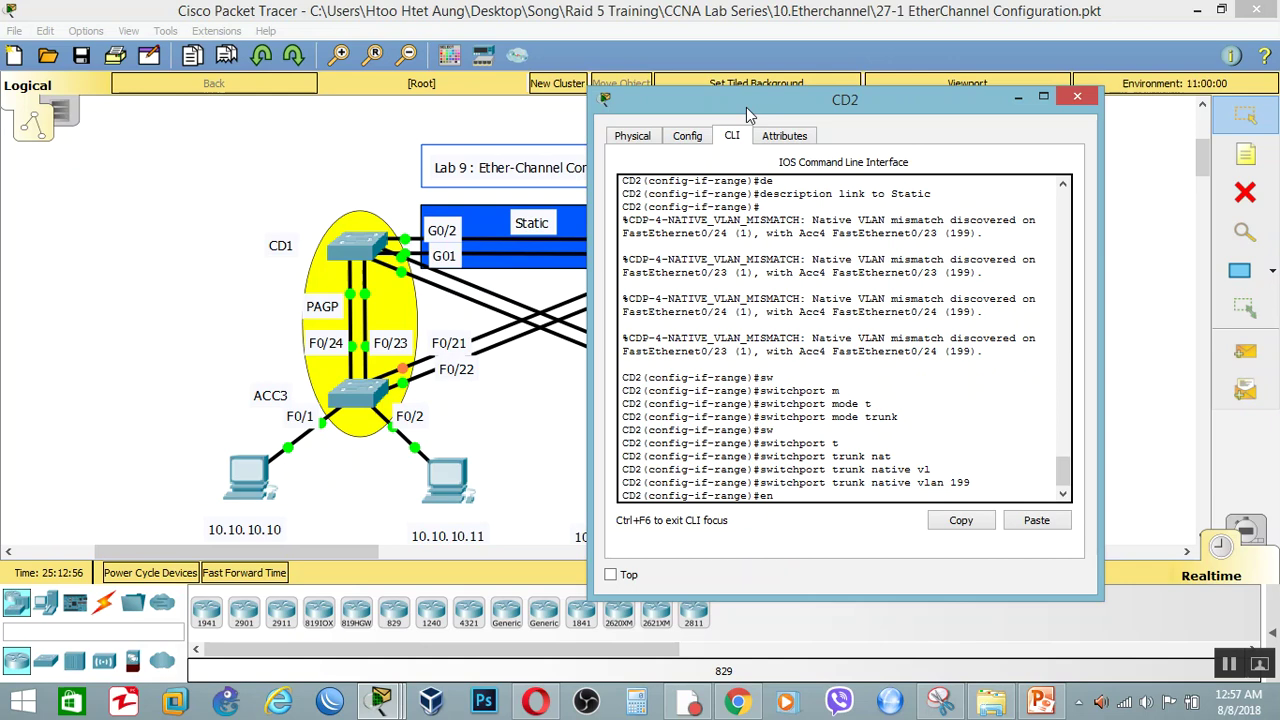
type("d")
key("Return")
type("shwo e")
key("BackSpace")
key("BackSpace")
key("BackSpace")
key("BackSpace")
type("ow etherchannel s")
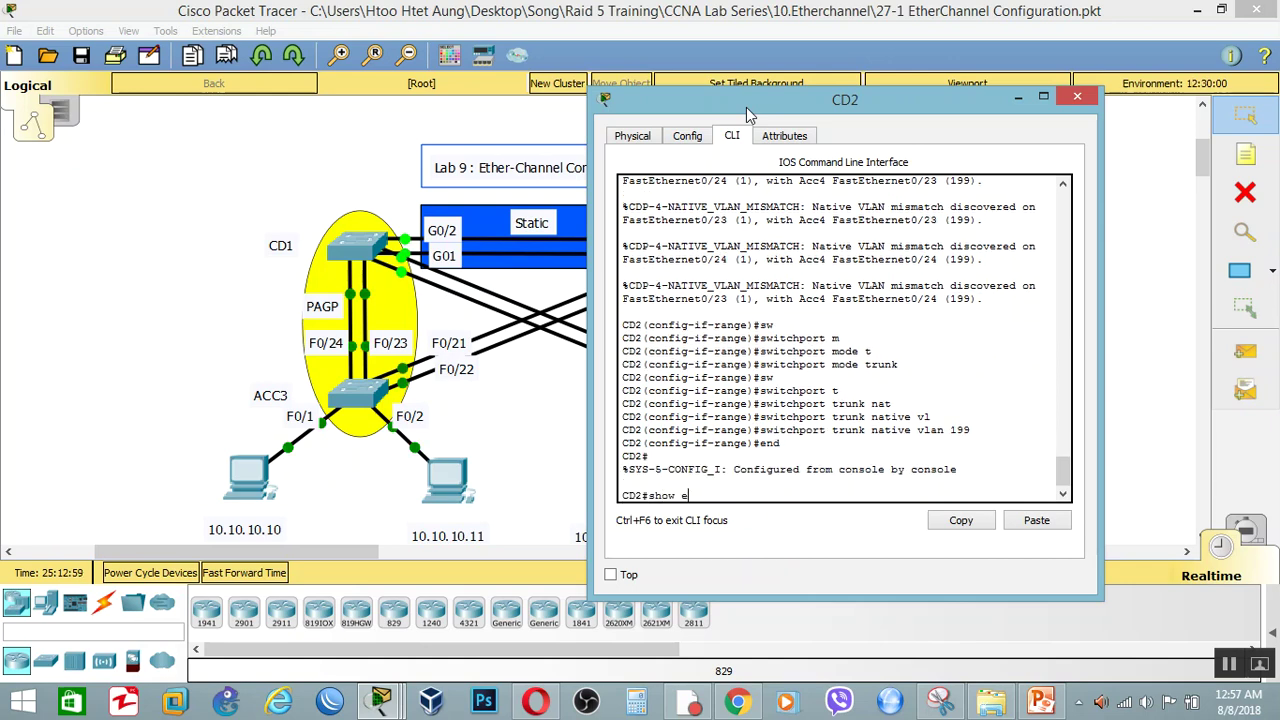
key("Tab")
type("su")
key("Tab")
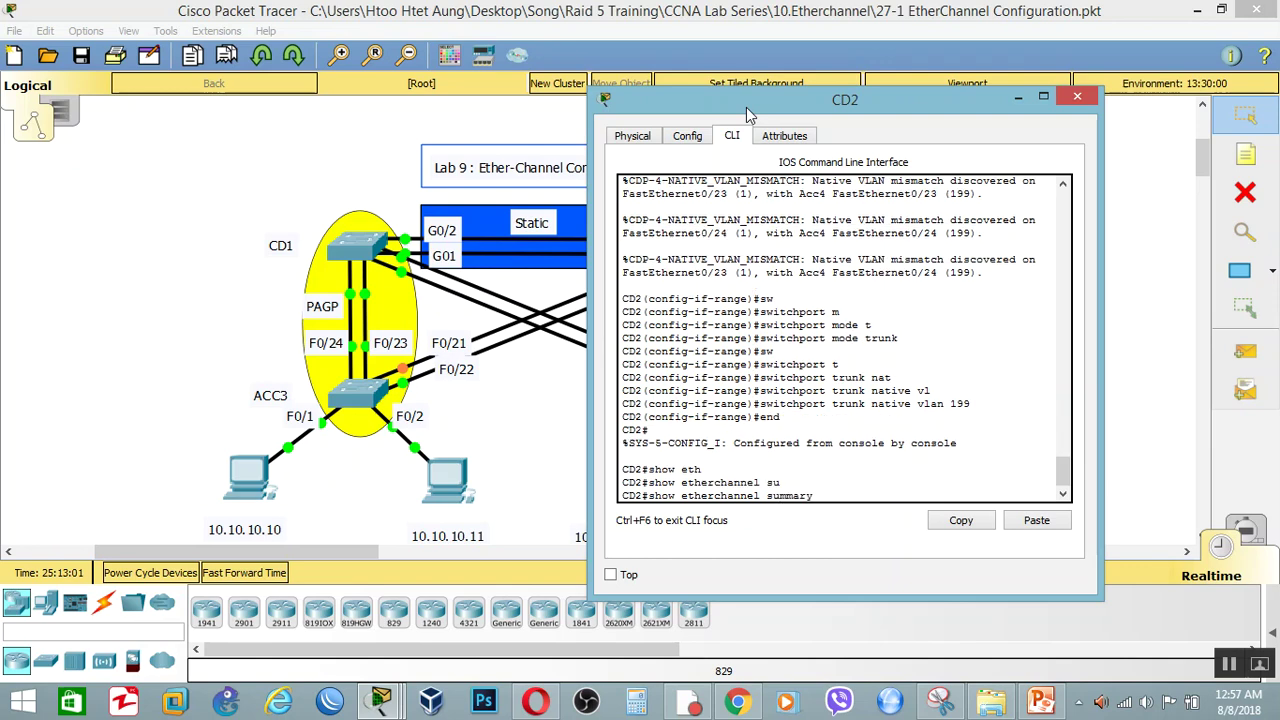
key("Return")
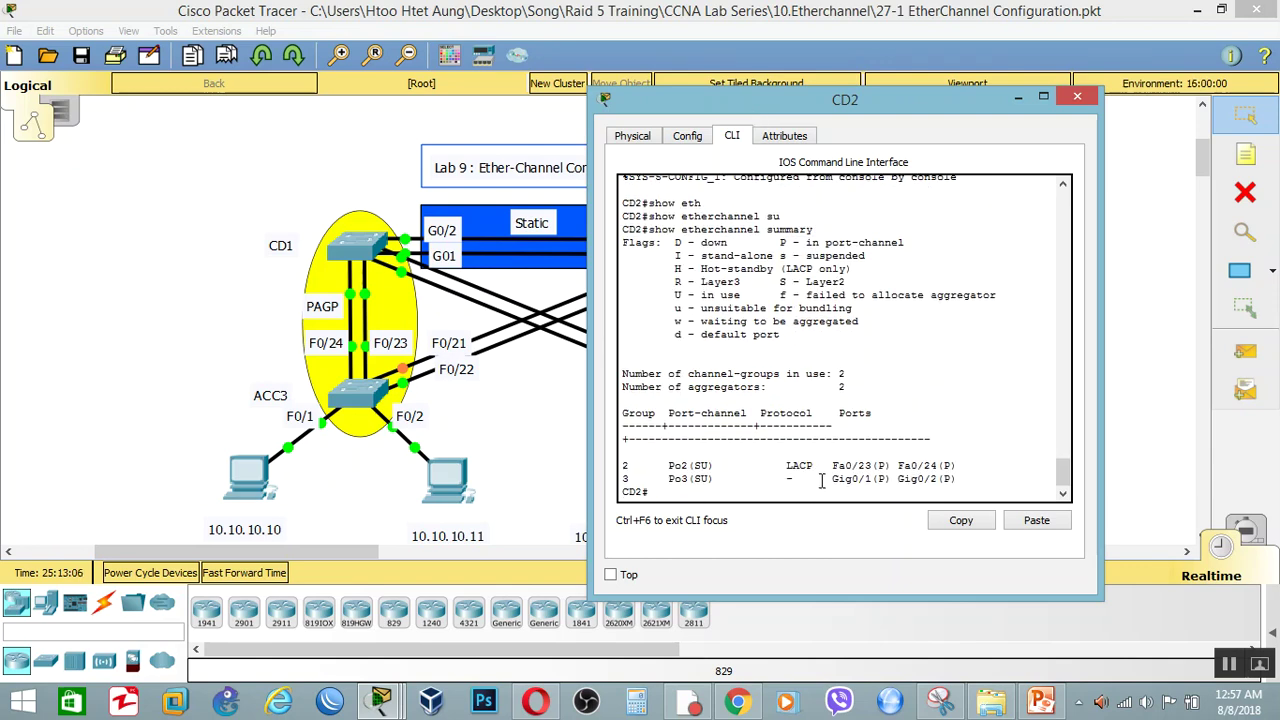
left_click_drag(822, 472, 962, 468)
left_click(1077, 96)
left_click(252, 573)
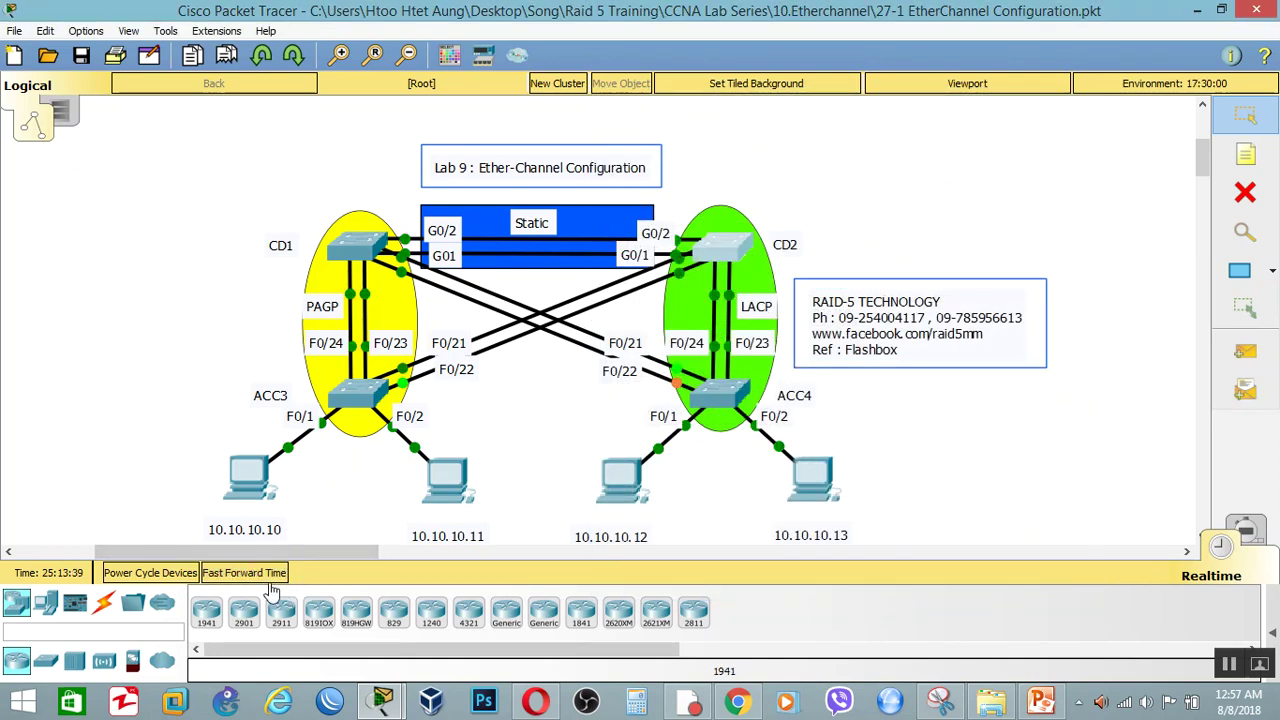